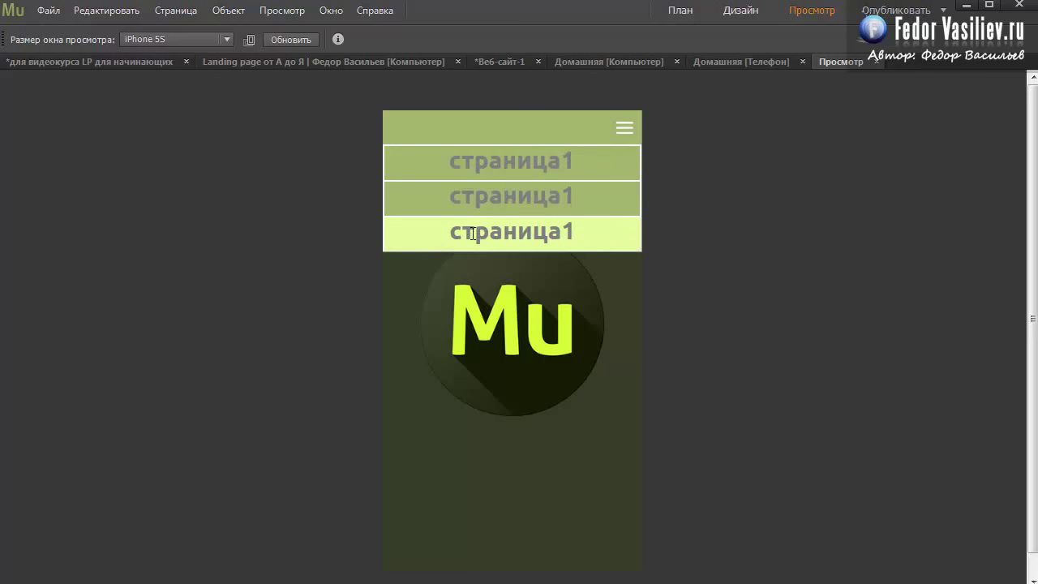
- Collapse the menu in the phone preview and return to the page's design view
{"action": "left_click", "coordinate": [482, 124]}
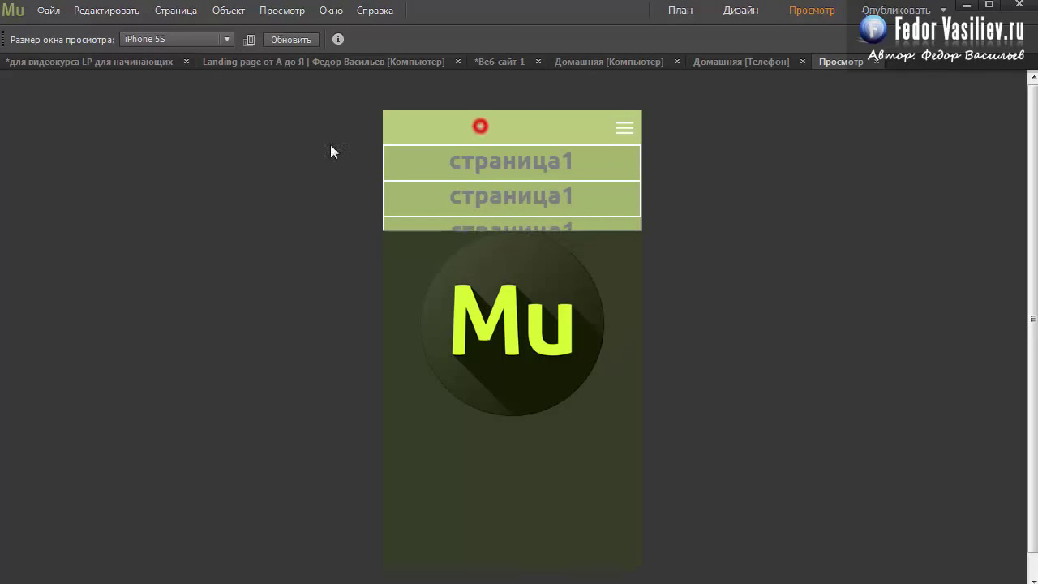
{"action": "key", "text": "ctrl+l"}
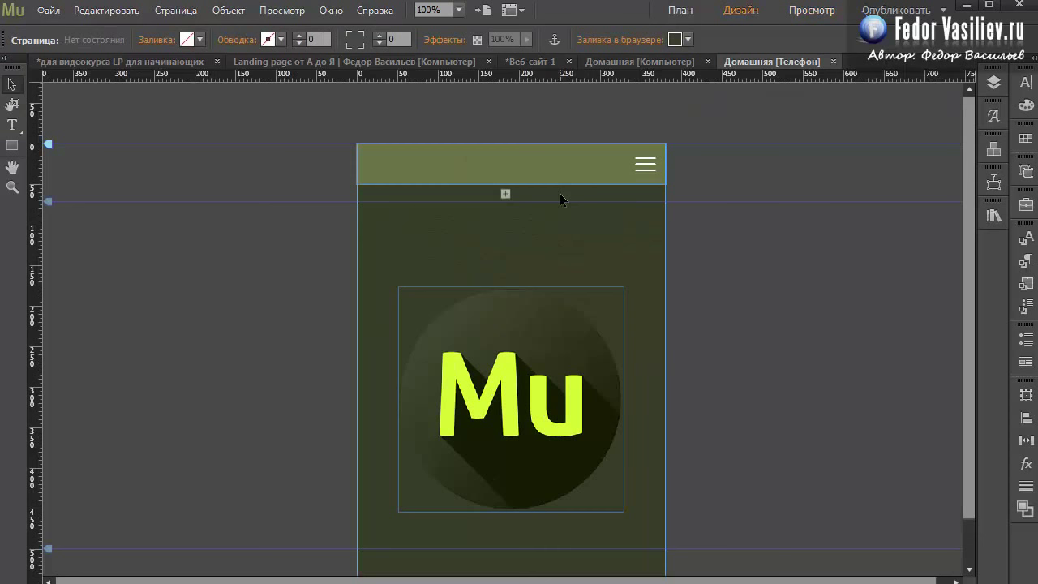
{"action": "left_click", "coordinate": [993, 150]}
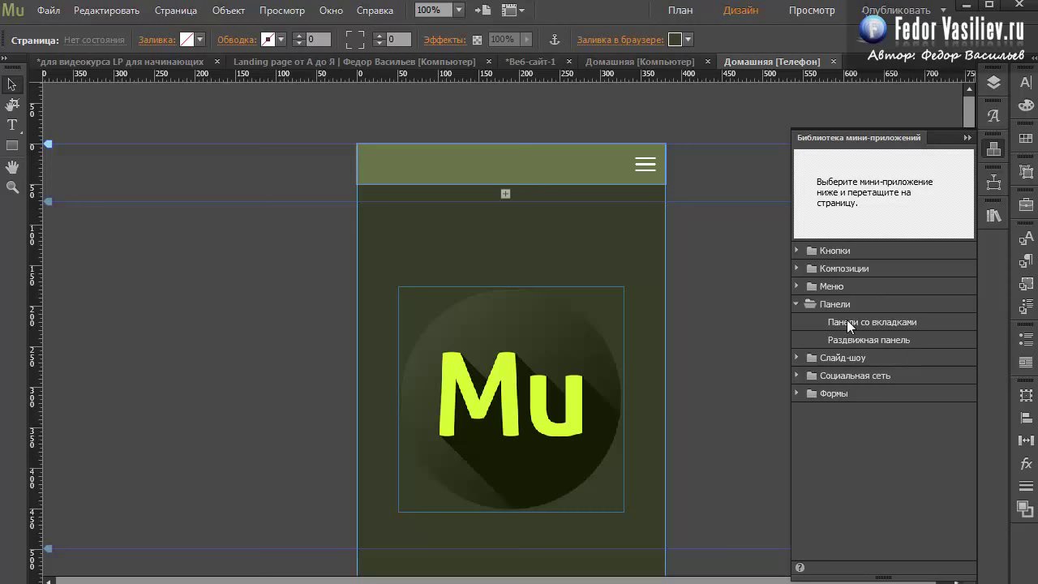
{"action": "left_click", "coordinate": [836, 340]}
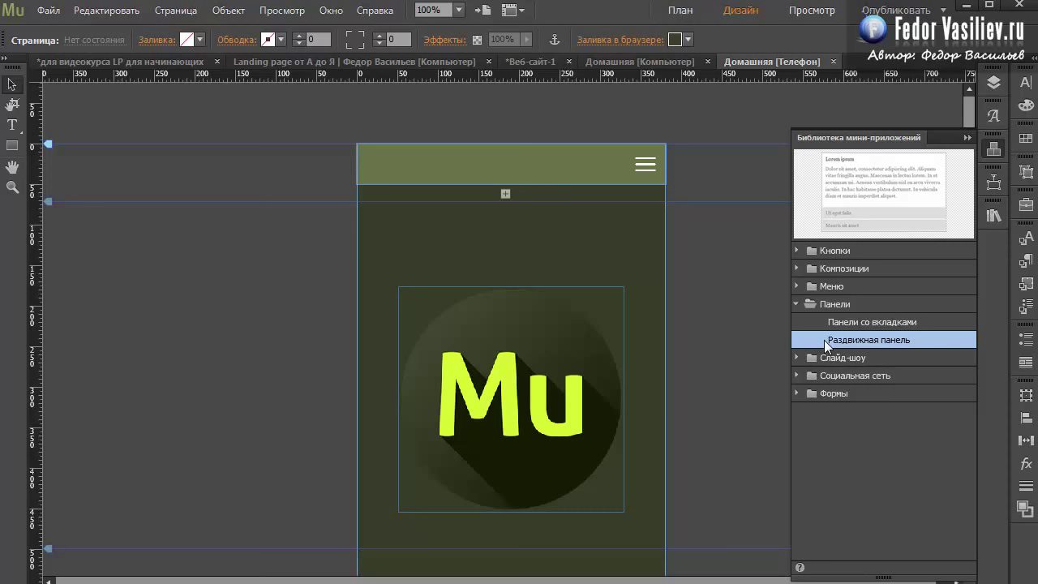
{"action": "left_click_drag", "start_coordinate": [824, 340], "coordinate": [511, 193]}
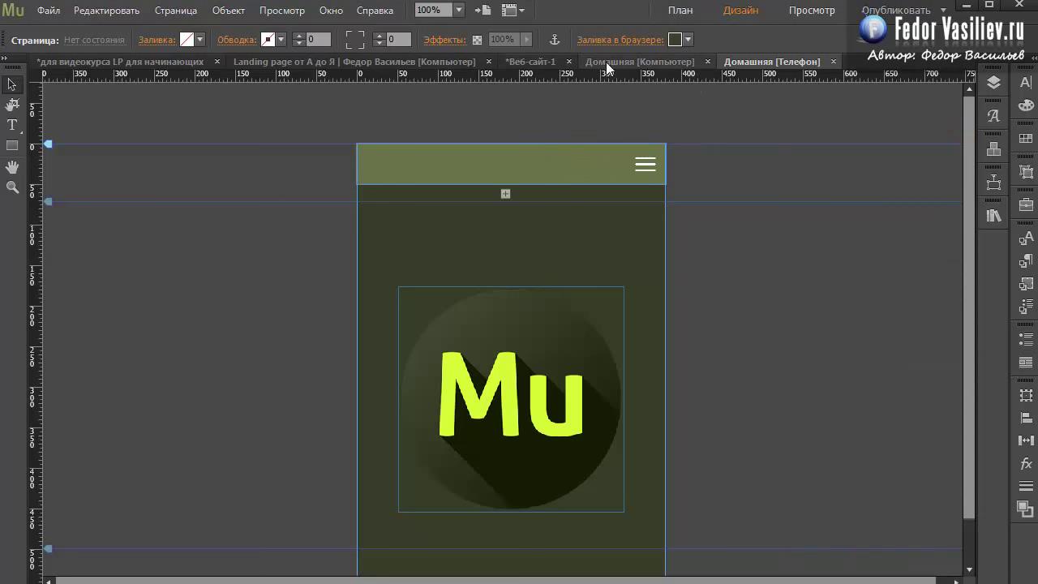
- Open the phone layout of the Домашняя page from the plan of Веб-сайт-1
{"action": "left_click", "coordinate": [591, 61]}
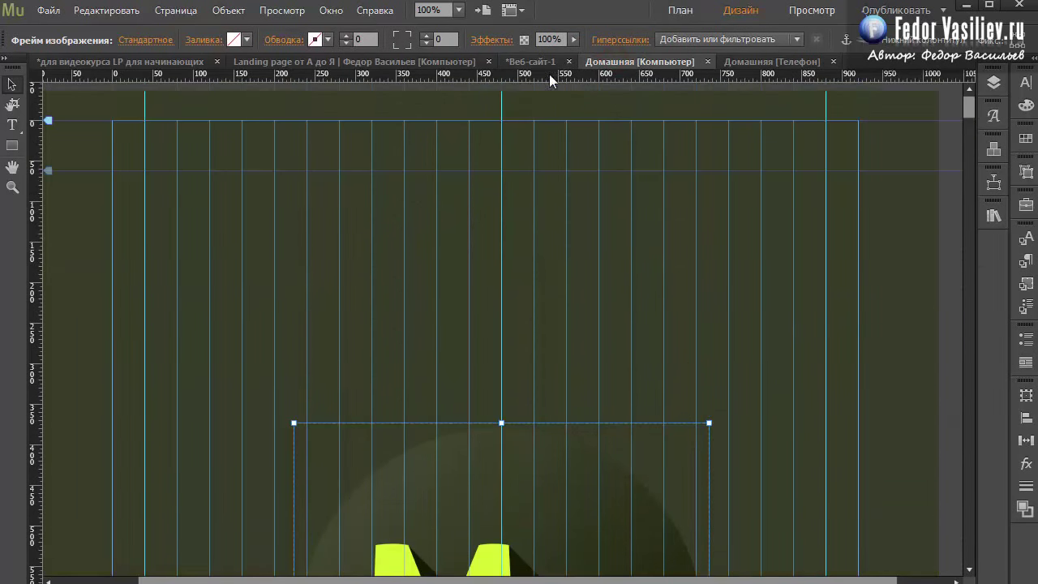
{"action": "left_click", "coordinate": [536, 62]}
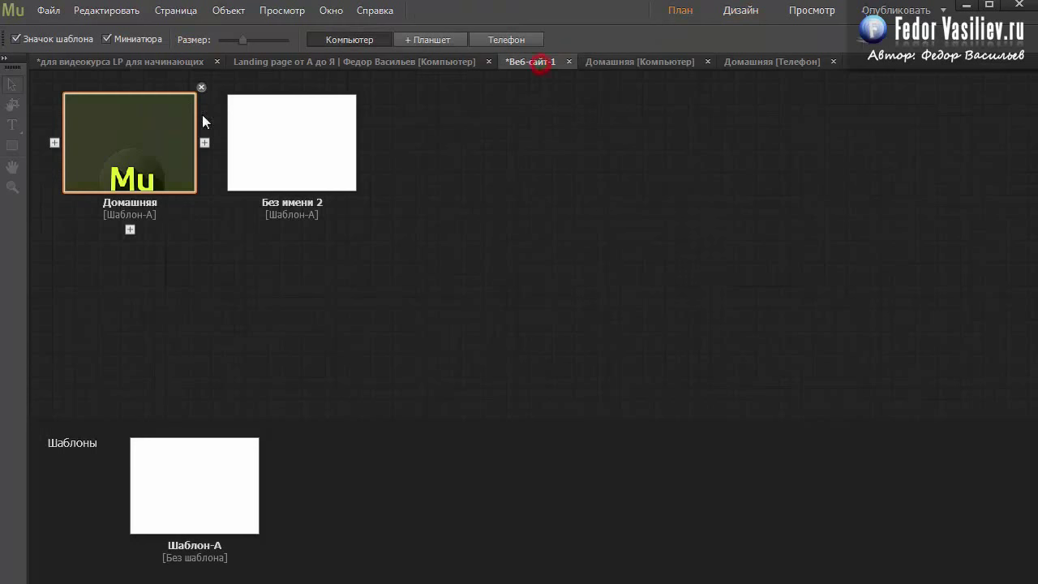
{"action": "left_click", "coordinate": [496, 39]}
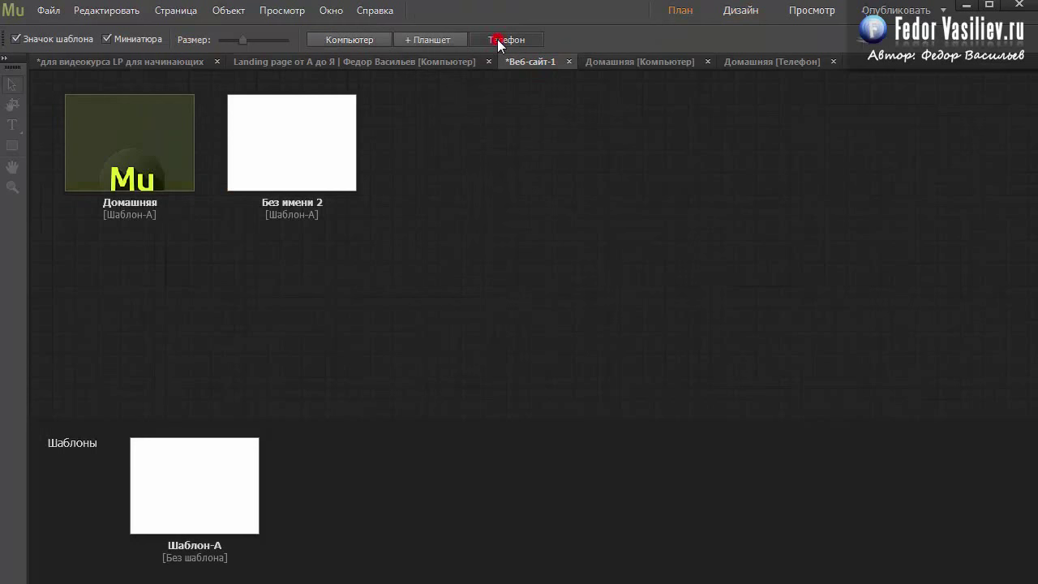
{"action": "double_click", "coordinate": [103, 141]}
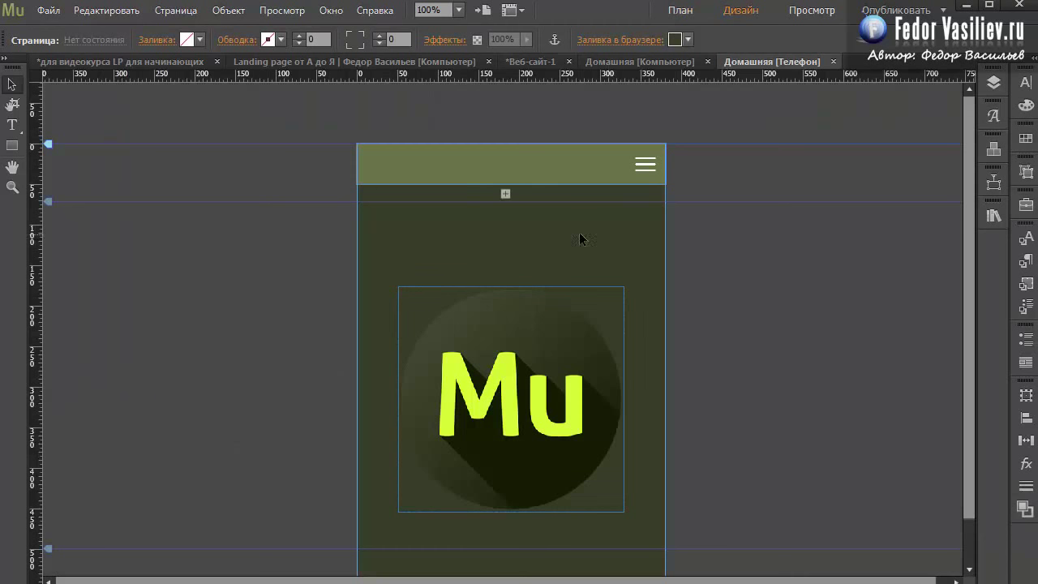
- Replace the existing header panel on the phone page with a new Раздвижная панель widget
{"action": "left_click", "coordinate": [565, 159]}
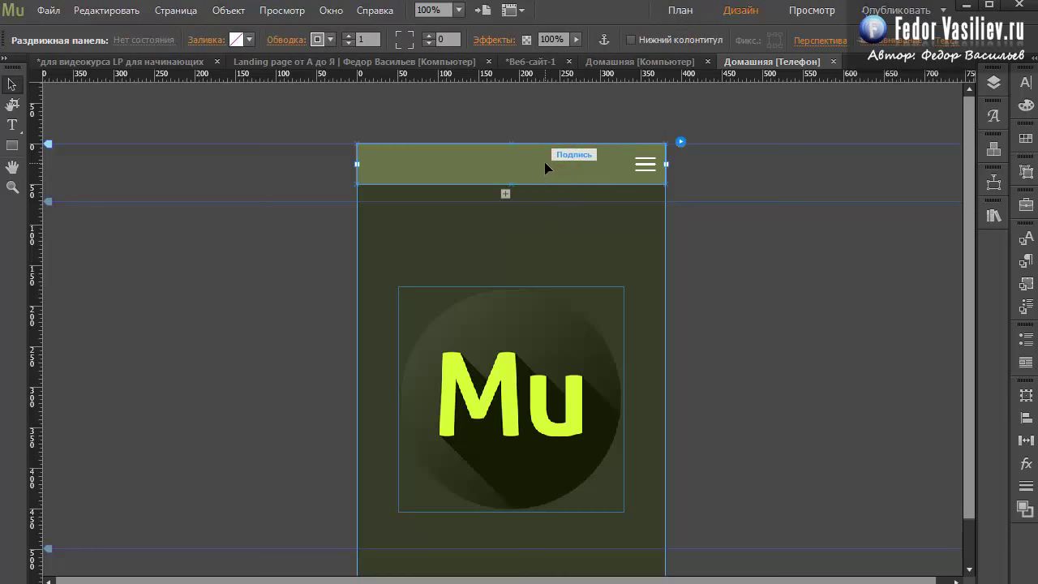
{"action": "key", "text": "Delete"}
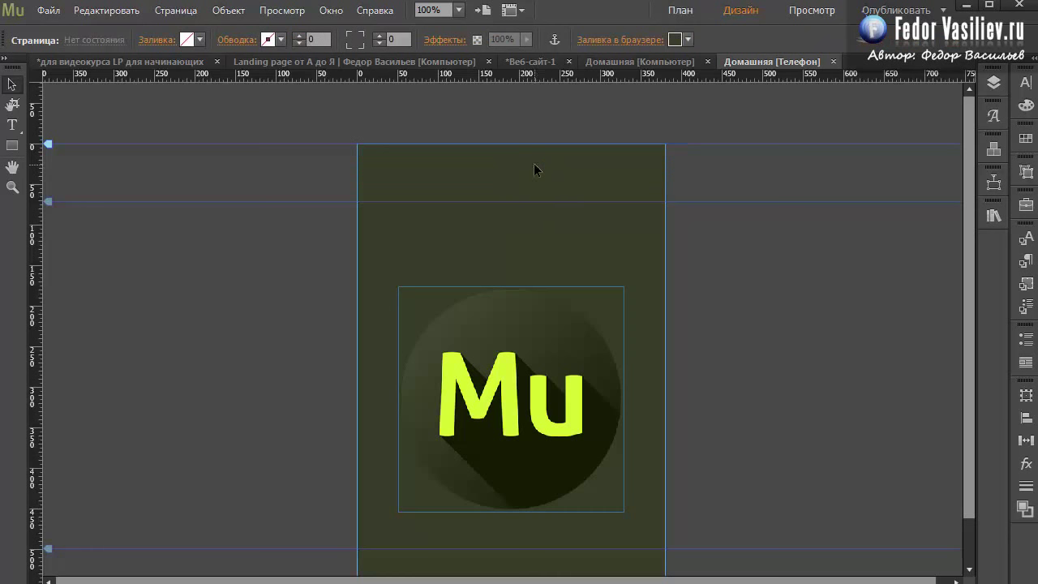
{"action": "left_click", "coordinate": [993, 148]}
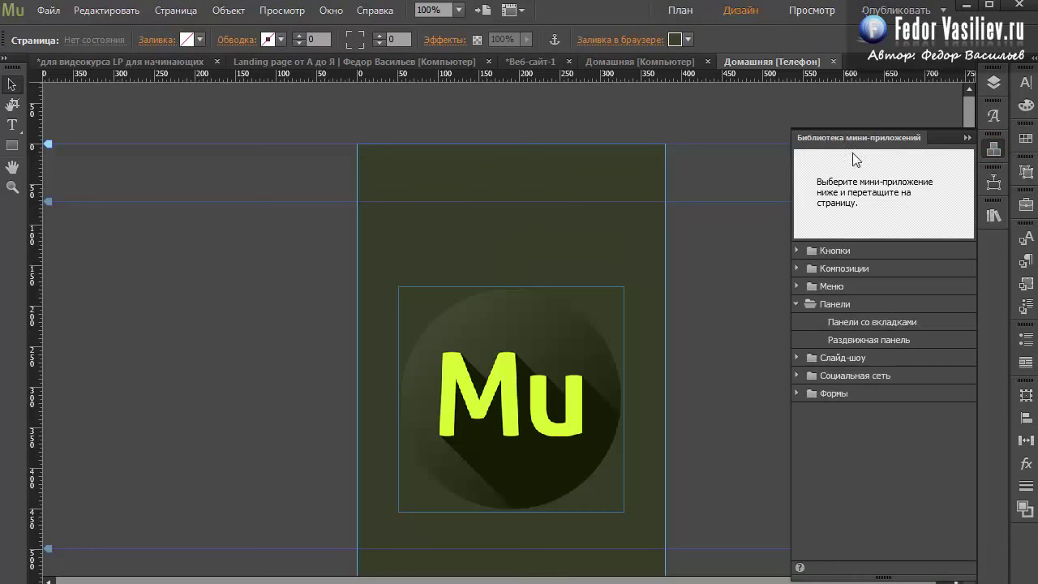
{"action": "left_click", "coordinate": [831, 340]}
{"action": "left_click_drag", "start_coordinate": [893, 338], "coordinate": [372, 169]}
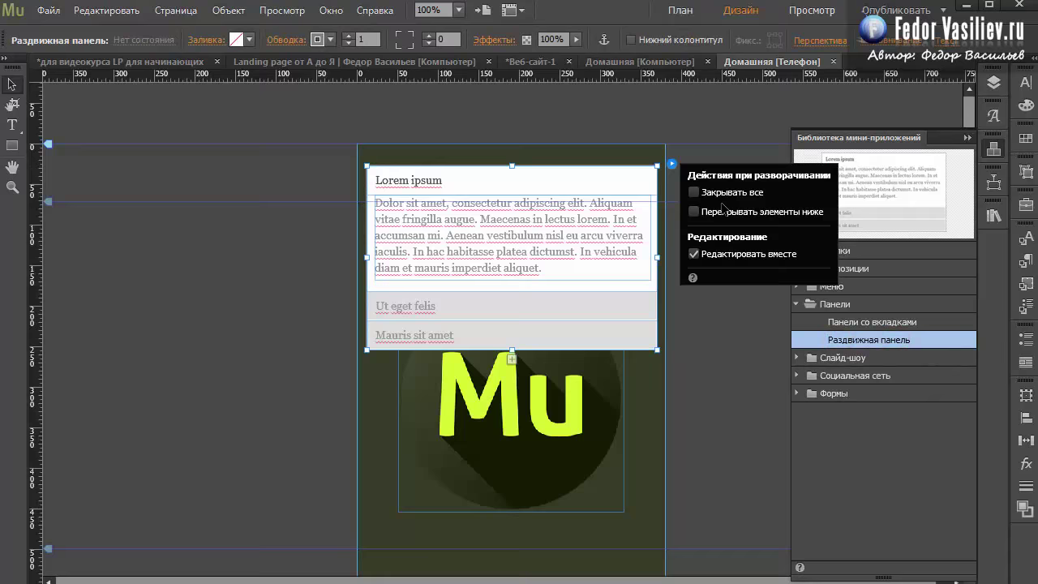
{"action": "left_click", "coordinate": [969, 141]}
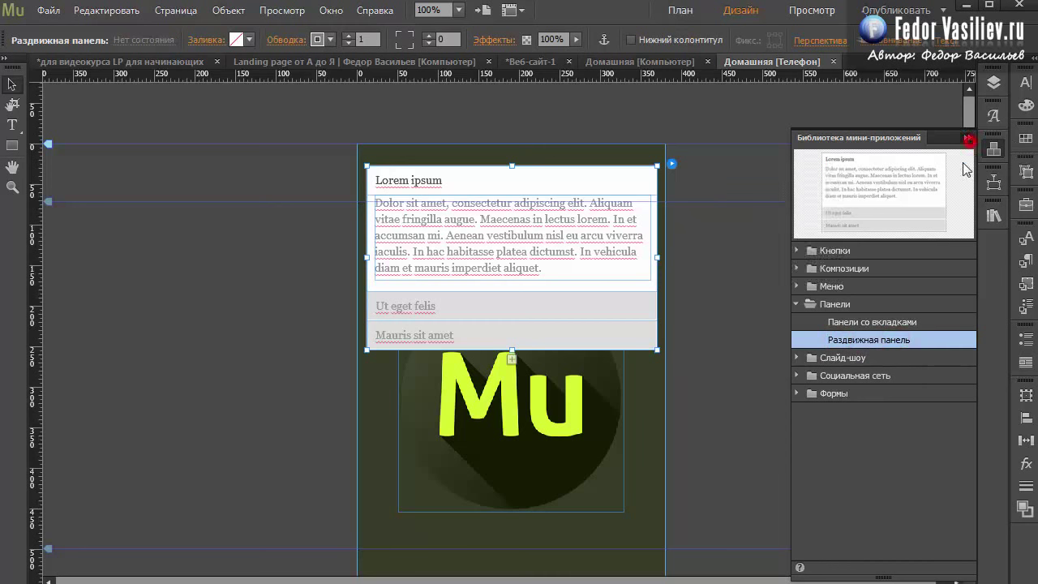
- Enable Закрывать все for the sliding panel and fit it against the page's upper edge at 100% width
{"action": "left_click", "coordinate": [671, 163]}
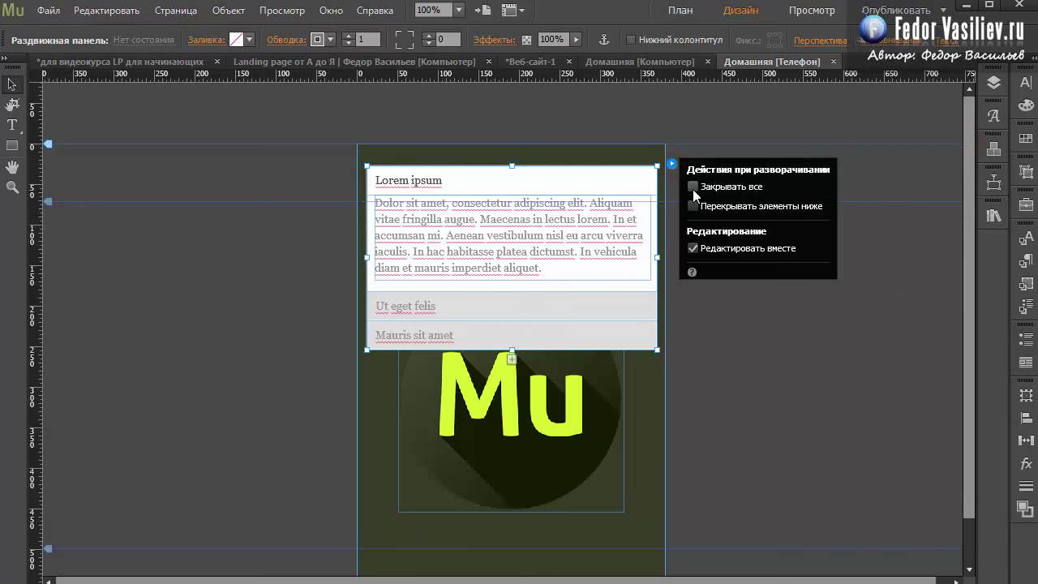
{"action": "left_click", "coordinate": [693, 188]}
{"action": "left_click_drag", "start_coordinate": [611, 167], "coordinate": [572, 164]}
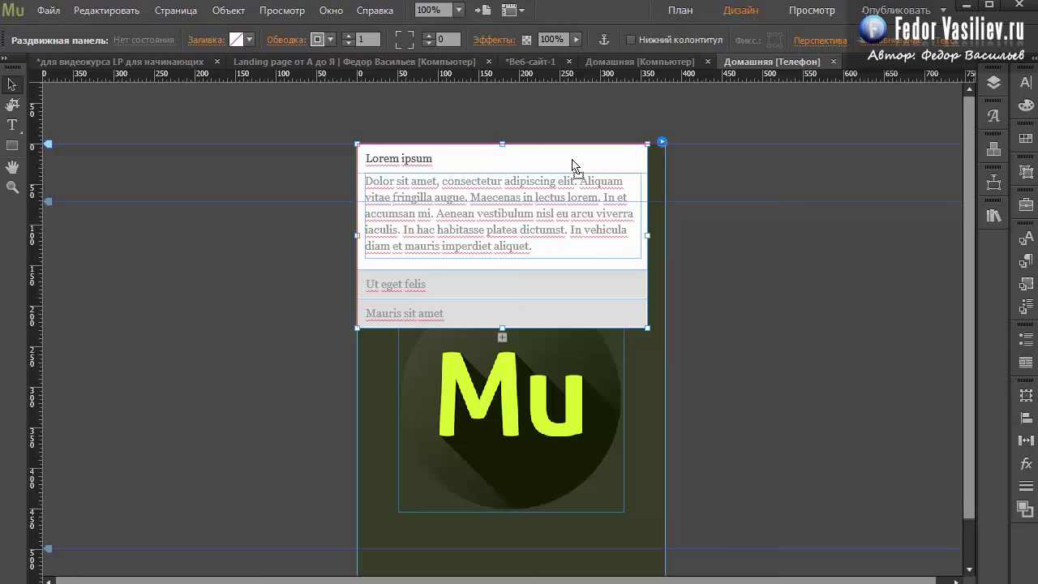
{"action": "left_click_drag", "start_coordinate": [647, 235], "coordinate": [665, 239]}
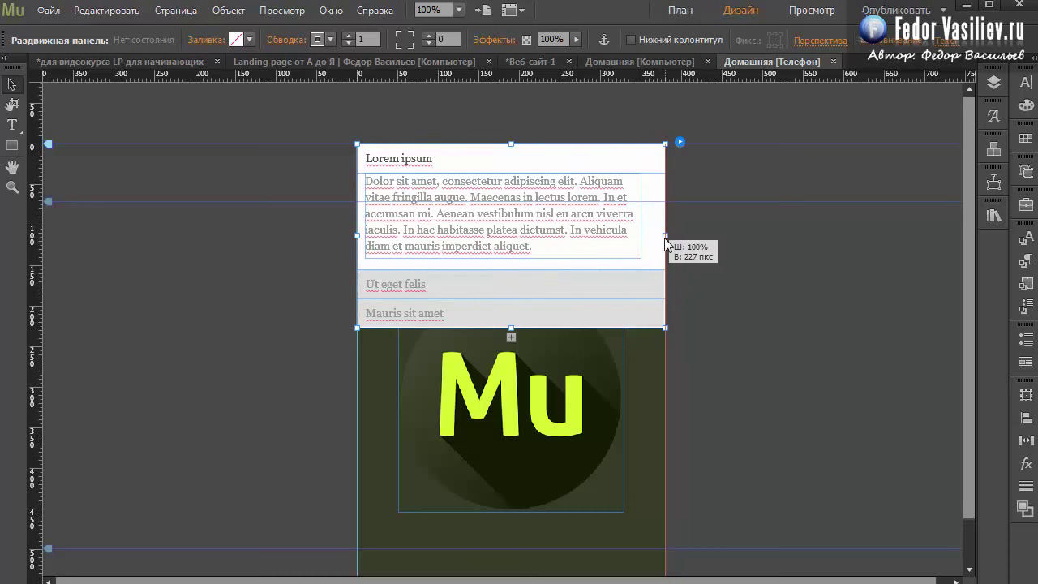
- Delete the "Mauris sit amet" and "Ut eget felis" sections from the sliding panel
{"action": "left_click", "coordinate": [559, 313]}
{"action": "key", "text": "Delete"}
{"action": "left_click", "coordinate": [507, 194]}
{"action": "left_click", "coordinate": [506, 194]}
{"action": "left_click", "coordinate": [512, 188]}
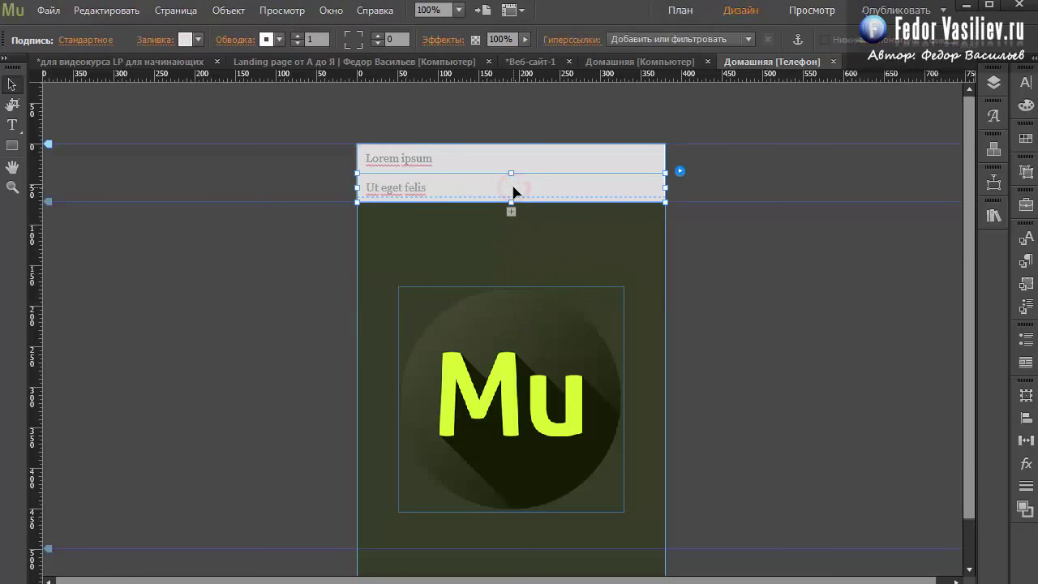
{"action": "key", "text": "Delete"}
- Delete the placeholder text frame from the content area of the "Lorem ipsum" section
{"action": "left_click", "coordinate": [496, 160]}
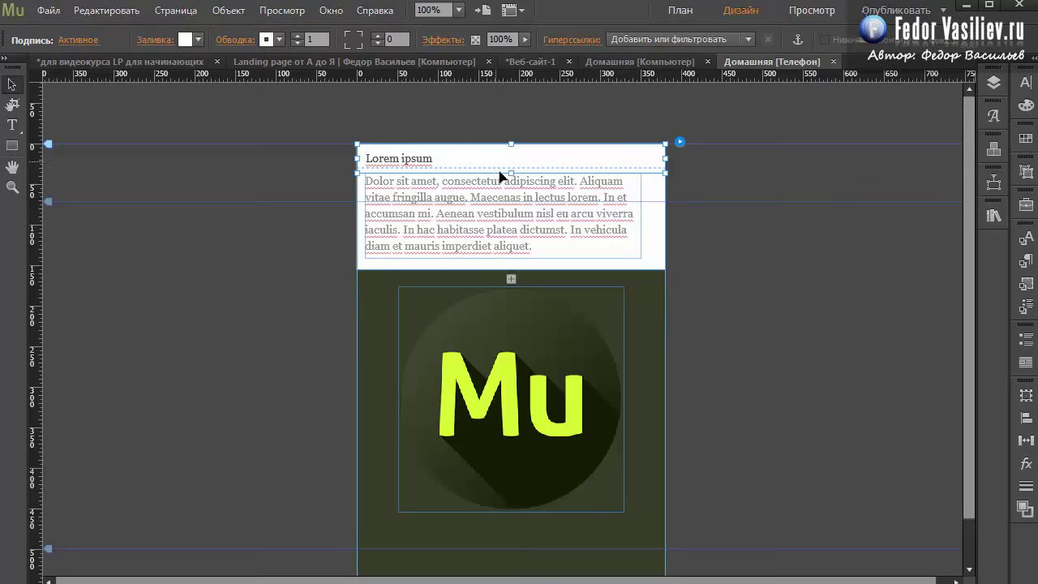
{"action": "left_click", "coordinate": [471, 241]}
{"action": "left_click", "coordinate": [472, 243]}
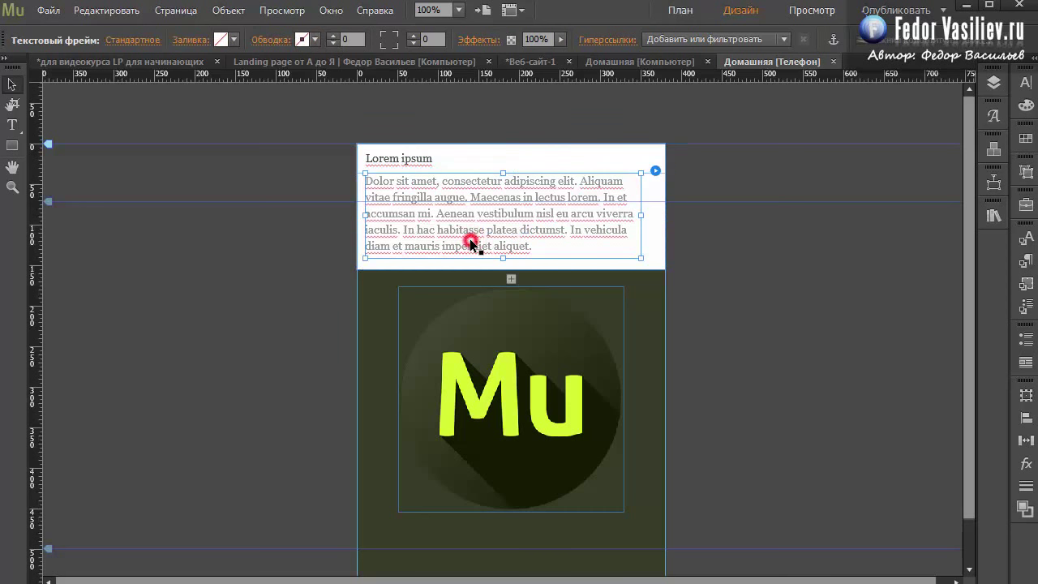
{"action": "key", "text": "Delete"}
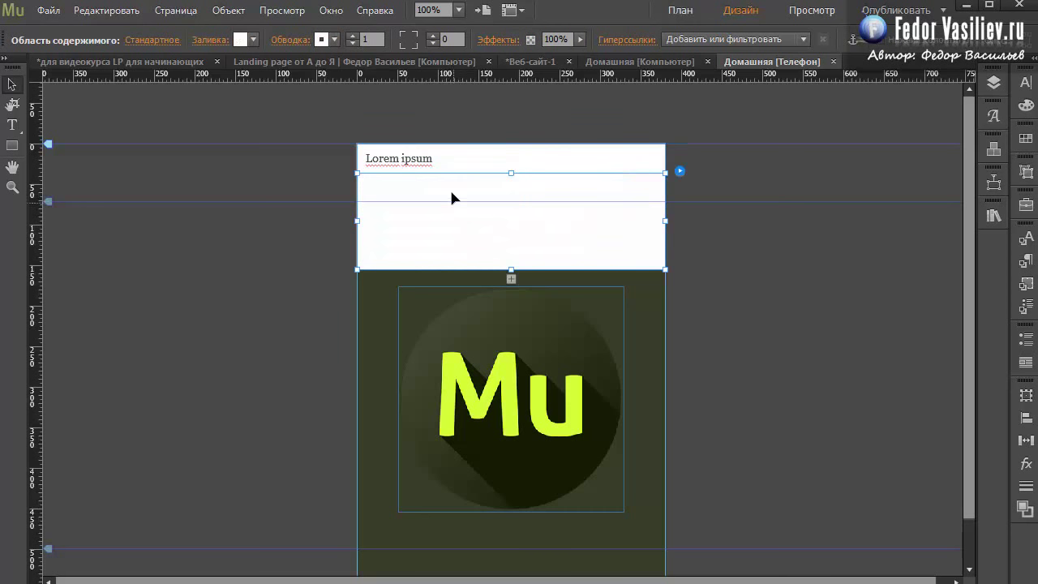
- Stretch the panel's label to a height of about 44 px and delete its "Lorem ipsum" text
{"action": "left_click", "coordinate": [440, 160]}
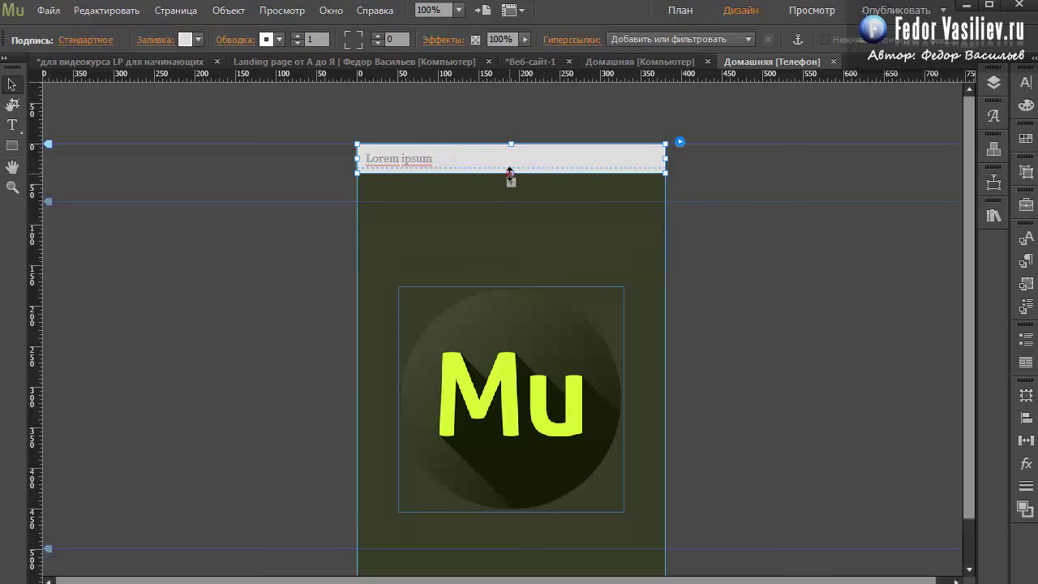
{"action": "left_click_drag", "start_coordinate": [511, 173], "coordinate": [511, 184]}
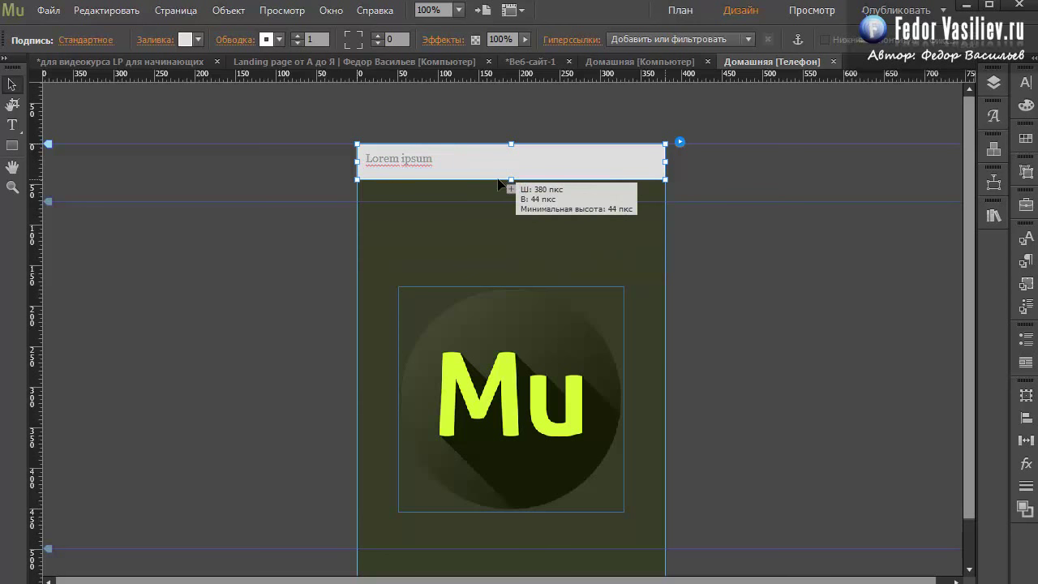
{"action": "double_click", "coordinate": [417, 161]}
{"action": "triple_click", "coordinate": [455, 156]}
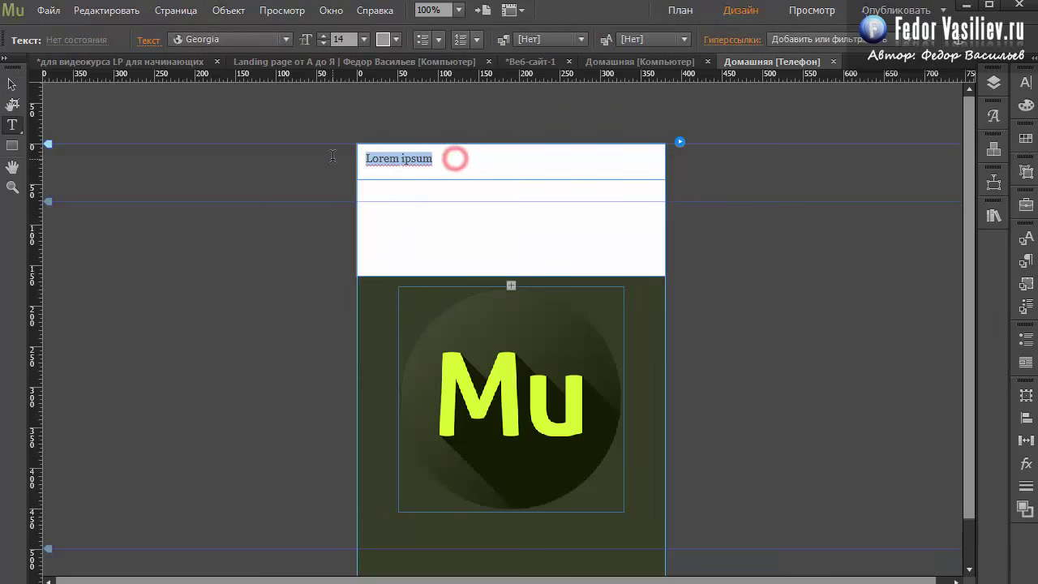
{"action": "key", "text": "BackSpace"}
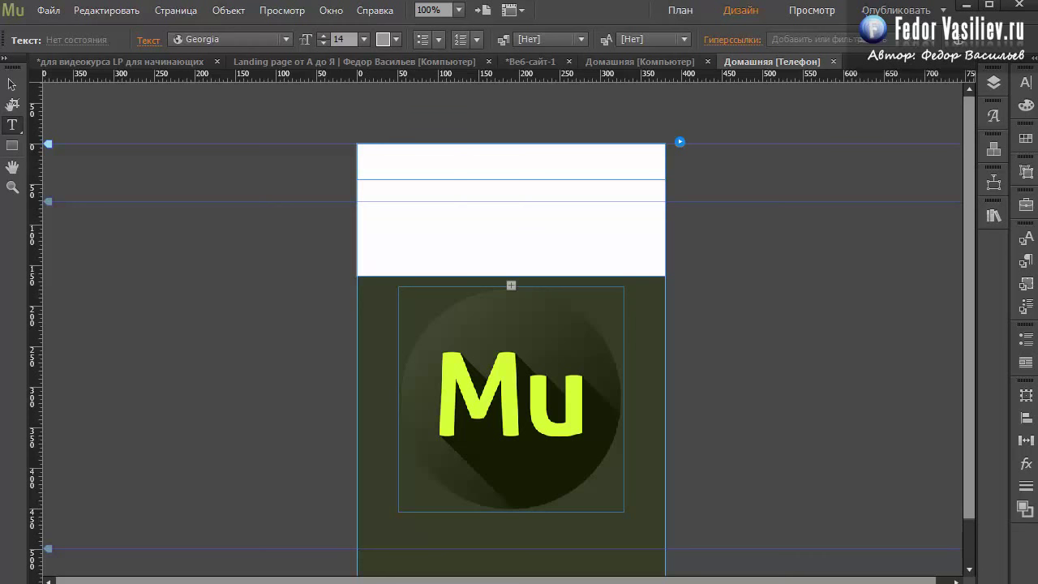
{"action": "left_click", "coordinate": [12, 84]}
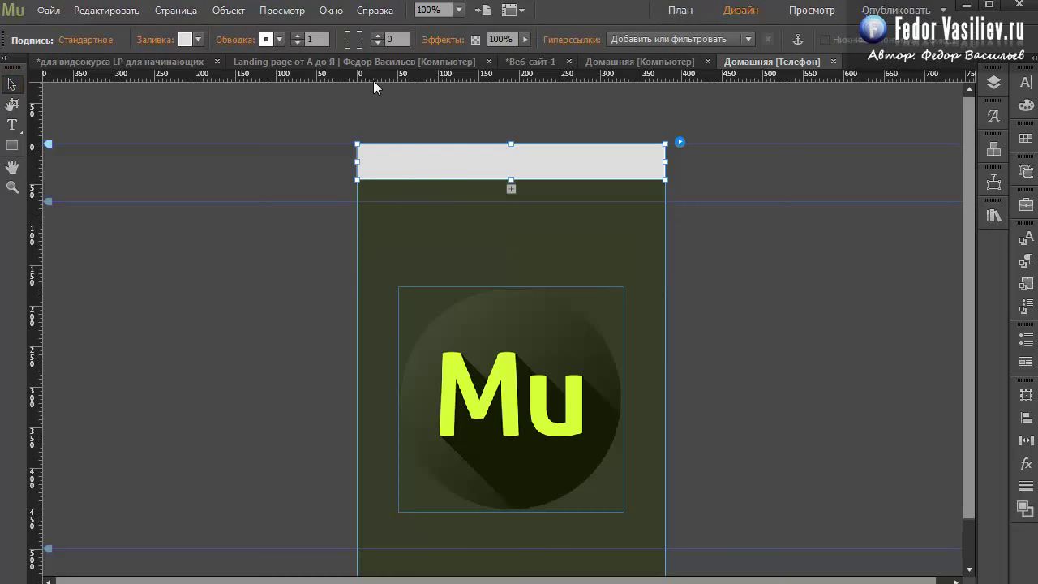
- Remove the stroke from the panel's label and from its content area
{"action": "left_click", "coordinate": [267, 39]}
{"action": "left_click", "coordinate": [457, 63]}
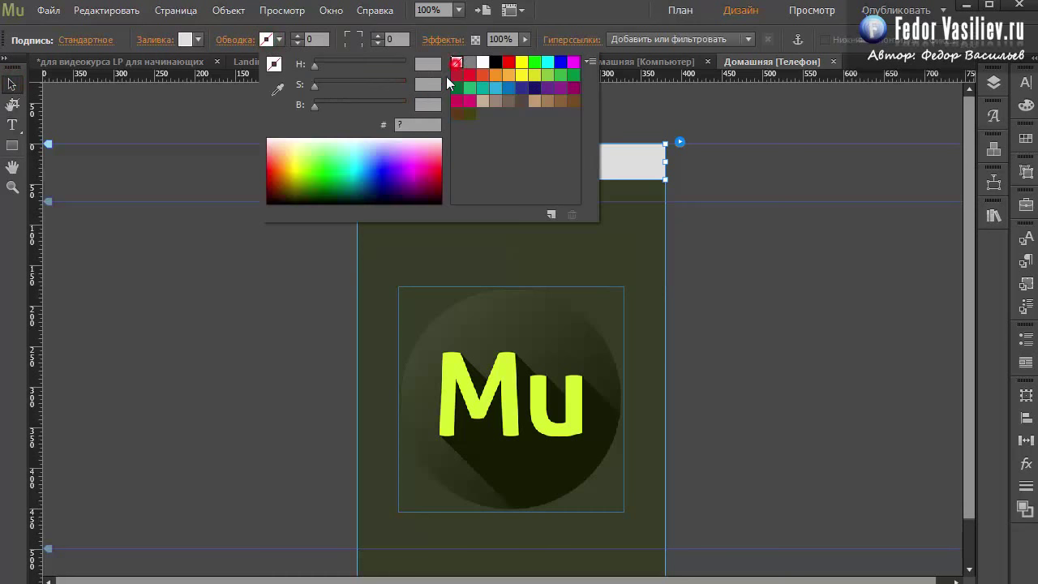
{"action": "left_click", "coordinate": [636, 159]}
{"action": "left_click", "coordinate": [602, 165]}
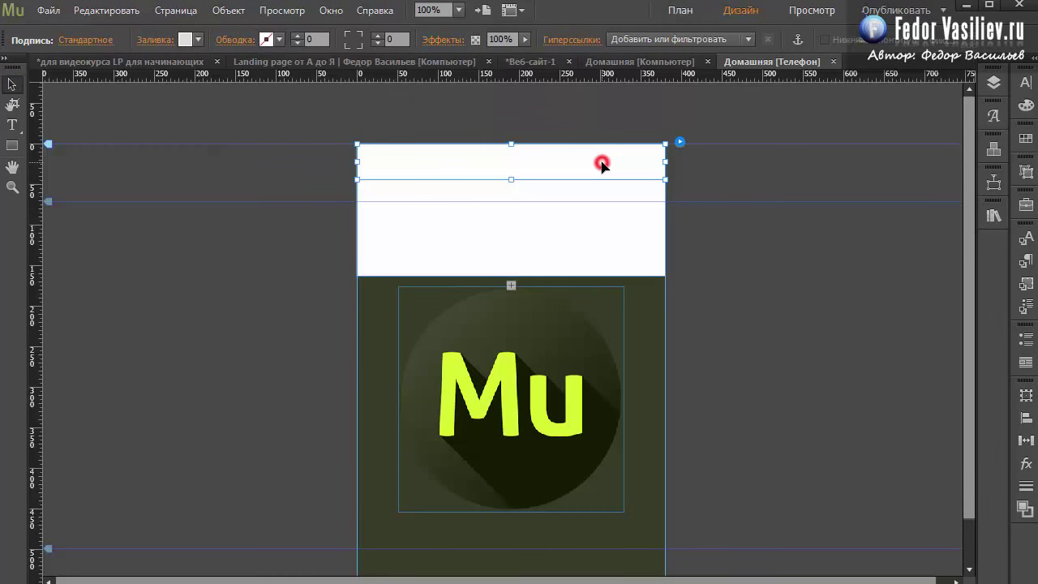
{"action": "left_click", "coordinate": [569, 241]}
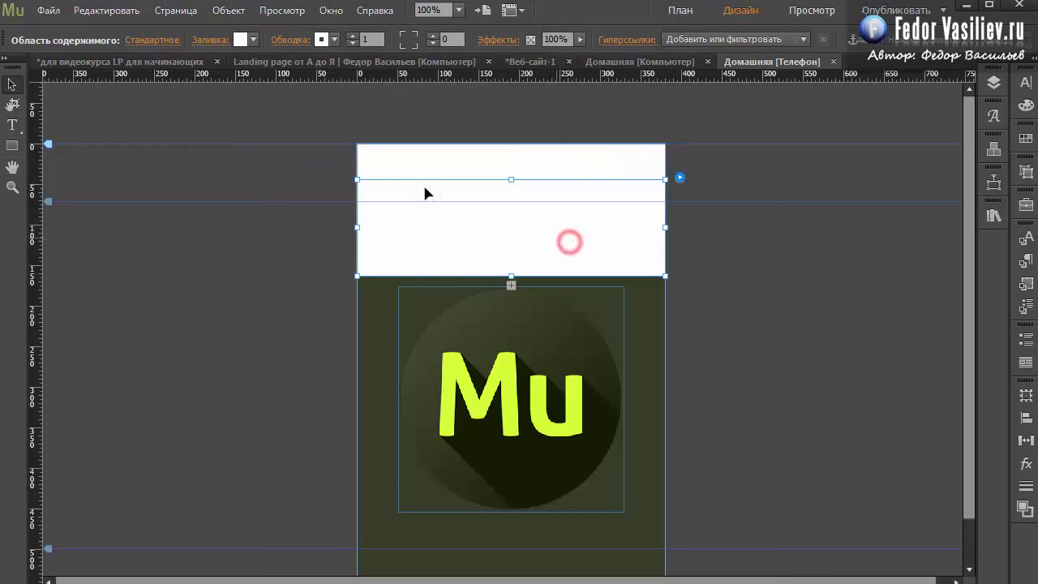
{"action": "left_click", "coordinate": [322, 38]}
{"action": "left_click", "coordinate": [512, 63]}
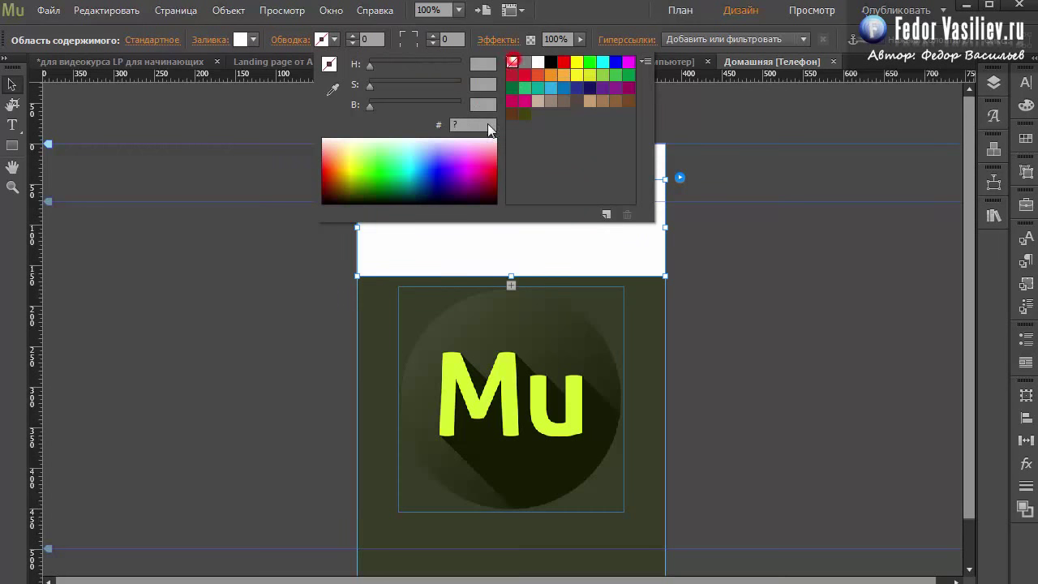
{"action": "left_click", "coordinate": [468, 247]}
- Remove the stroke from the whole sliding panel
{"action": "left_click", "coordinate": [653, 268]}
{"action": "left_click", "coordinate": [316, 40]}
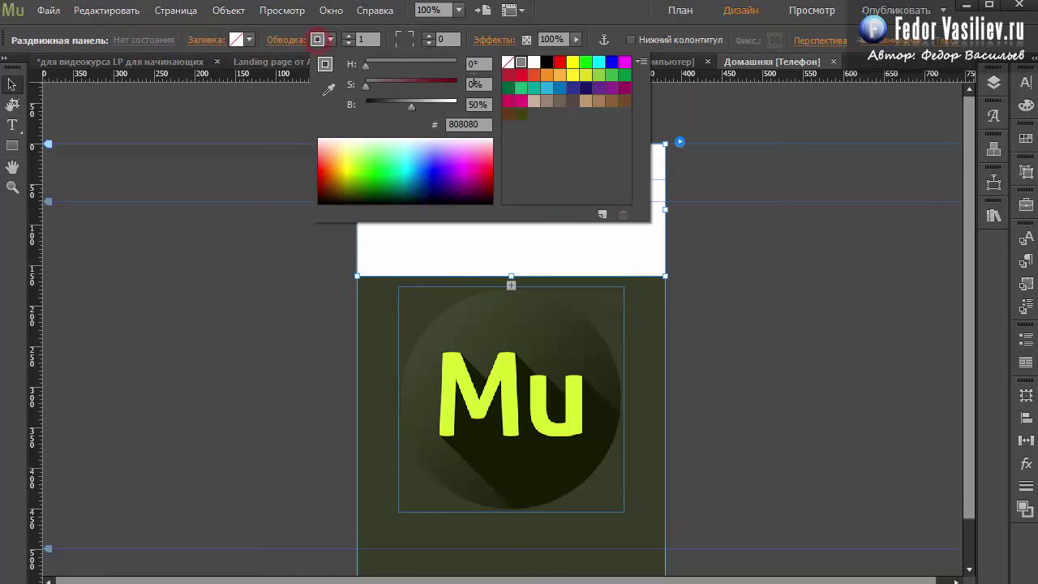
{"action": "left_click", "coordinate": [511, 62]}
{"action": "left_click", "coordinate": [646, 299]}
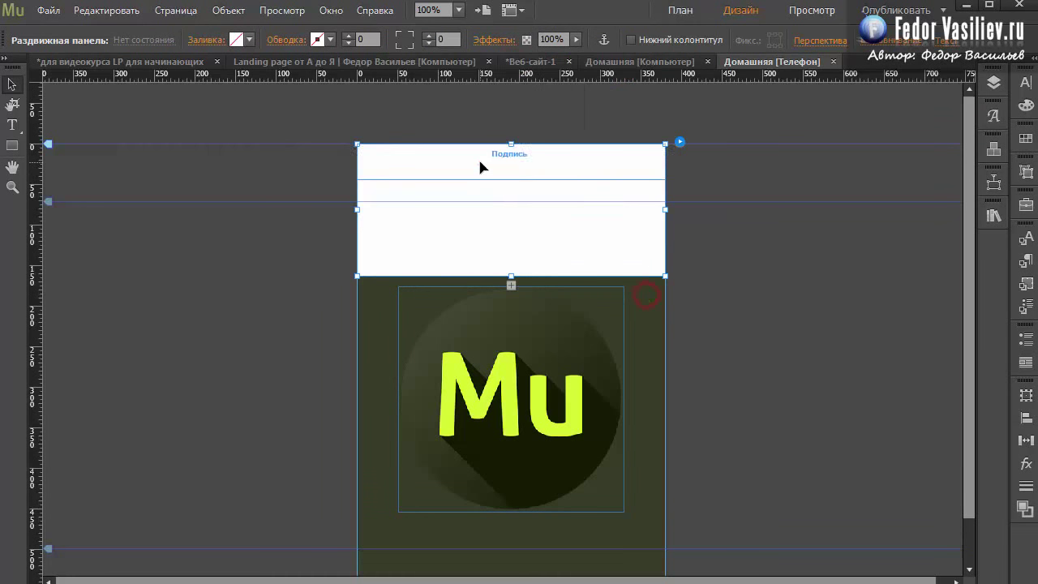
- Fill the panel label's normal state with the page's background green, brightened to 555C39 (brightness 36%)
{"action": "left_click", "coordinate": [478, 159]}
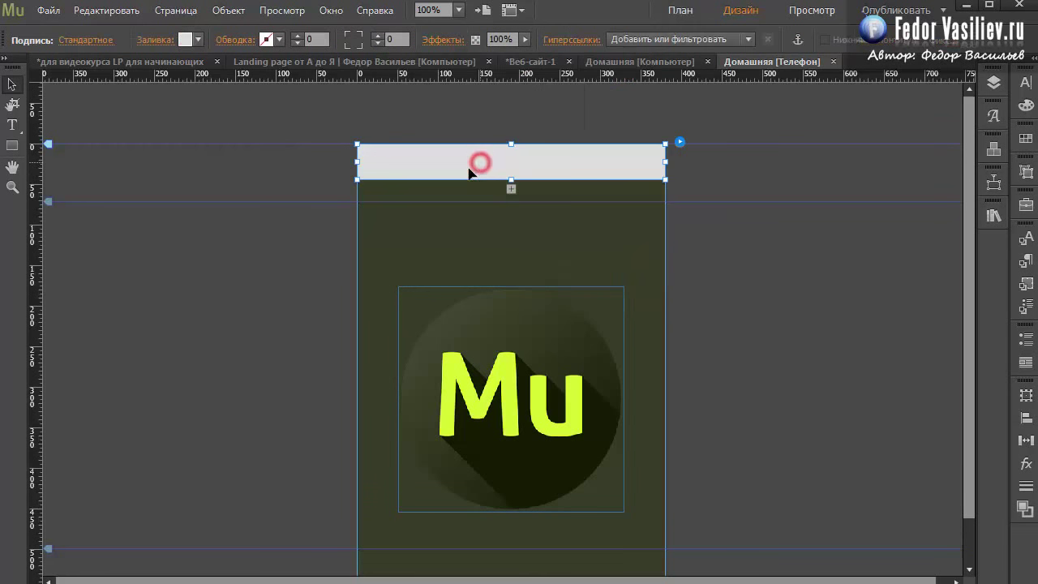
{"action": "left_click", "coordinate": [185, 38]}
{"action": "left_click", "coordinate": [520, 250]}
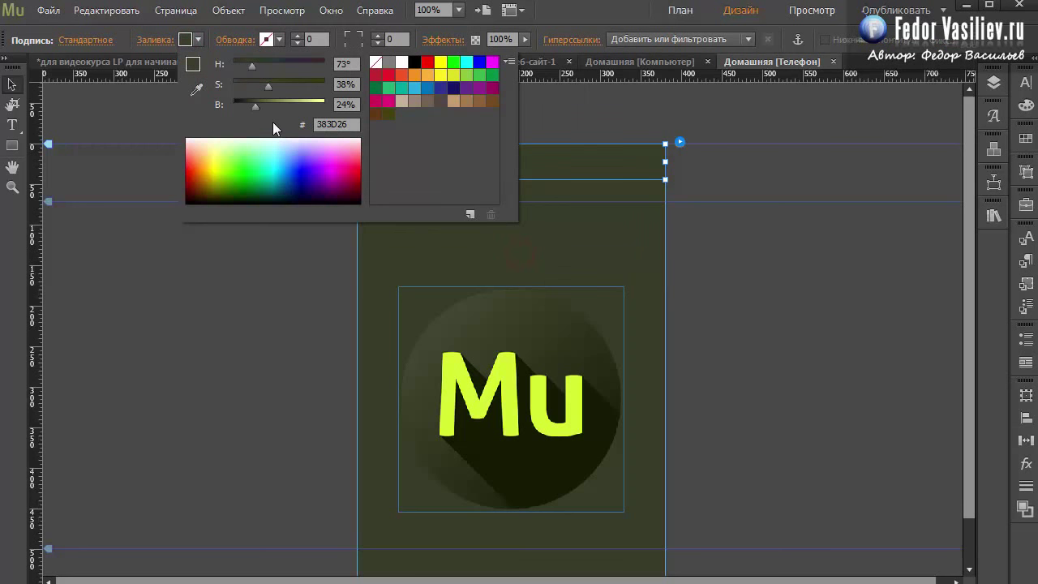
{"action": "left_click_drag", "start_coordinate": [257, 105], "coordinate": [266, 106]}
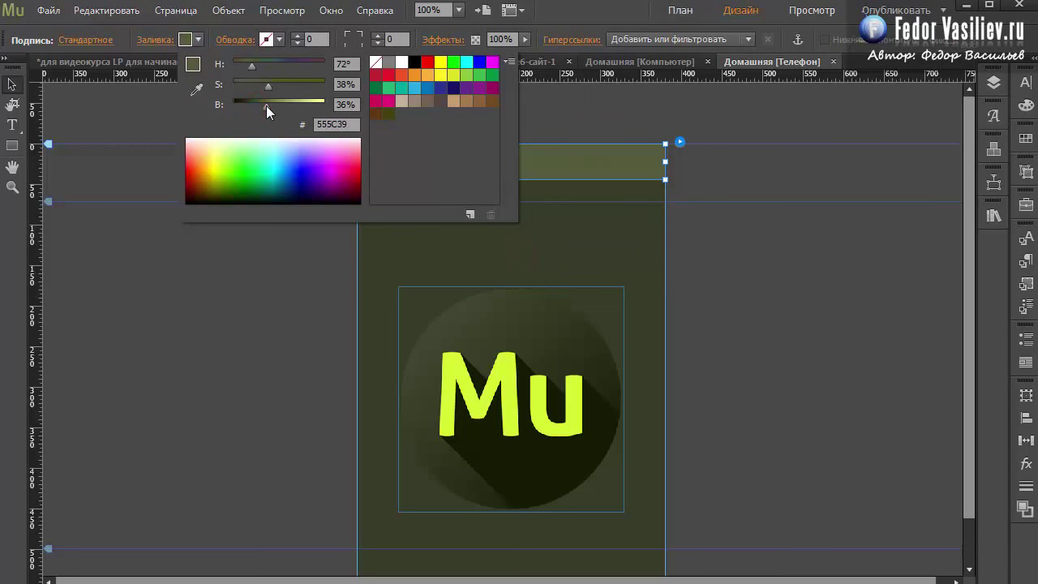
- Fill the label's active state with the Mu logo's yellow-green, darkened to 7B8A1C (brightness 54%)
{"action": "left_click", "coordinate": [432, 166]}
{"action": "left_click", "coordinate": [432, 167]}
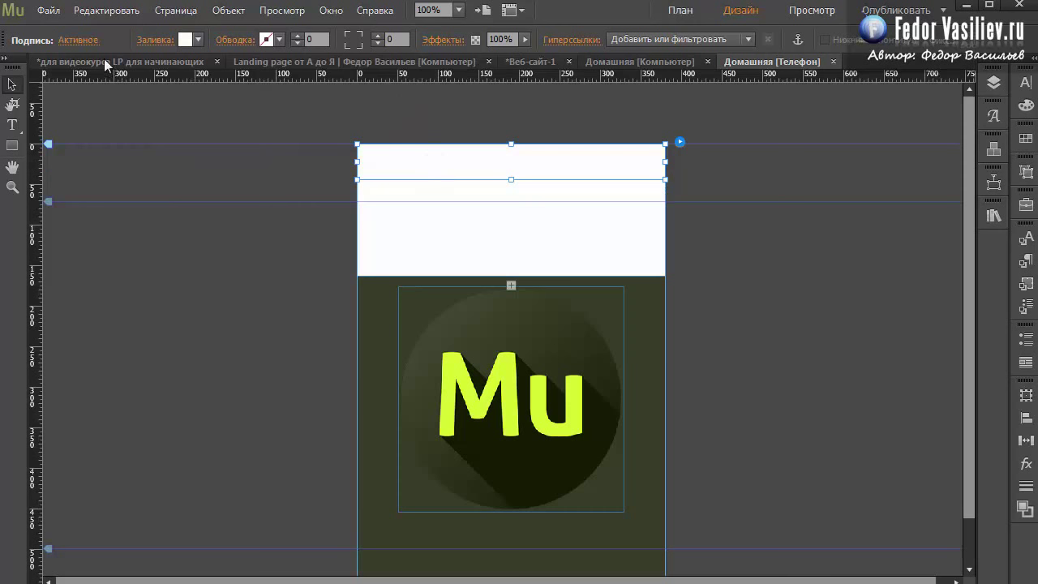
{"action": "left_click", "coordinate": [89, 45]}
{"action": "left_click", "coordinate": [413, 160]}
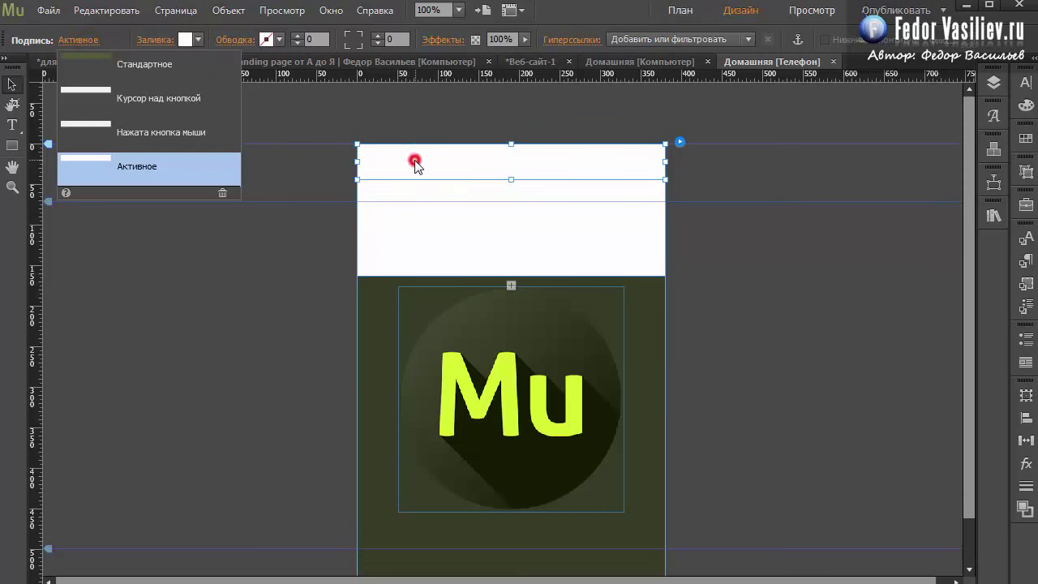
{"action": "left_click", "coordinate": [186, 39]}
{"action": "left_click", "coordinate": [196, 88]}
{"action": "left_click", "coordinate": [453, 377]}
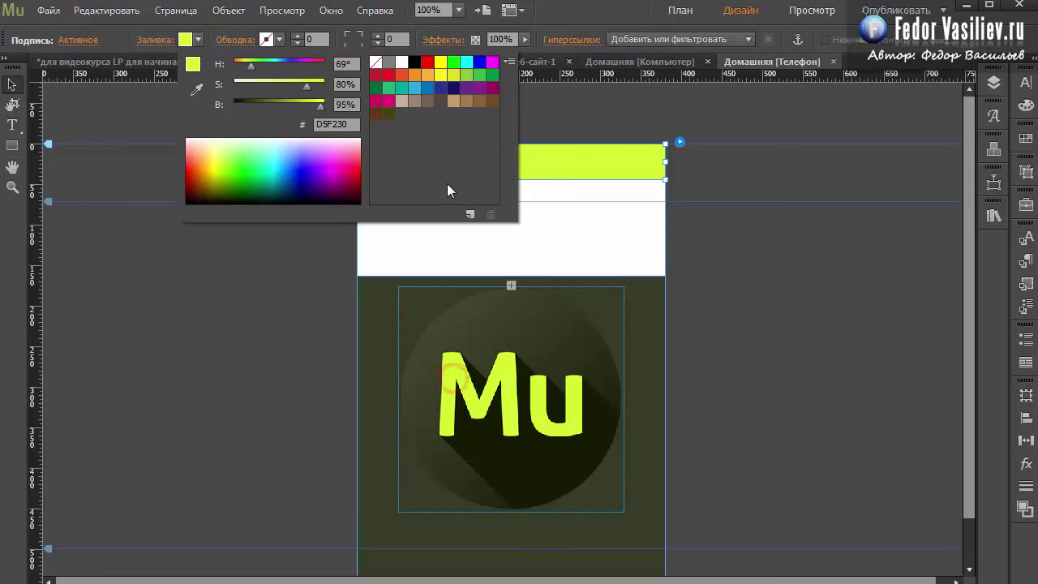
{"action": "left_click_drag", "start_coordinate": [293, 107], "coordinate": [280, 108]}
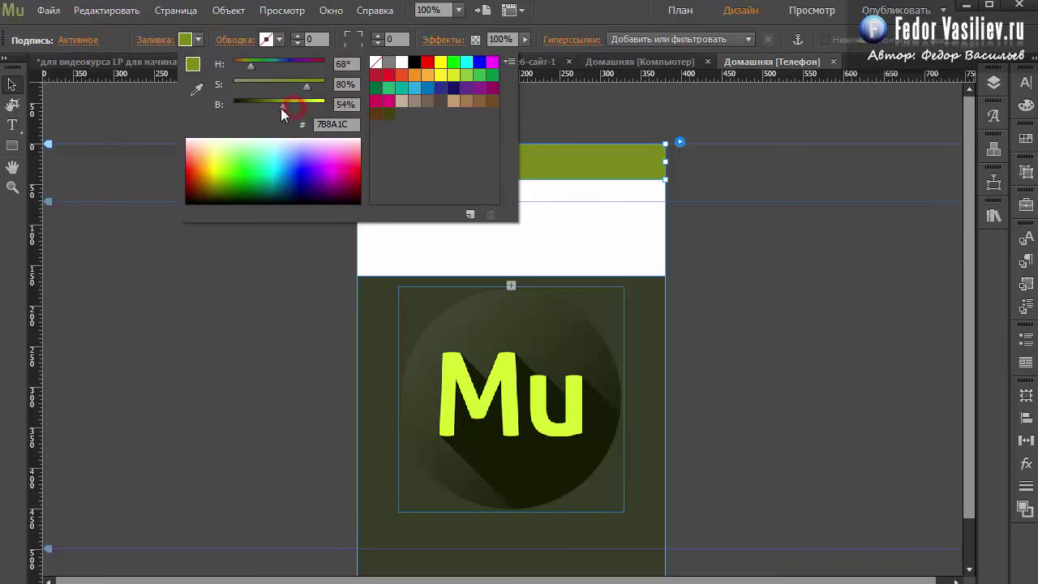
{"action": "left_click", "coordinate": [556, 17]}
- Fill the label's rollover state with the page's background green, brightened to 6B7347 (brightness 45%)
{"action": "left_click", "coordinate": [78, 40]}
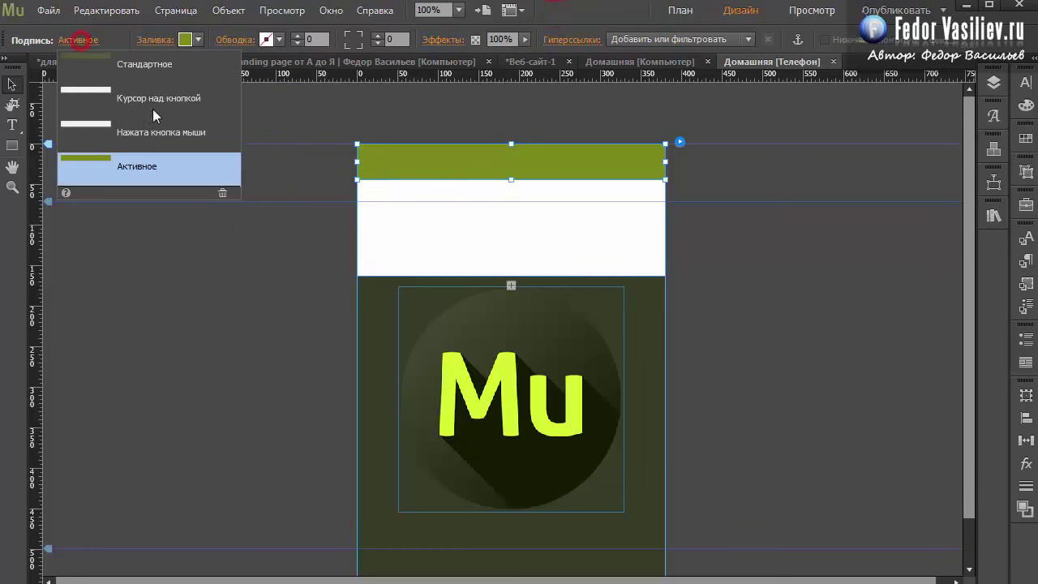
{"action": "left_click", "coordinate": [155, 100]}
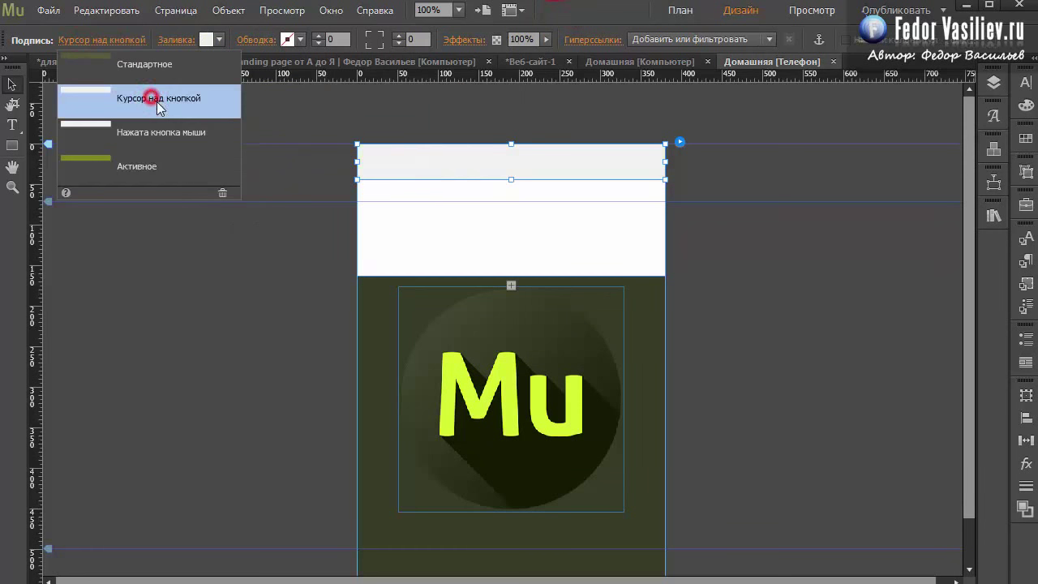
{"action": "left_click", "coordinate": [202, 40]}
{"action": "left_click", "coordinate": [218, 89]}
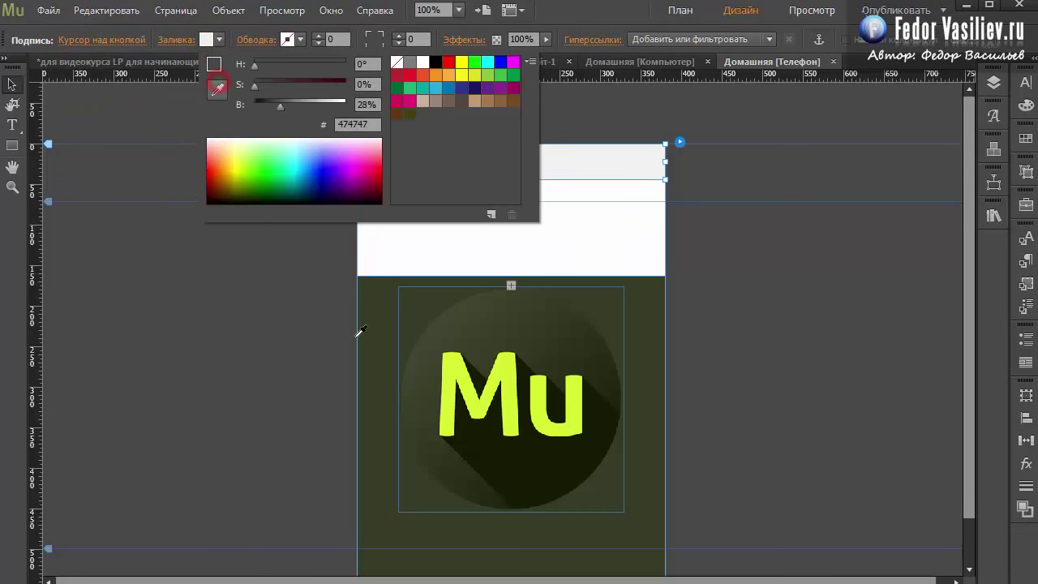
{"action": "left_click", "coordinate": [296, 119]}
{"action": "left_click", "coordinate": [217, 89]}
{"action": "left_click", "coordinate": [378, 306]}
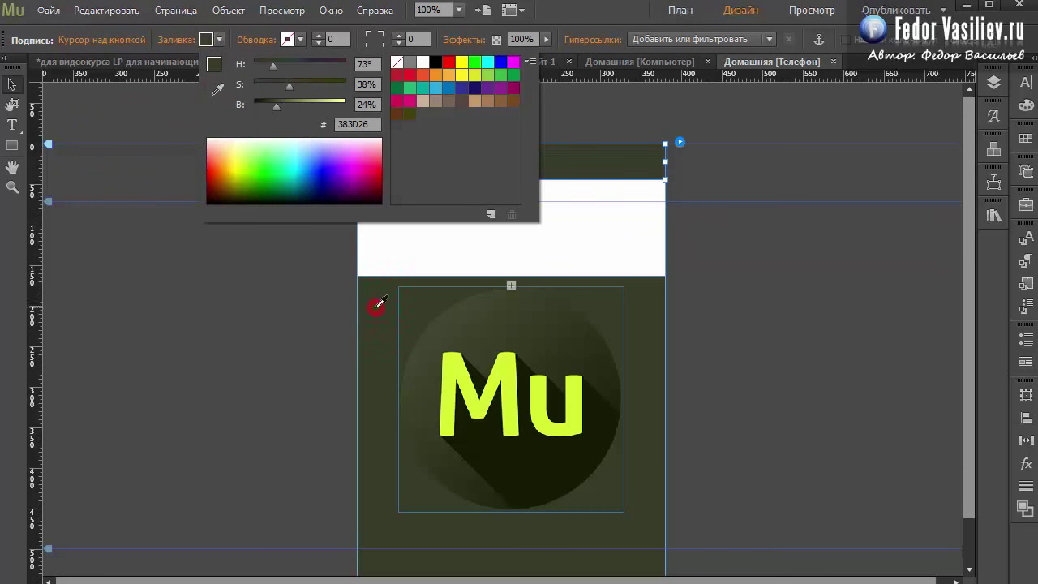
{"action": "left_click_drag", "start_coordinate": [277, 108], "coordinate": [300, 108]}
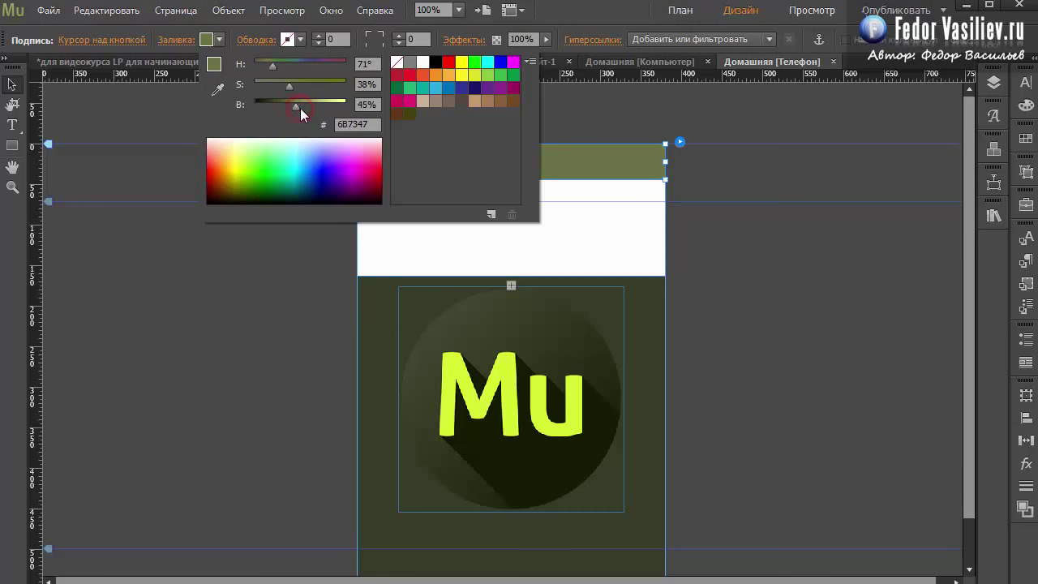
{"action": "left_click", "coordinate": [553, 13]}
- Start text entry in the sliding panel's label and set the font to BigBossIcon
{"action": "left_click", "coordinate": [494, 159]}
{"action": "left_click", "coordinate": [466, 168]}
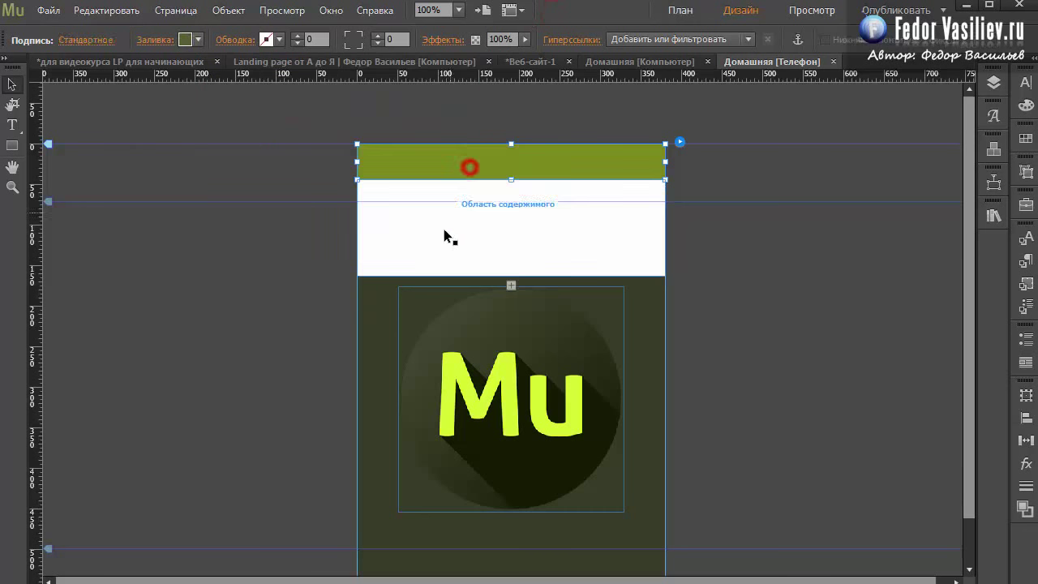
{"action": "left_click", "coordinate": [430, 244]}
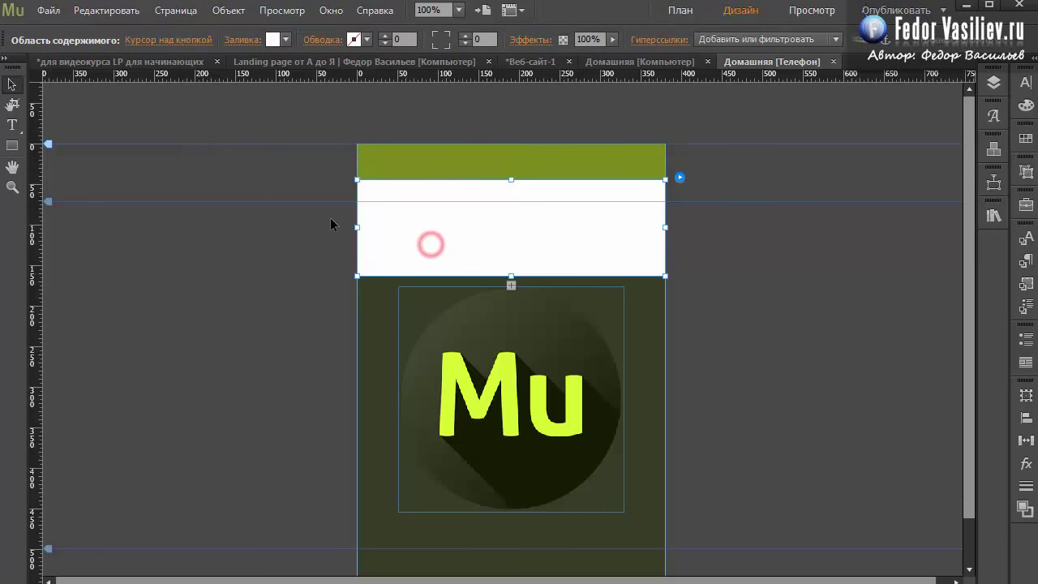
{"action": "left_click", "coordinate": [466, 165]}
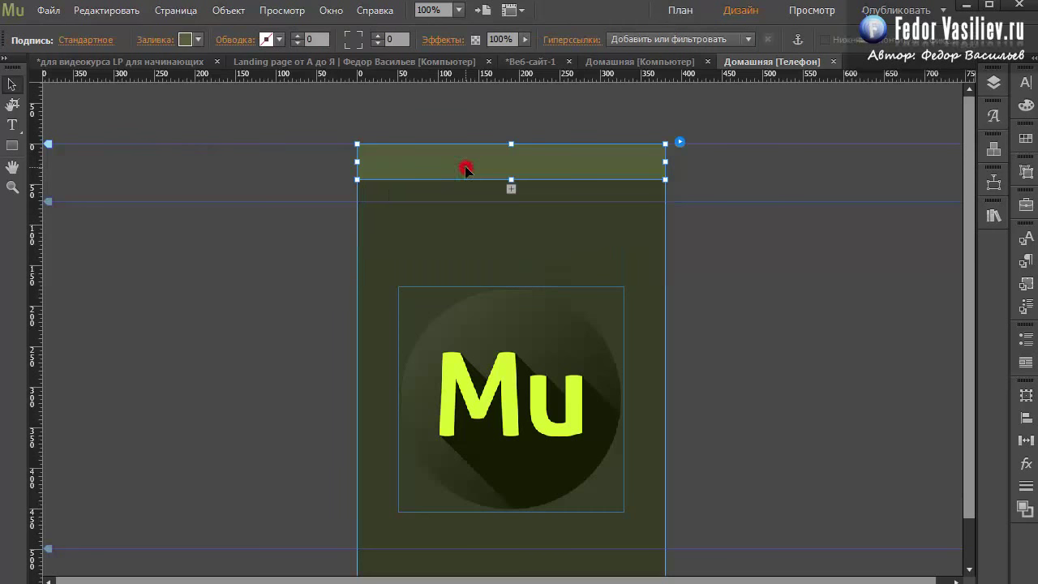
{"action": "double_click", "coordinate": [385, 166]}
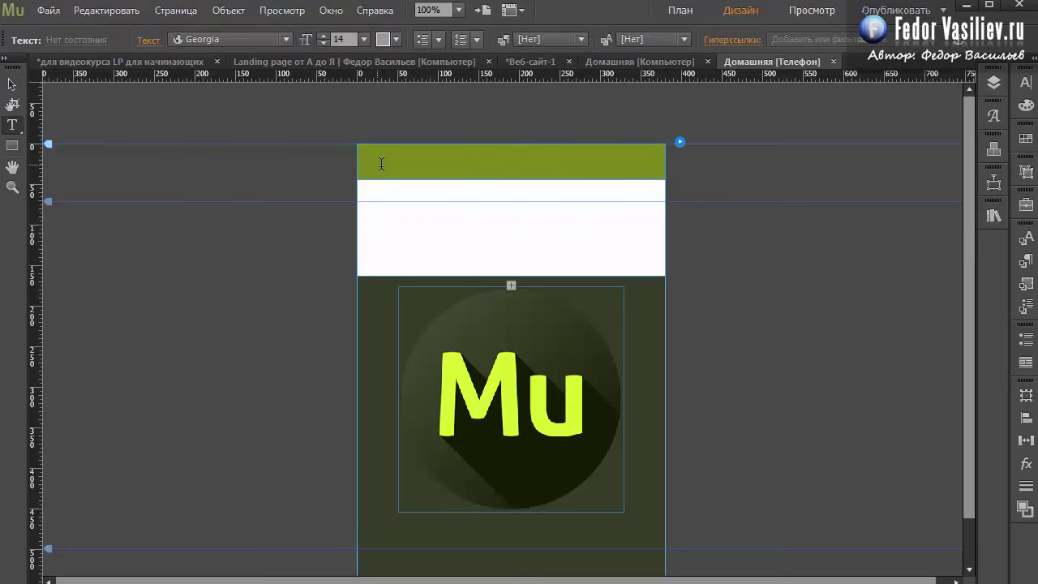
{"action": "left_click", "coordinate": [284, 38]}
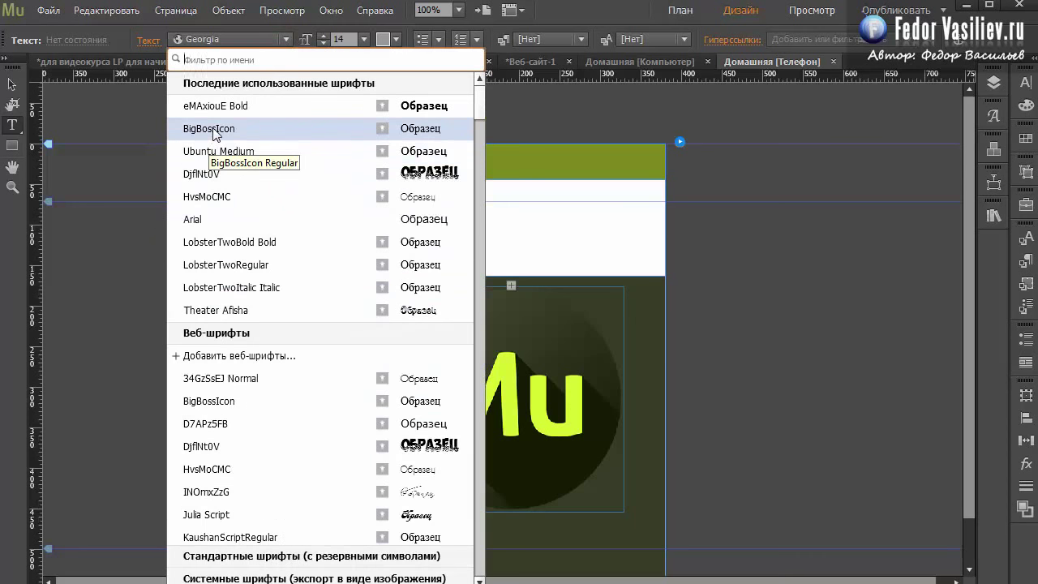
{"action": "left_click", "coordinate": [212, 129]}
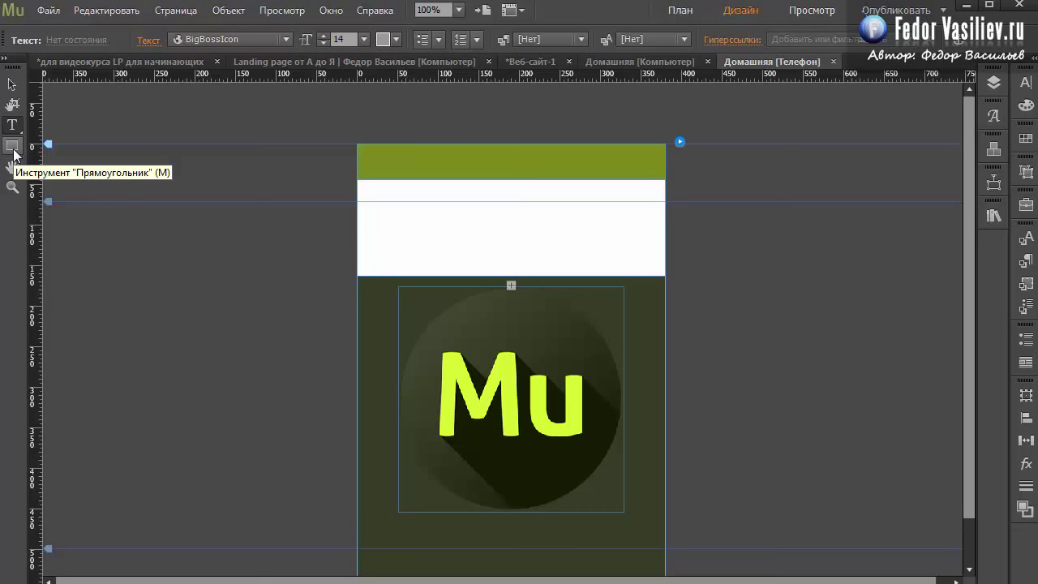
- Insert the three-line menu glyph from the BigBossIcon font into the panel's label
{"action": "left_click", "coordinate": [500, 337]}
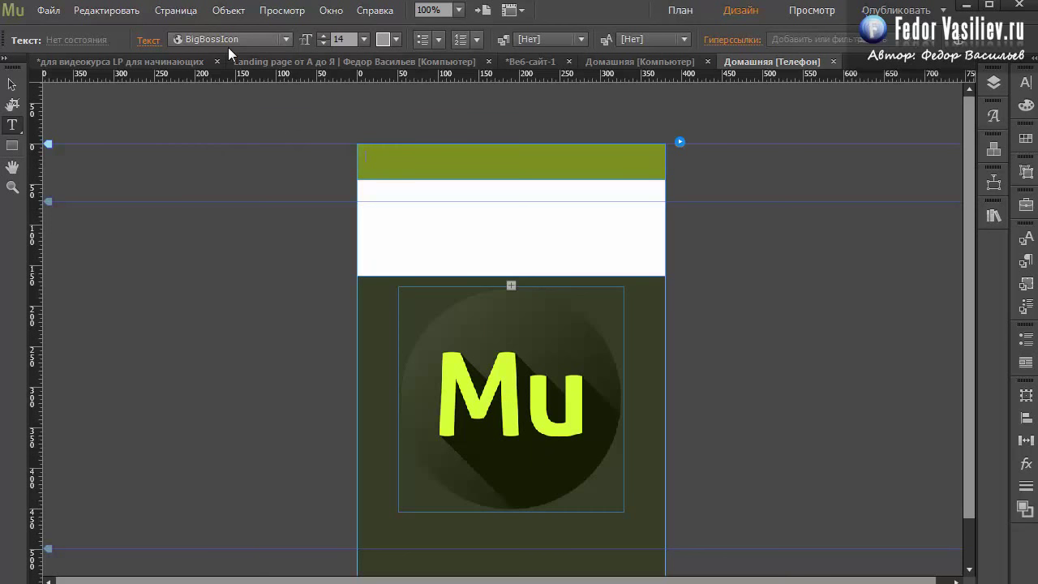
{"action": "left_click", "coordinate": [990, 120]}
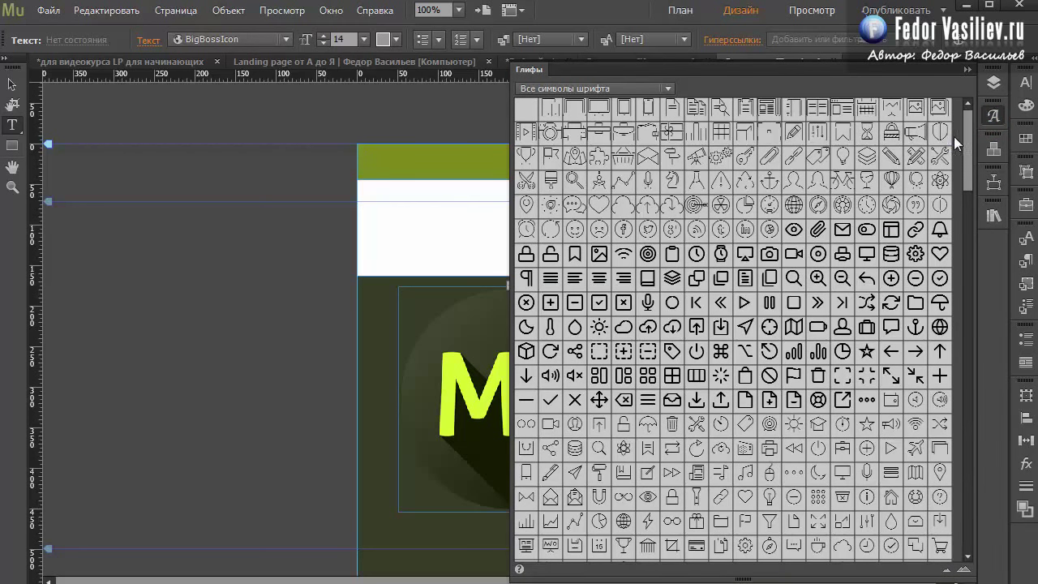
{"action": "left_click_drag", "start_coordinate": [962, 148], "coordinate": [962, 150]}
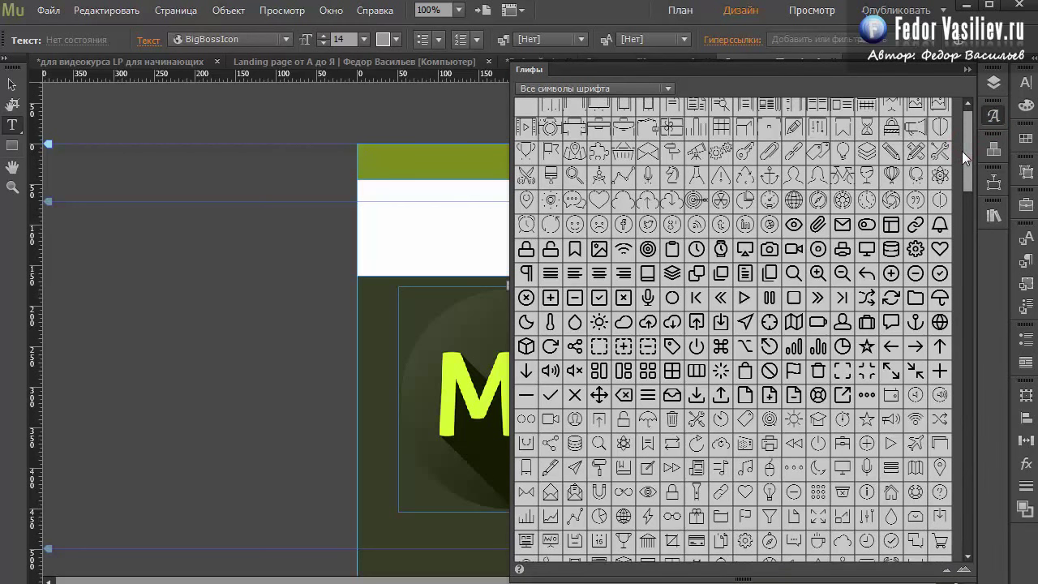
{"action": "scroll", "coordinate": [961, 151], "scroll_direction": "down", "scroll_amount": 1}
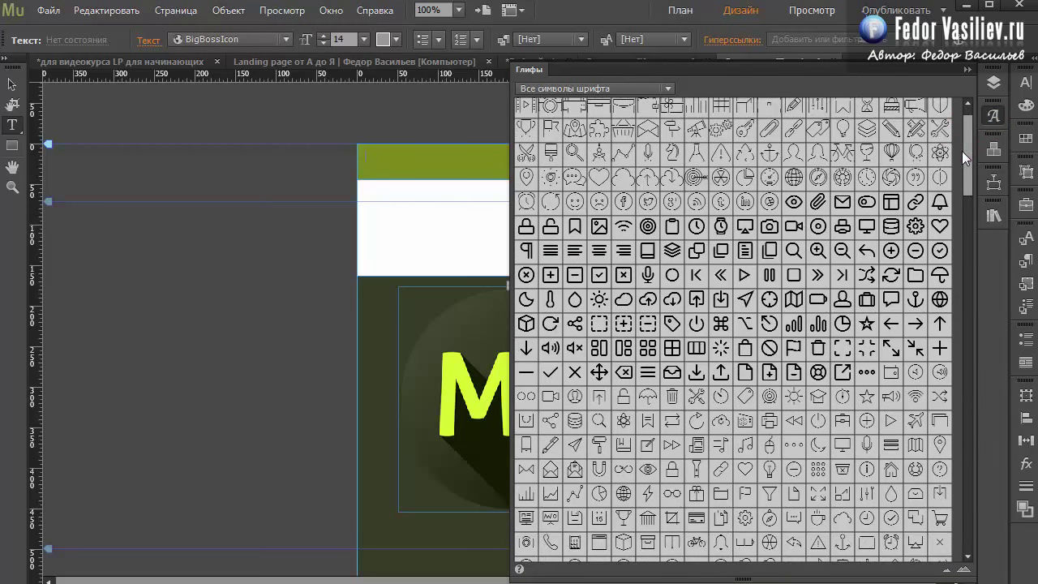
{"action": "double_click", "coordinate": [648, 373]}
{"action": "left_click", "coordinate": [968, 70]}
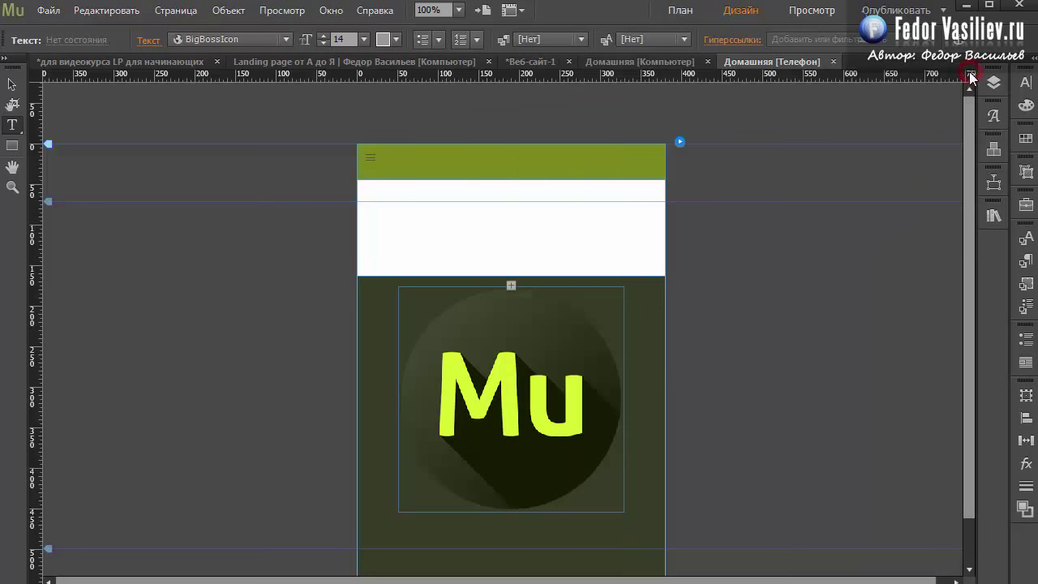
- Set the menu icon's font size to 30 and its colour to white
{"action": "double_click", "coordinate": [372, 157]}
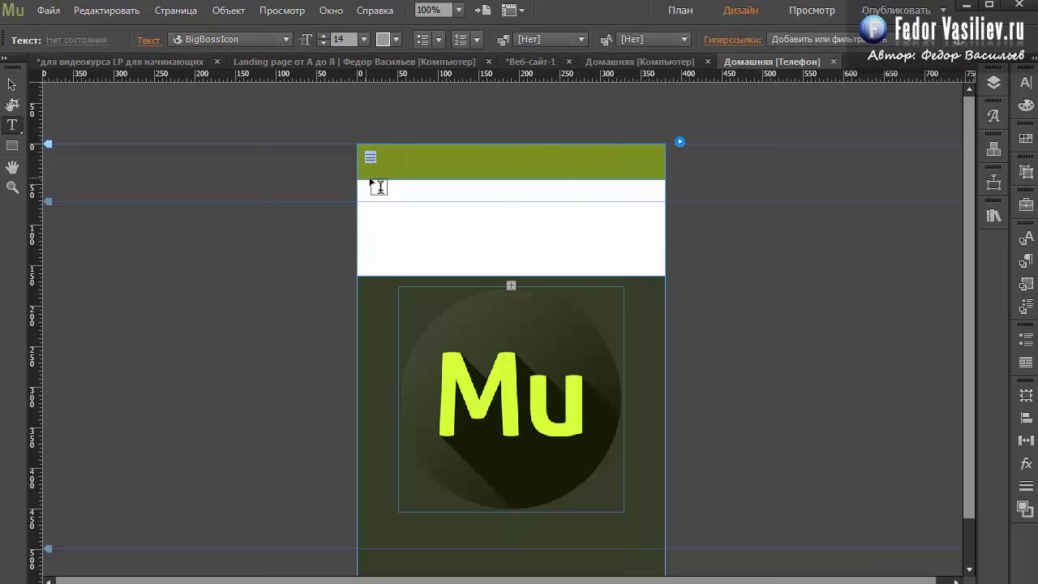
{"action": "left_click", "coordinate": [363, 39]}
{"action": "left_click", "coordinate": [380, 217]}
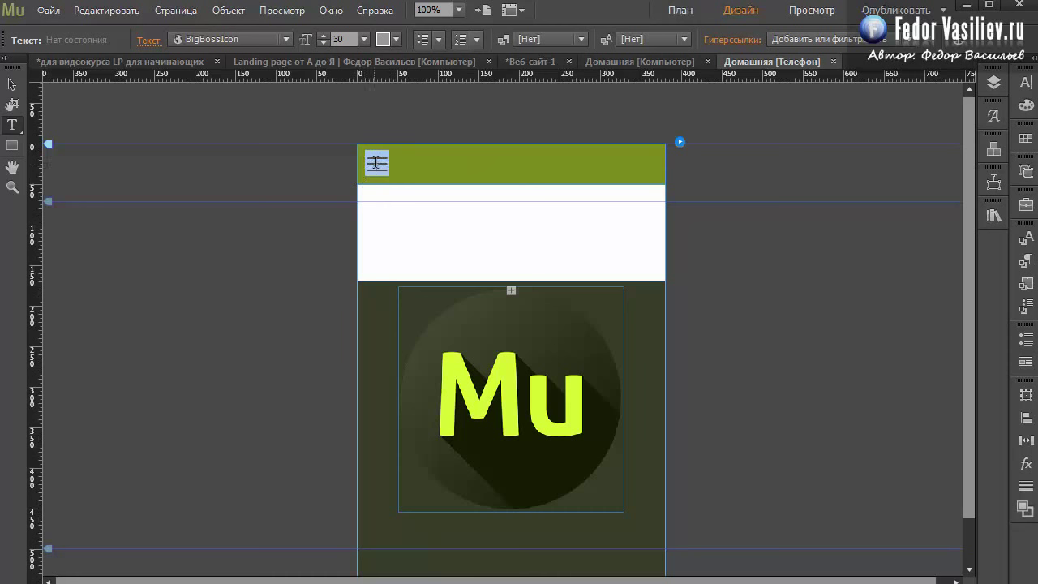
{"action": "left_click", "coordinate": [382, 164]}
{"action": "double_click", "coordinate": [398, 167]}
{"action": "left_click", "coordinate": [385, 39]}
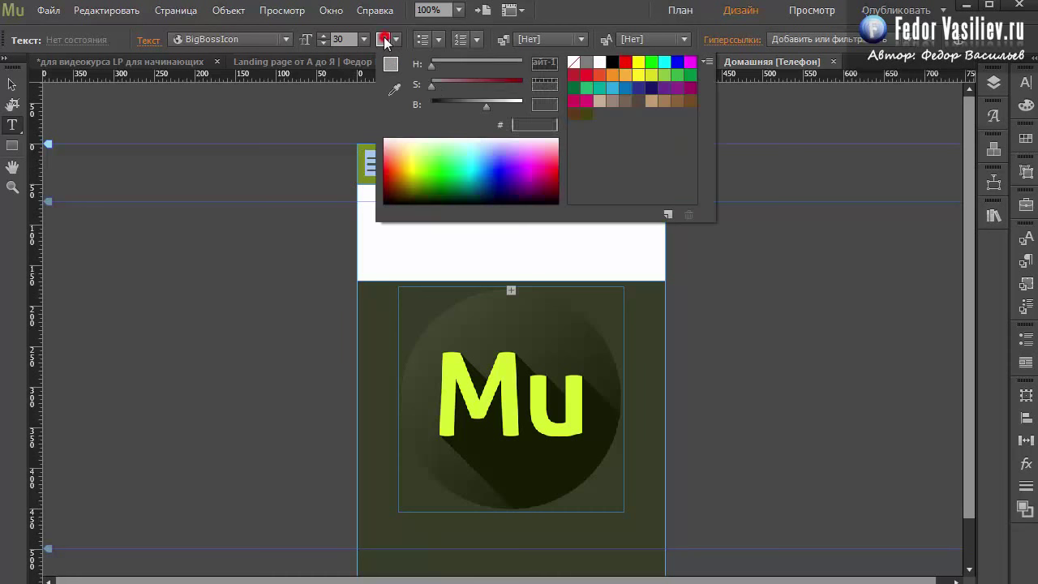
{"action": "left_click", "coordinate": [599, 63]}
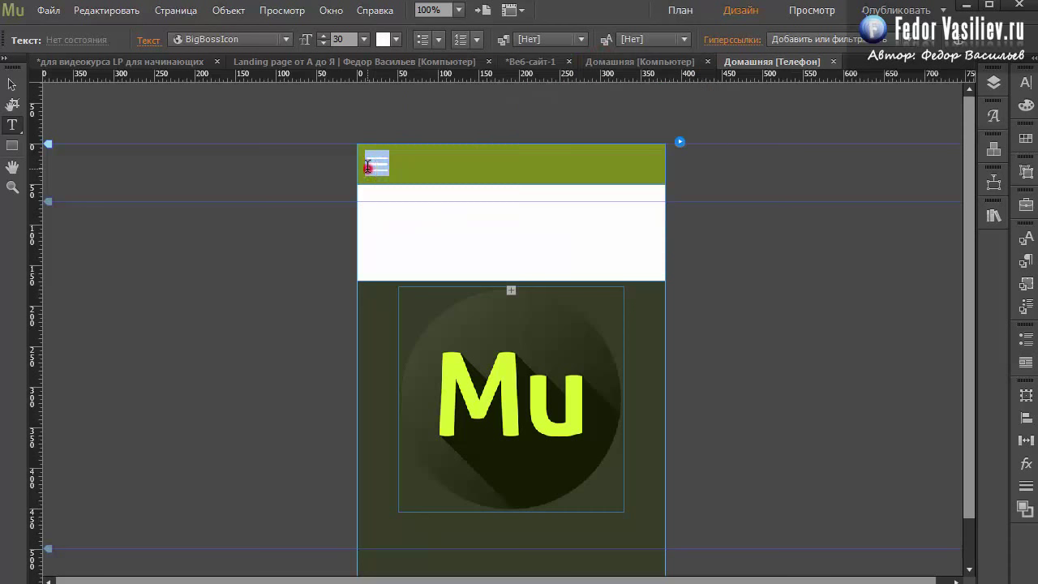
- Right-align the menu icon in the label and give it a right margin of 9
{"action": "left_click", "coordinate": [368, 166]}
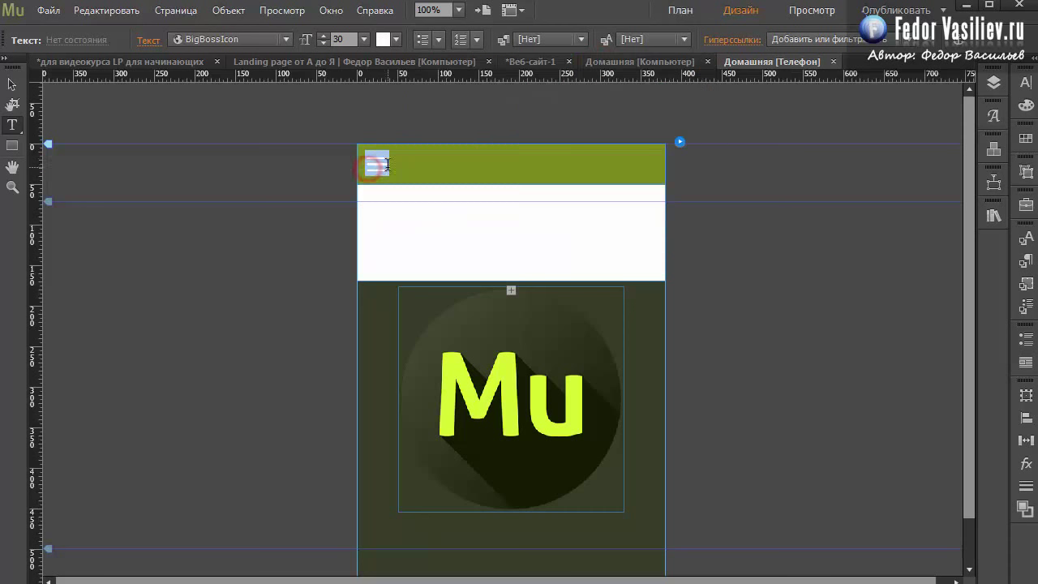
{"action": "left_click", "coordinate": [1023, 84]}
{"action": "left_click", "coordinate": [1023, 83]}
{"action": "left_click", "coordinate": [1023, 83]}
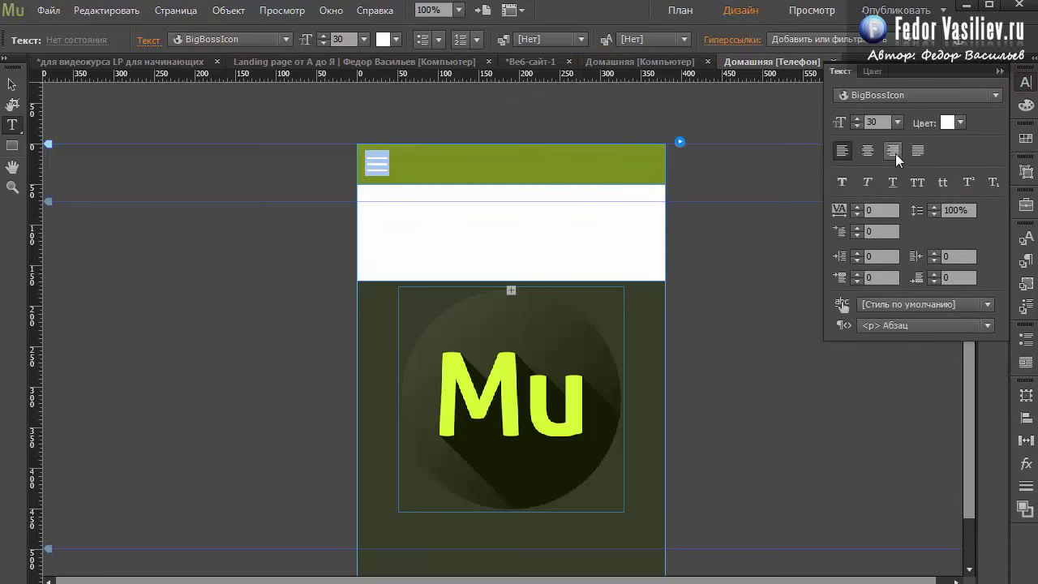
{"action": "left_click", "coordinate": [894, 152]}
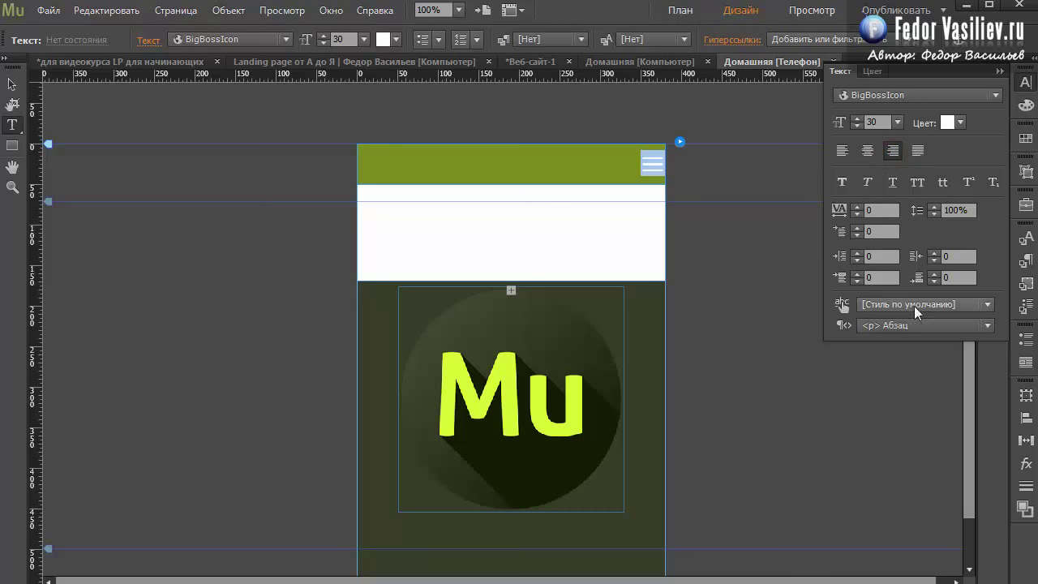
{"action": "left_click", "coordinate": [933, 252]}
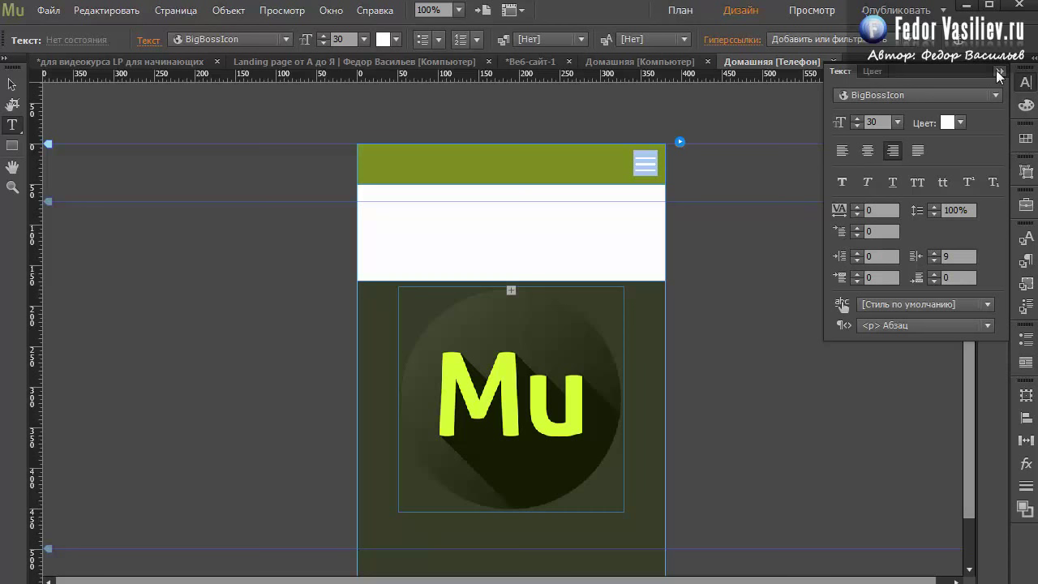
{"action": "left_click", "coordinate": [998, 75]}
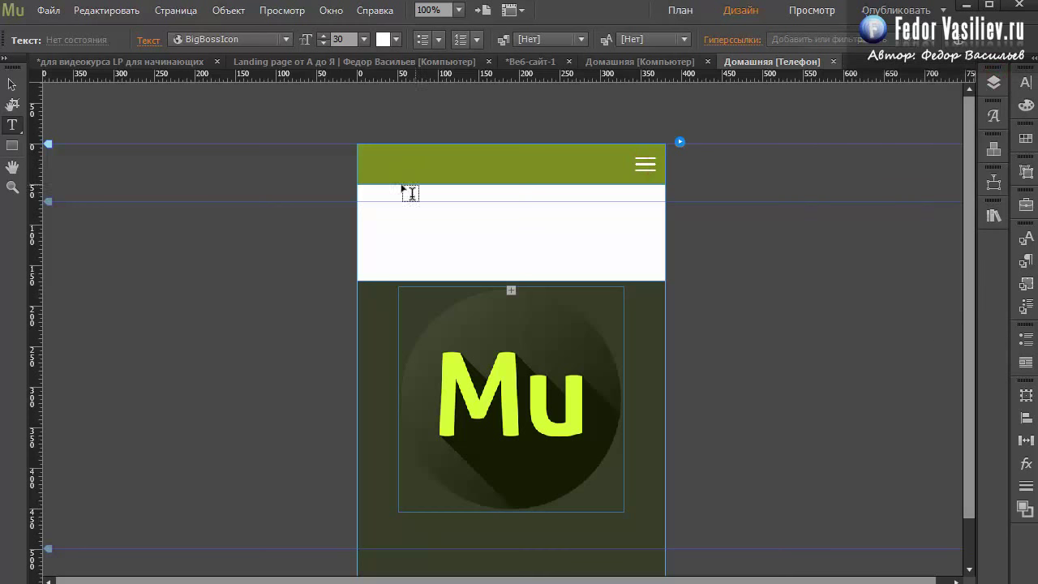
- Adjust the lower edge of the panel's label and move the Mu logo up closer to it
{"action": "key", "text": "Escape"}
{"action": "left_click", "coordinate": [492, 192]}
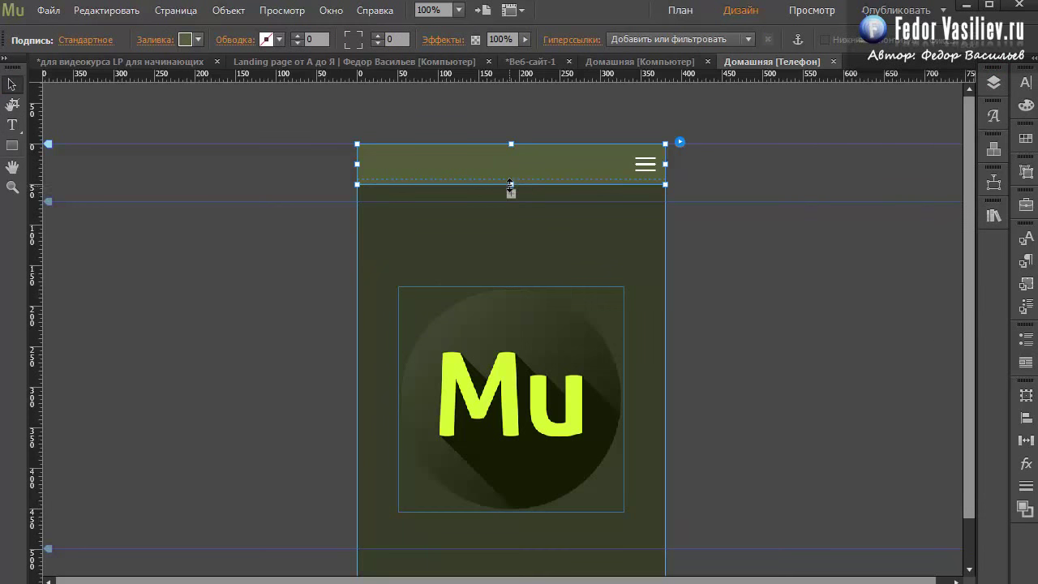
{"action": "left_click_drag", "start_coordinate": [510, 184], "coordinate": [509, 187]}
{"action": "left_click", "coordinate": [496, 318]}
{"action": "left_click_drag", "start_coordinate": [497, 319], "coordinate": [495, 304]}
- Preview the phone page and open and close the sliding panel to test its label states
{"action": "left_click", "coordinate": [831, 14]}
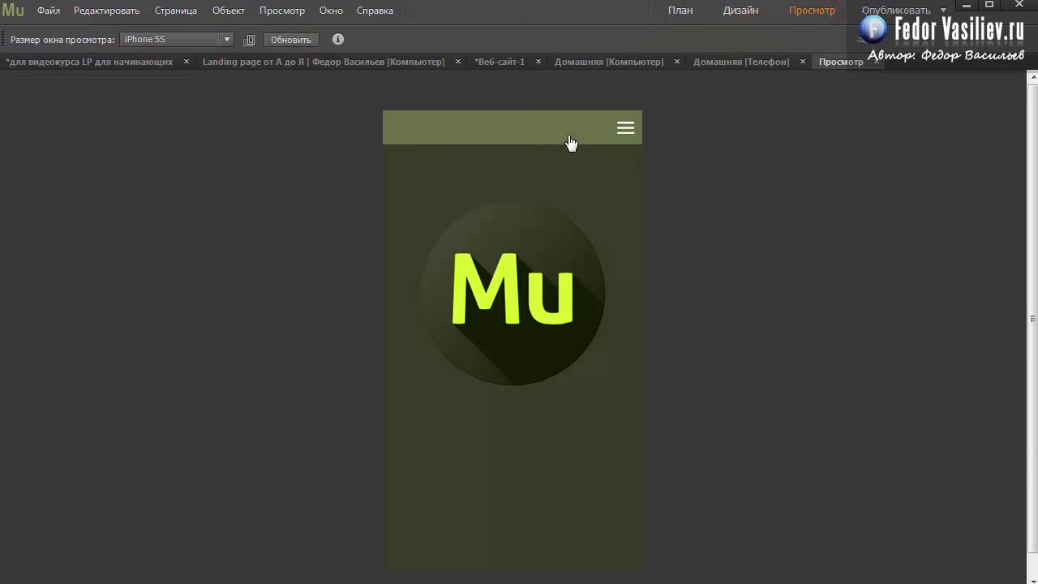
{"action": "left_click", "coordinate": [541, 126]}
{"action": "left_click", "coordinate": [515, 130]}
{"action": "left_click", "coordinate": [440, 140]}
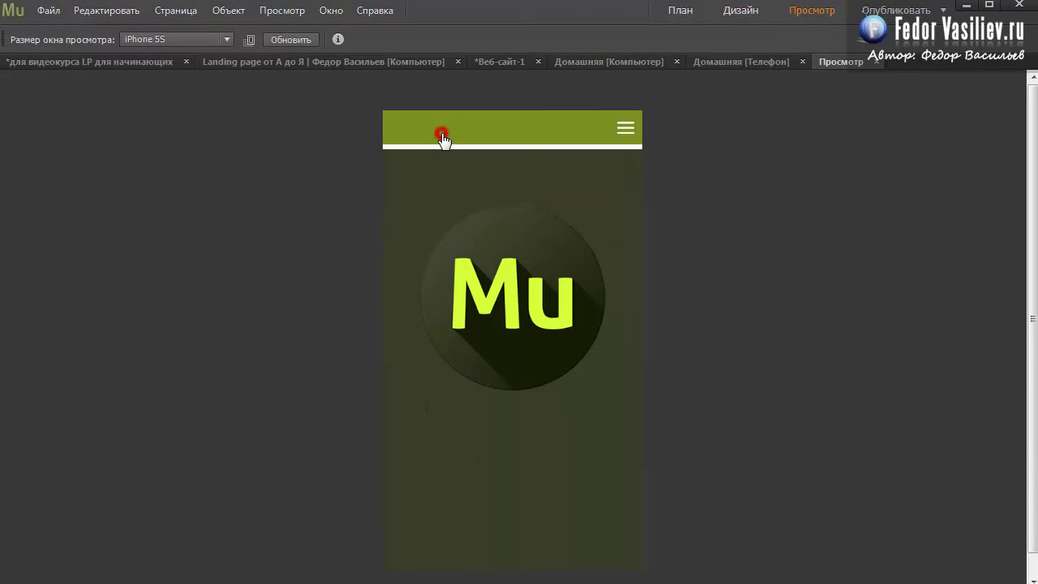
- Open and close the sliding panel in the preview to check how the content below moves, and return to the design view
{"action": "left_click", "coordinate": [483, 114]}
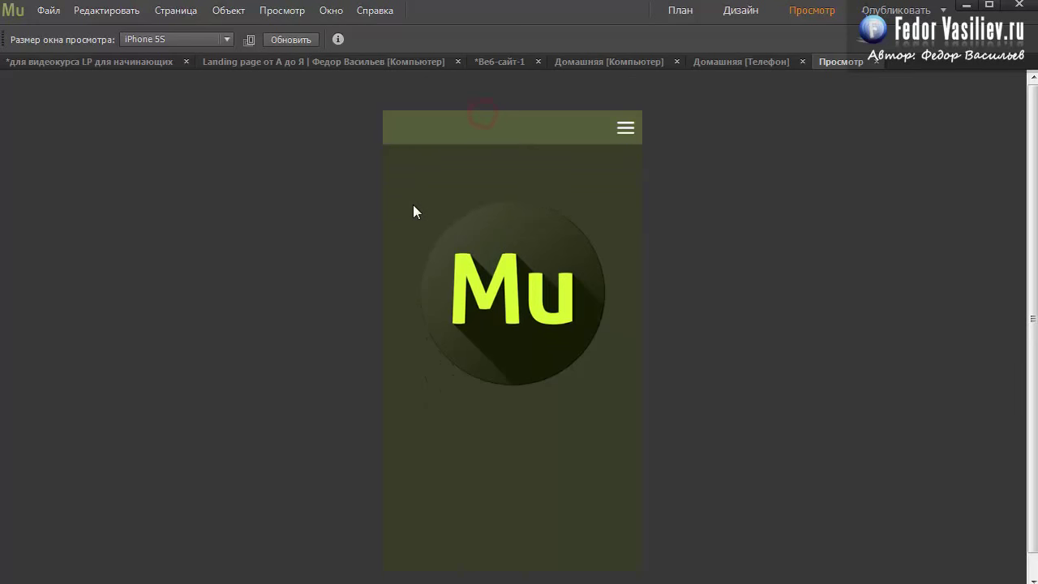
{"action": "left_click", "coordinate": [432, 116]}
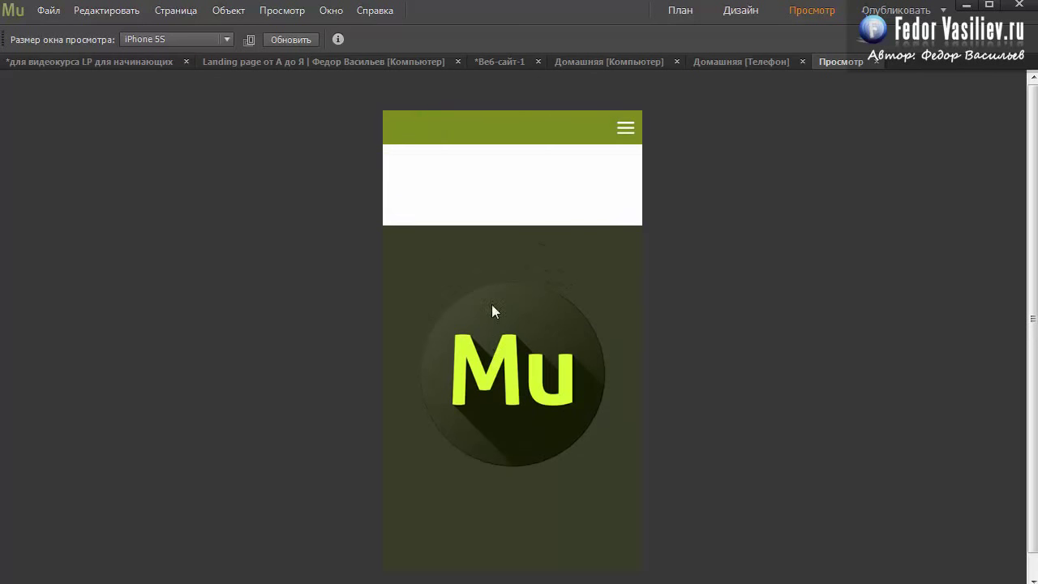
{"action": "left_click", "coordinate": [474, 122]}
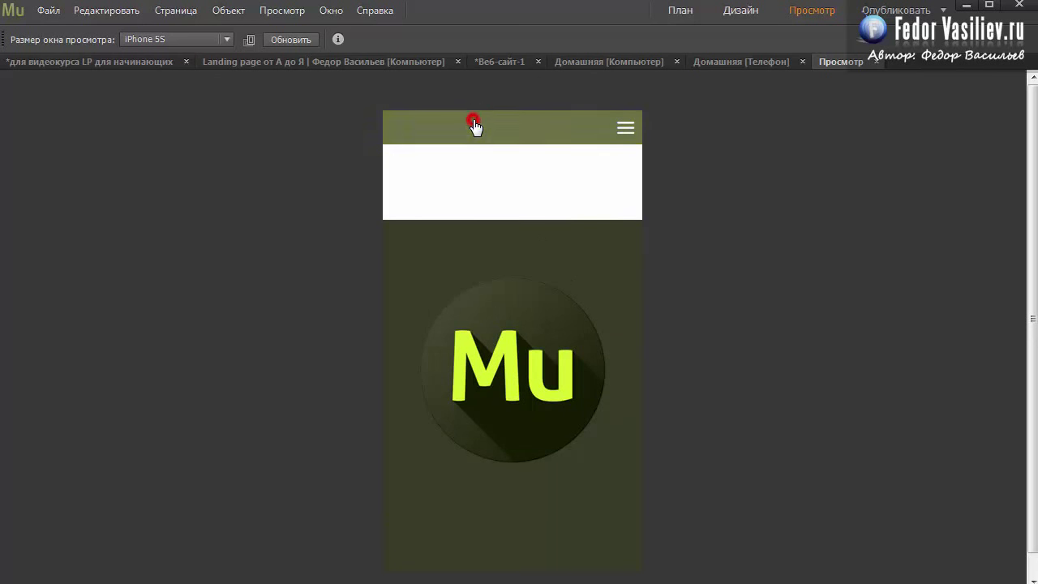
{"action": "left_click", "coordinate": [479, 119]}
{"action": "key", "text": "ctrl+l"}
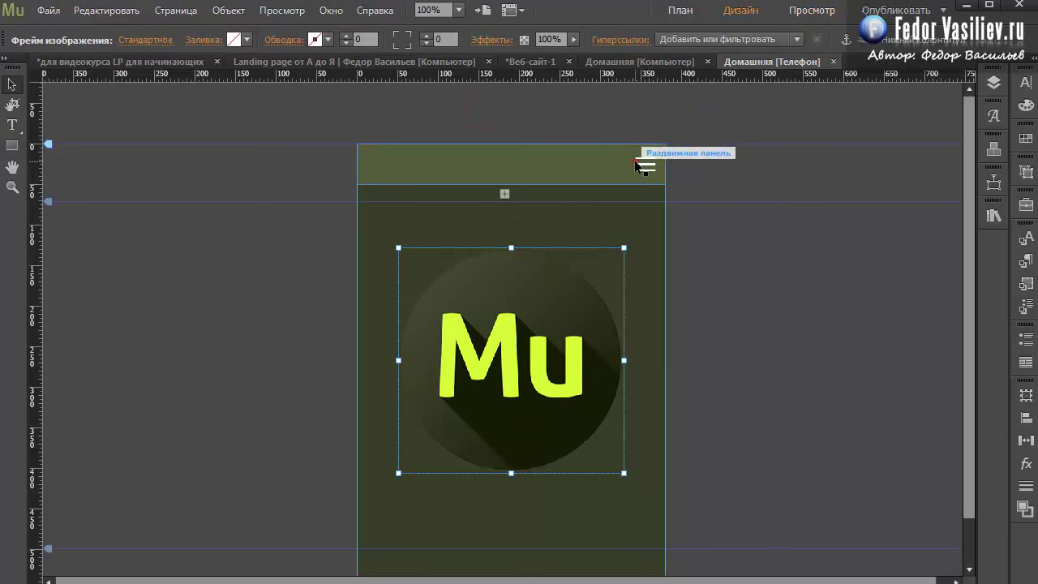
- Set the sliding panel to overlap the elements below it when expanded (Перекрывать элементы ниже)
{"action": "left_click", "coordinate": [636, 162]}
{"action": "left_click", "coordinate": [679, 143]}
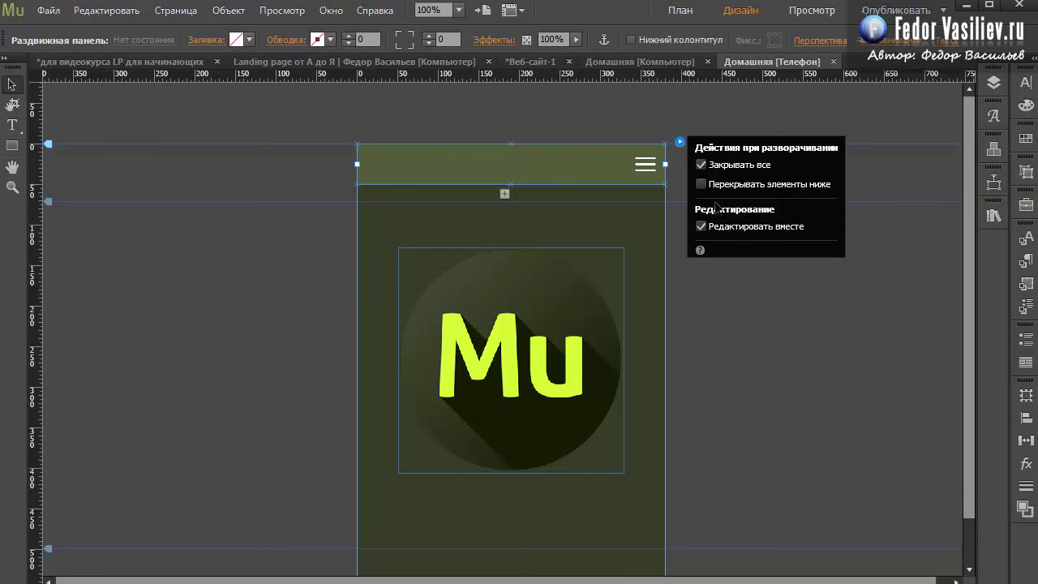
{"action": "left_click", "coordinate": [700, 184]}
{"action": "left_click", "coordinate": [679, 141]}
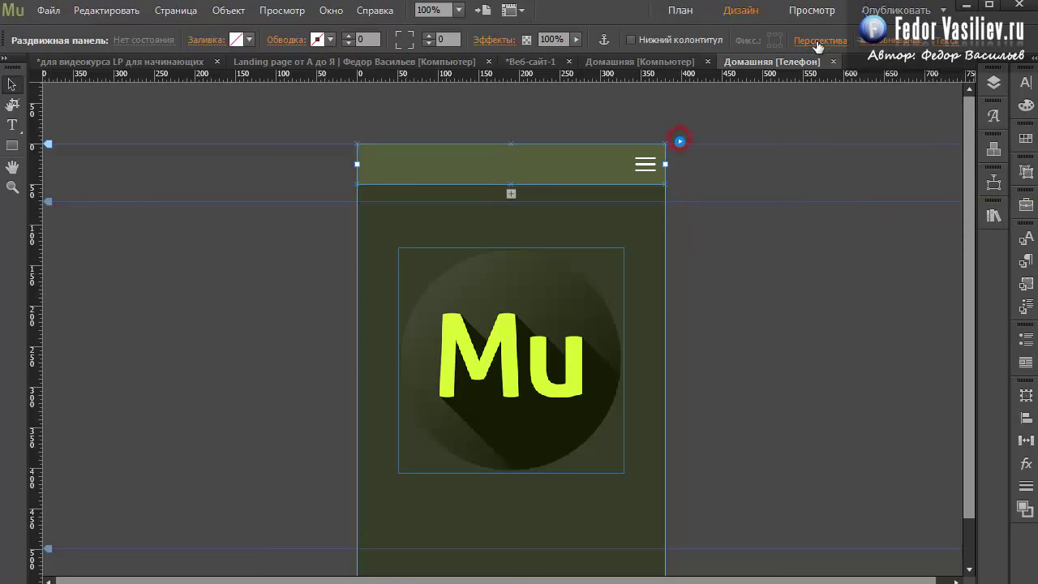
- Preview the phone page, test the panel opening over the Mu logo, and return to the design view
{"action": "left_click", "coordinate": [796, 12]}
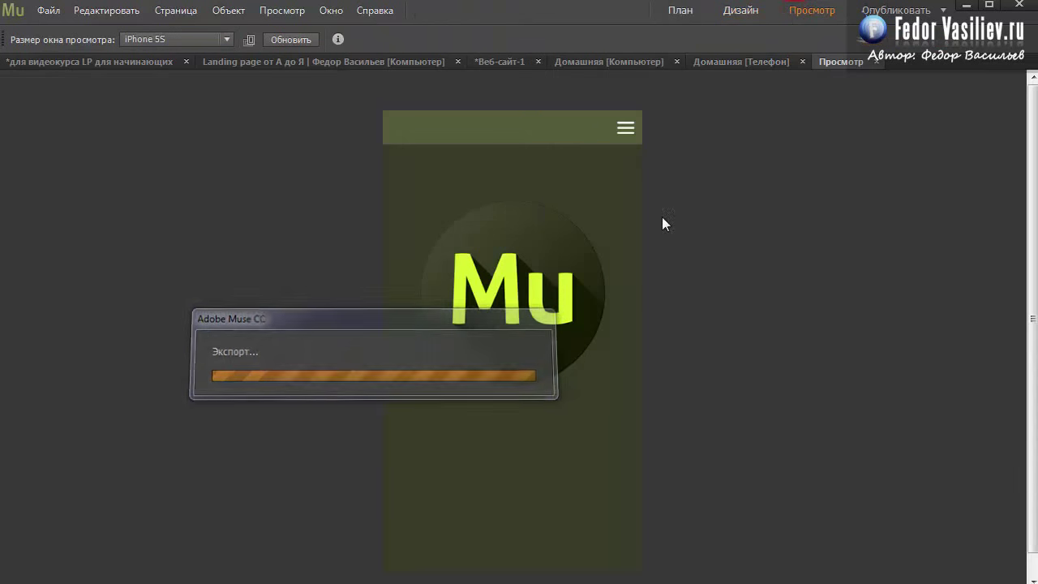
{"action": "left_click", "coordinate": [540, 140]}
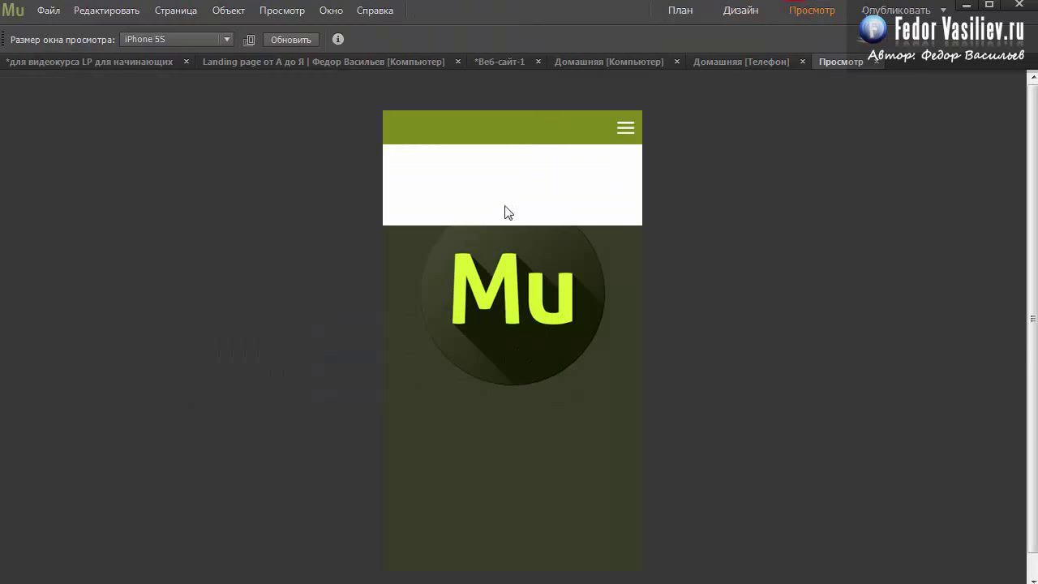
{"action": "left_click", "coordinate": [514, 132]}
{"action": "left_click", "coordinate": [496, 132]}
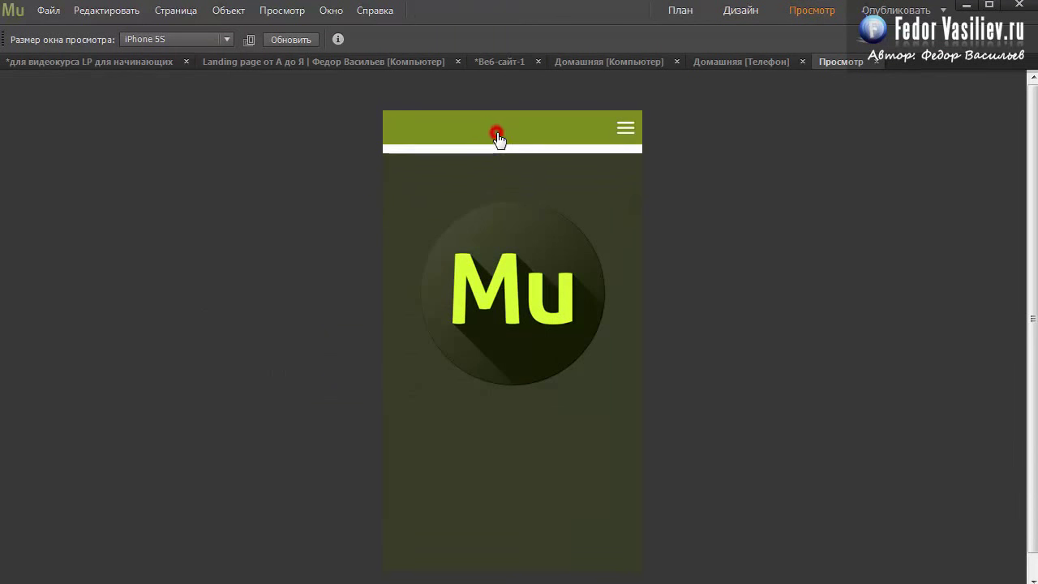
{"action": "key", "text": "ctrl+l"}
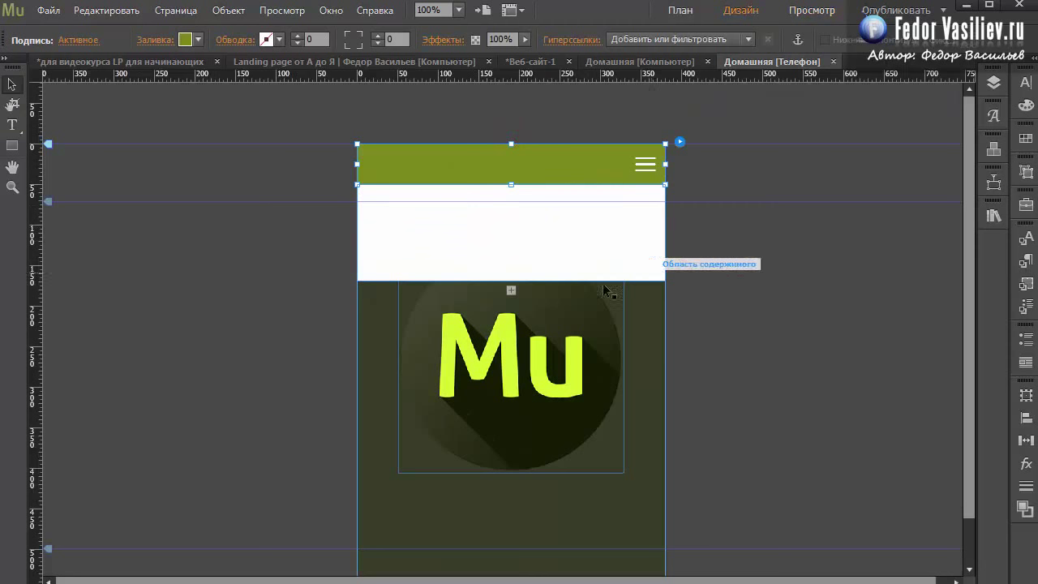
- Select the panel's content area and view the vertical menu (По вертикали) in the widget library
{"action": "left_click", "coordinate": [396, 223]}
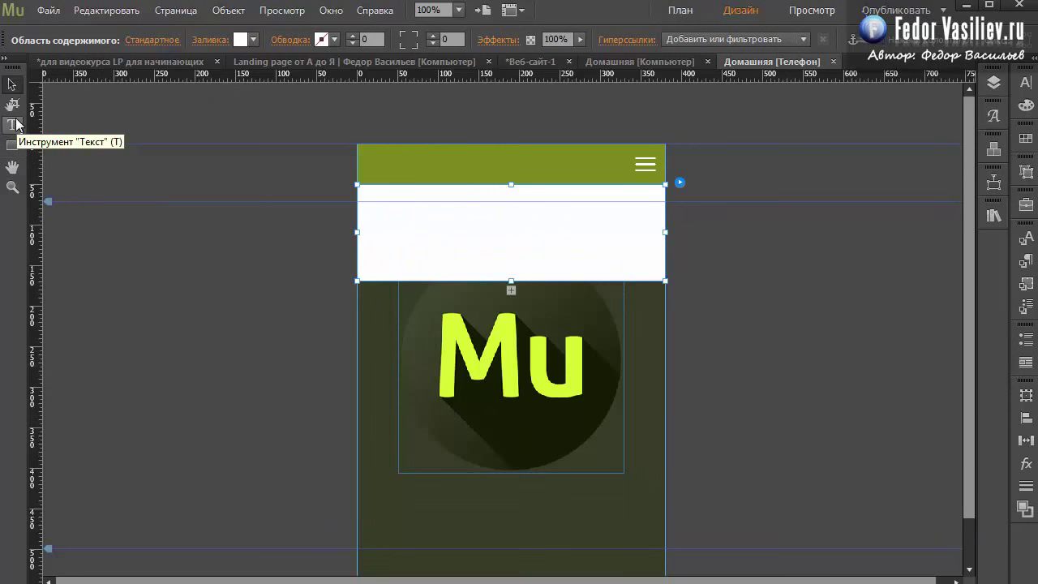
{"action": "left_click", "coordinate": [993, 149]}
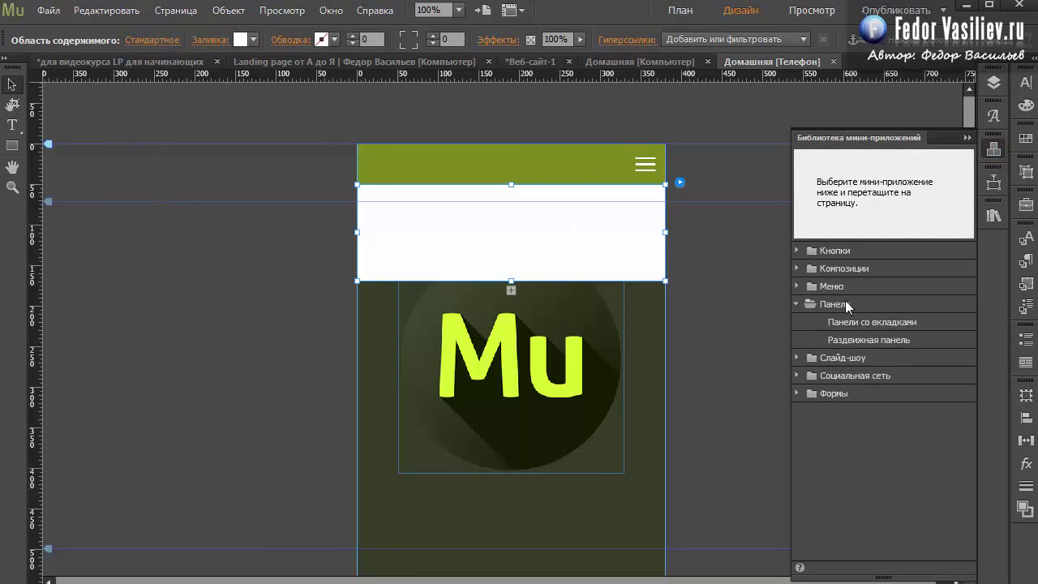
{"action": "left_click", "coordinate": [796, 286]}
{"action": "left_click", "coordinate": [851, 304]}
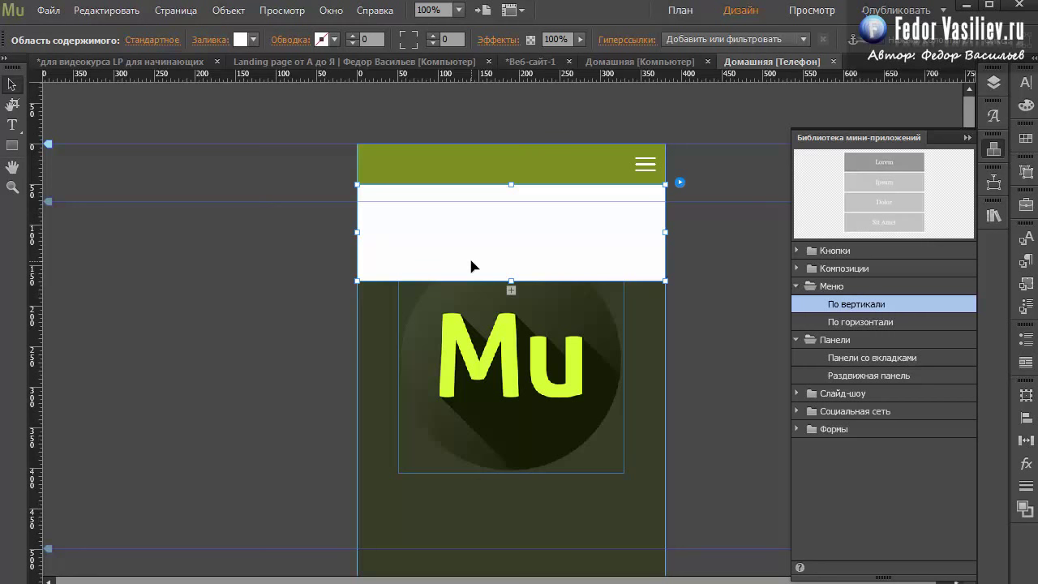
{"action": "left_click", "coordinate": [968, 139]}
- Draw a text frame about 380 px wide and 49 px high over the panel's label and move it down into the content area
{"action": "left_click", "coordinate": [11, 126]}
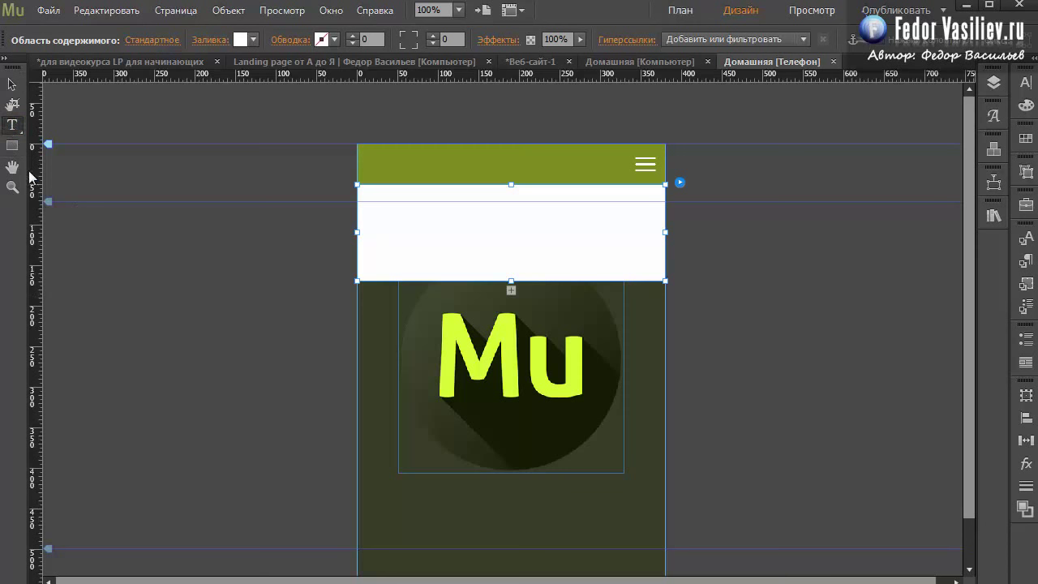
{"action": "left_click", "coordinate": [22, 130]}
{"action": "left_click_drag", "start_coordinate": [359, 146], "coordinate": [665, 185]}
{"action": "left_click", "coordinate": [12, 85]}
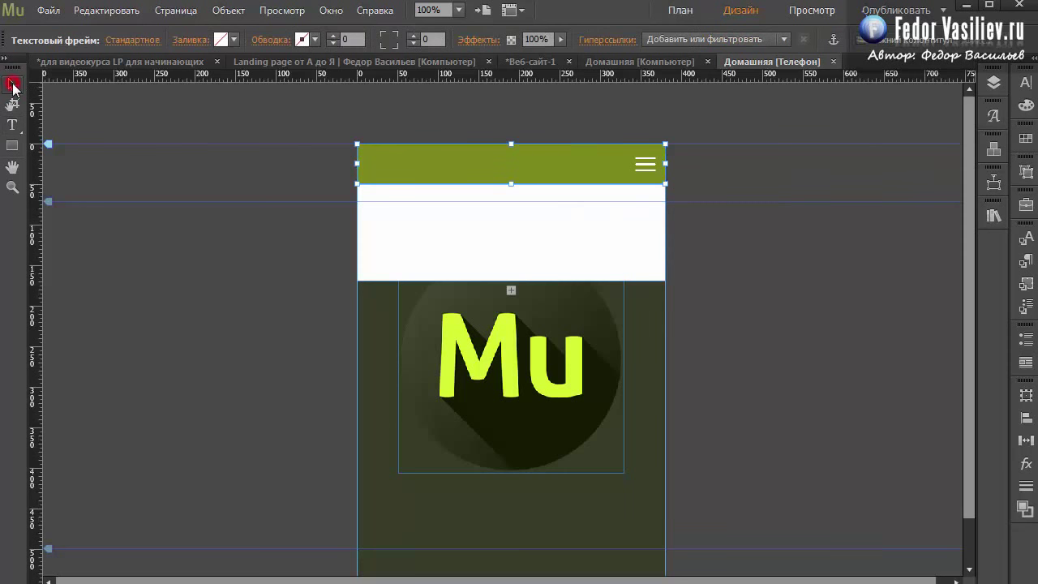
{"action": "left_click_drag", "start_coordinate": [473, 174], "coordinate": [547, 247]}
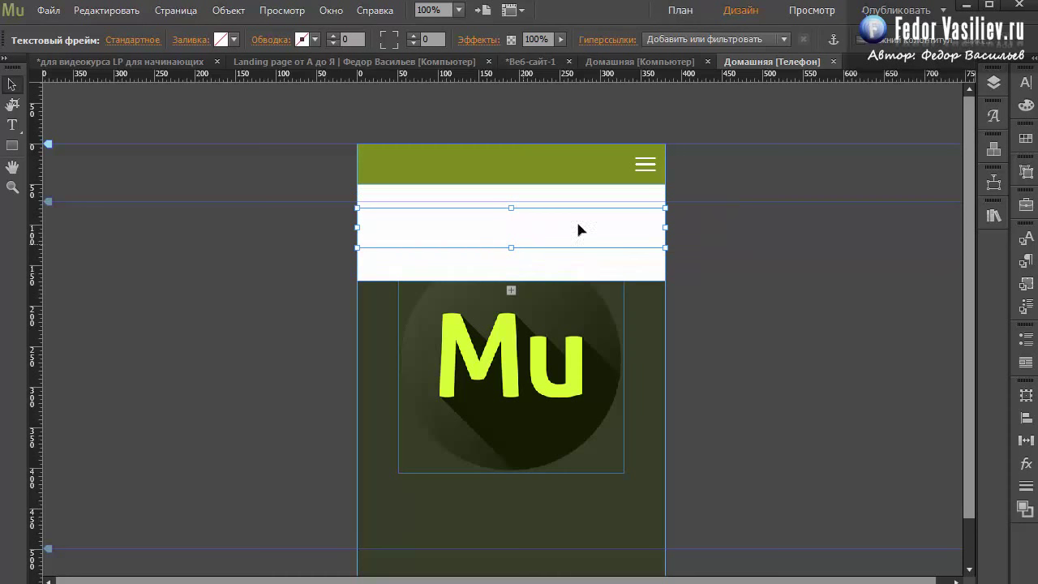
- Narrow the text frame within the content area and realign the panel's right edge with the page edge
{"action": "left_click_drag", "start_coordinate": [359, 227], "coordinate": [384, 230]}
{"action": "left_click", "coordinate": [422, 230]}
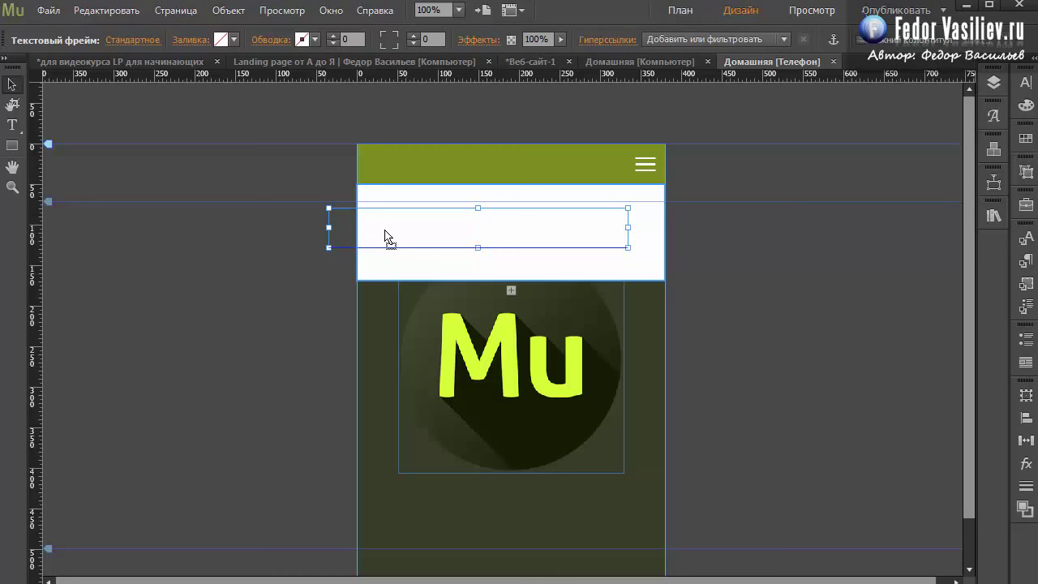
{"action": "left_click_drag", "start_coordinate": [386, 236], "coordinate": [407, 234]}
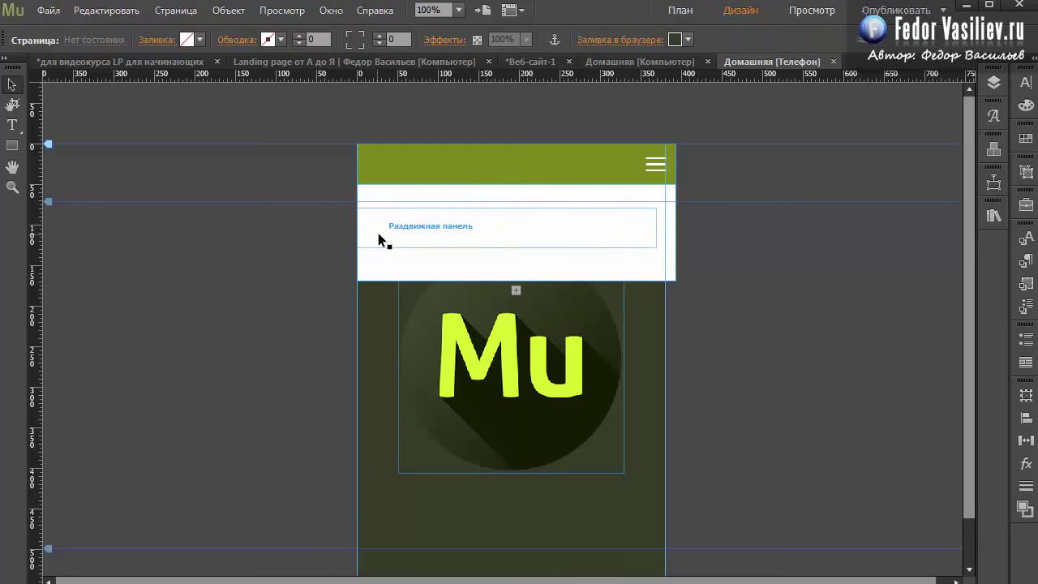
{"action": "left_click", "coordinate": [419, 233]}
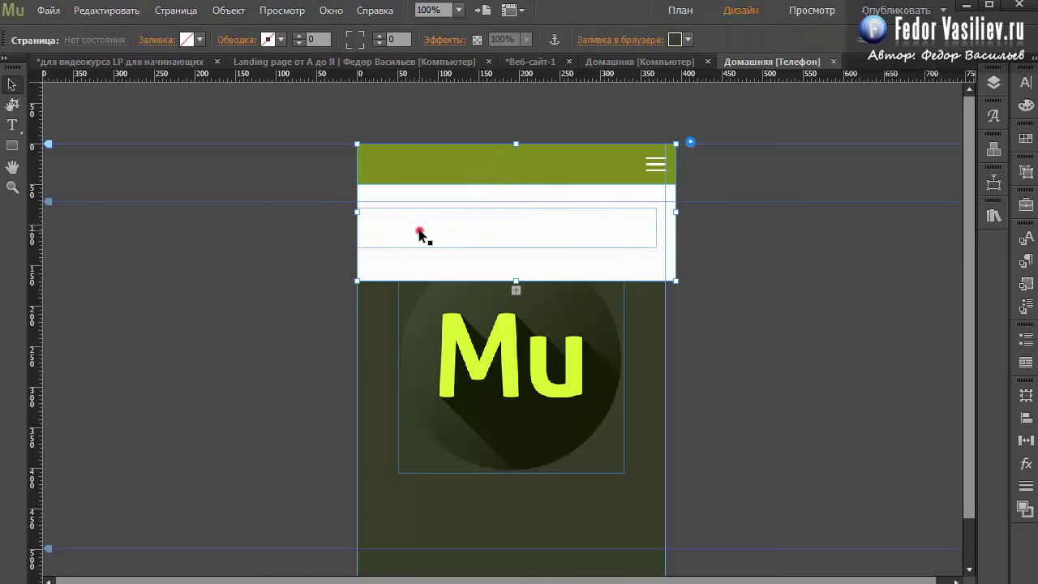
{"action": "left_click", "coordinate": [485, 225]}
{"action": "left_click", "coordinate": [596, 238]}
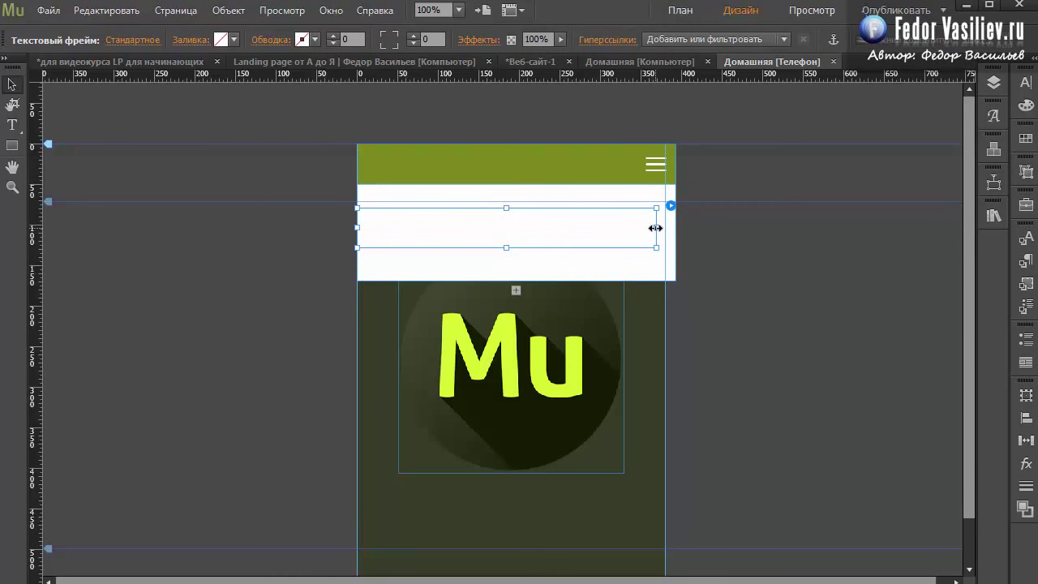
{"action": "left_click_drag", "start_coordinate": [655, 228], "coordinate": [590, 235]}
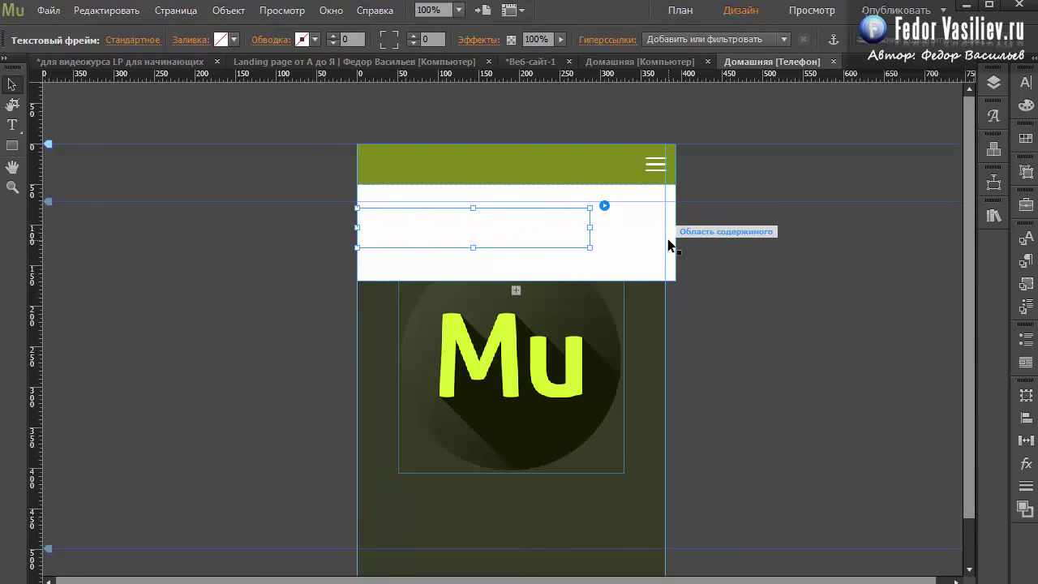
{"action": "left_click", "coordinate": [669, 238]}
{"action": "left_click_drag", "start_coordinate": [672, 234], "coordinate": [665, 233]}
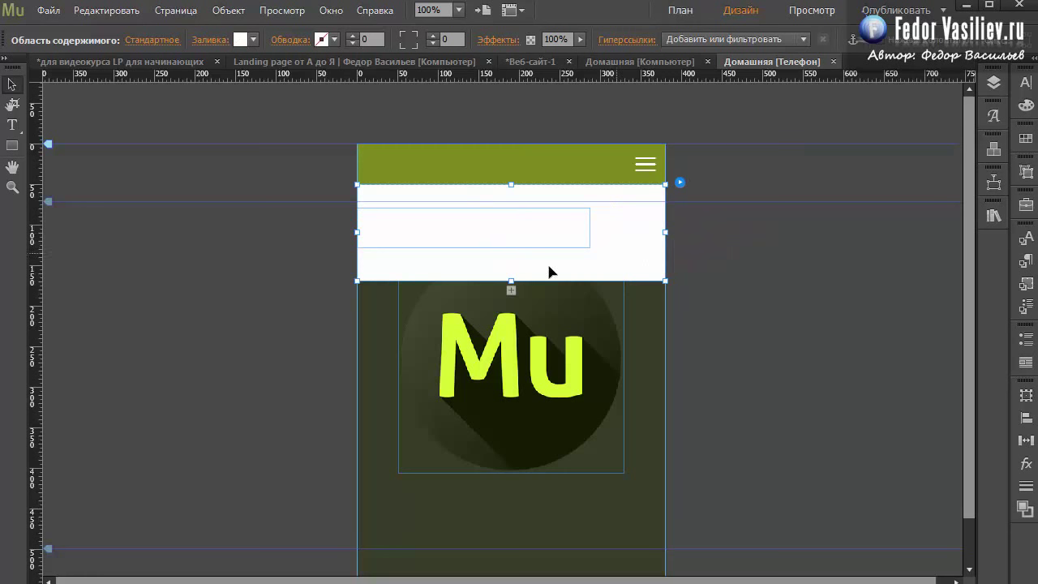
- Move the text frame up to just below the label and widen it to the full 380 px
{"action": "left_click", "coordinate": [521, 236]}
{"action": "left_click_drag", "start_coordinate": [446, 232], "coordinate": [523, 221]}
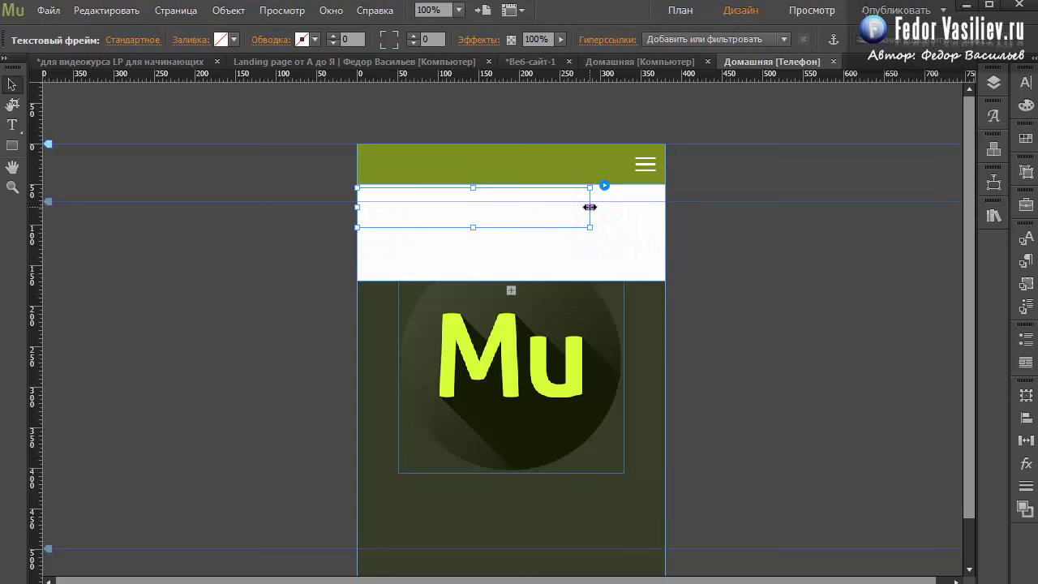
{"action": "left_click_drag", "start_coordinate": [589, 207], "coordinate": [664, 212]}
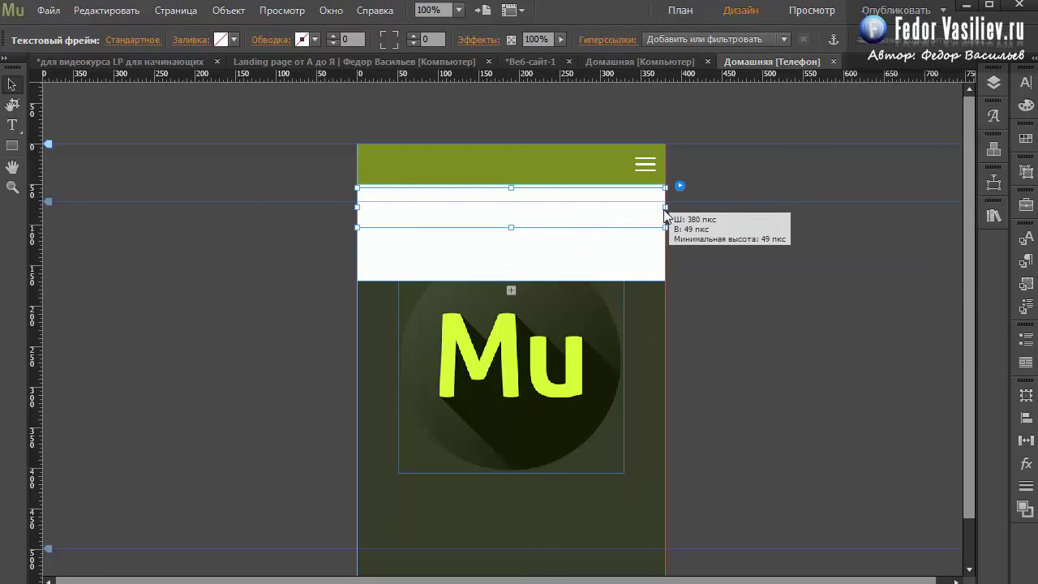
{"action": "left_click_drag", "start_coordinate": [665, 212], "coordinate": [664, 213]}
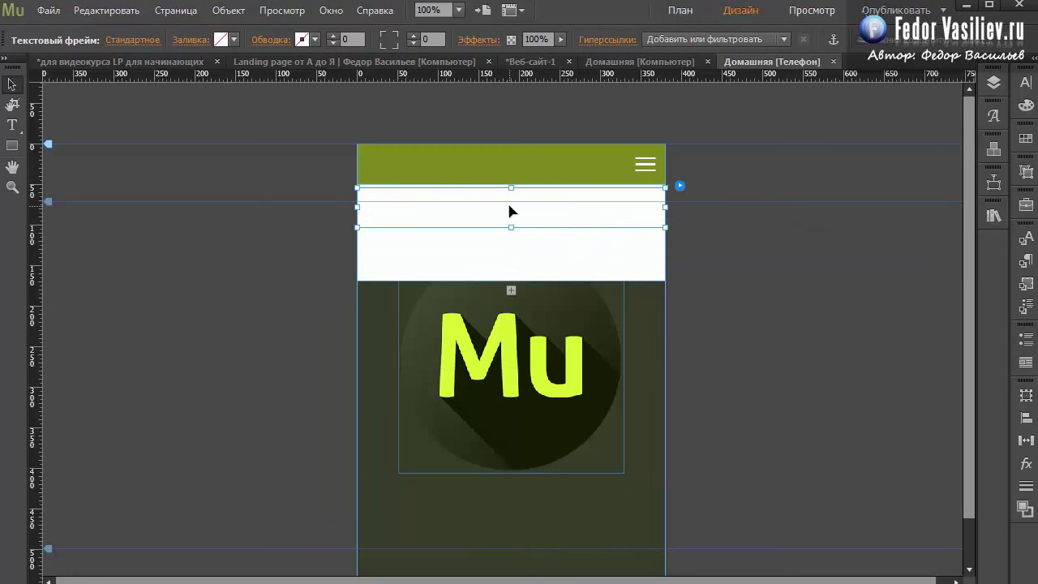
{"action": "key", "text": "Up"}
{"action": "key", "text": "Up"}
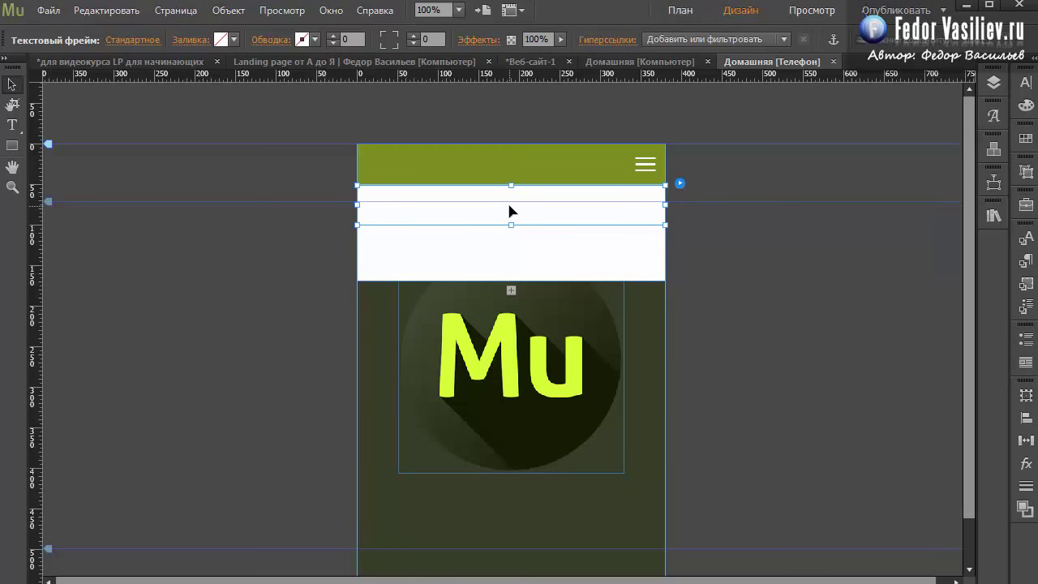
{"action": "key", "text": "Down"}
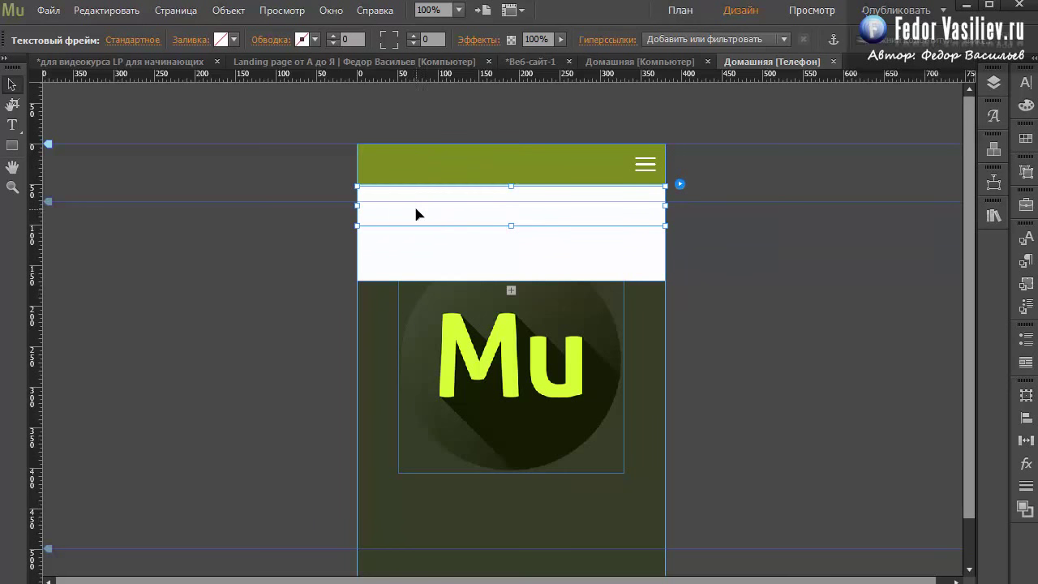
- Fill the text frame with the label's green (#7B8A1C), sampled from the label
{"action": "left_click", "coordinate": [177, 40]}
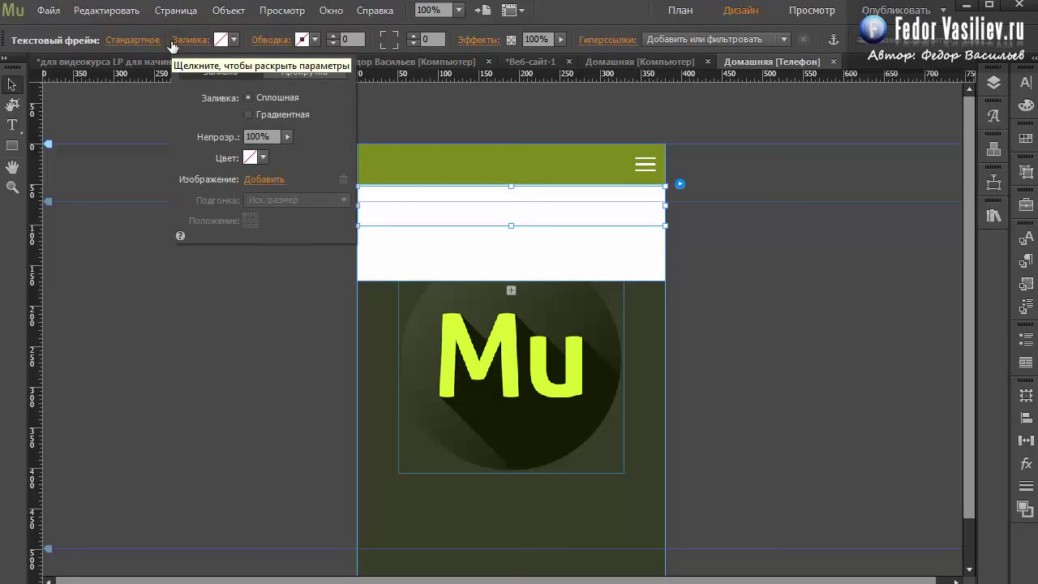
{"action": "left_click", "coordinate": [249, 157]}
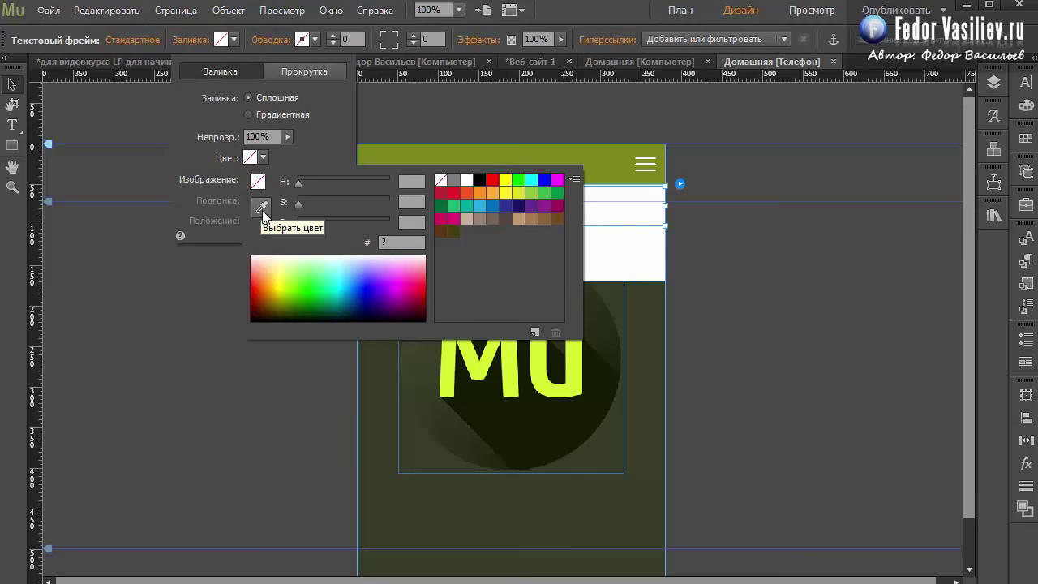
{"action": "left_click", "coordinate": [261, 208]}
{"action": "left_click", "coordinate": [375, 159]}
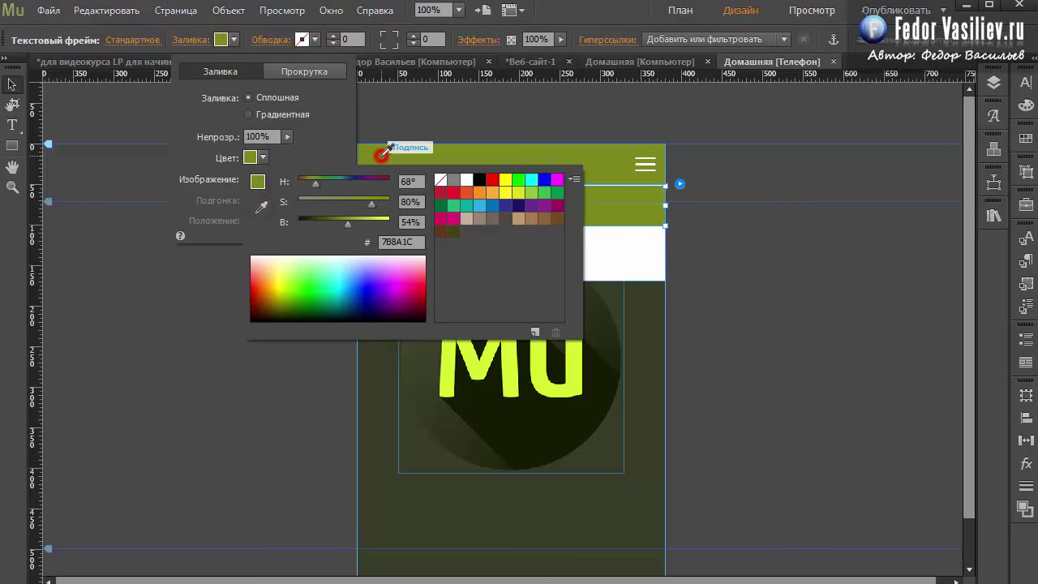
{"action": "left_click", "coordinate": [614, 213]}
- Lighten the text frame's fill for the rollover state (Курсор над кнопкой) to 66% brightness, #96A822
{"action": "left_click", "coordinate": [132, 40]}
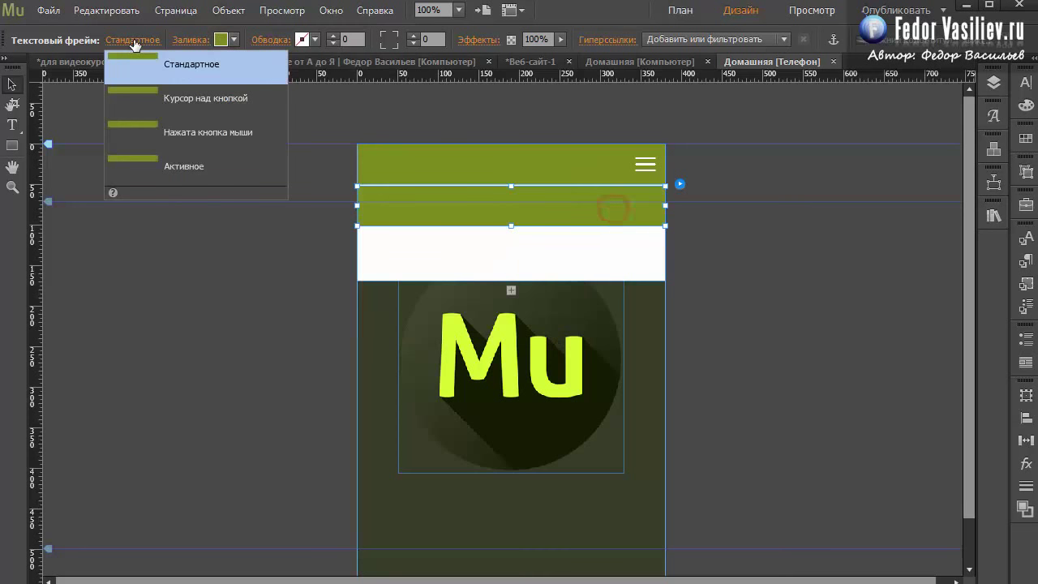
{"action": "left_click", "coordinate": [185, 110]}
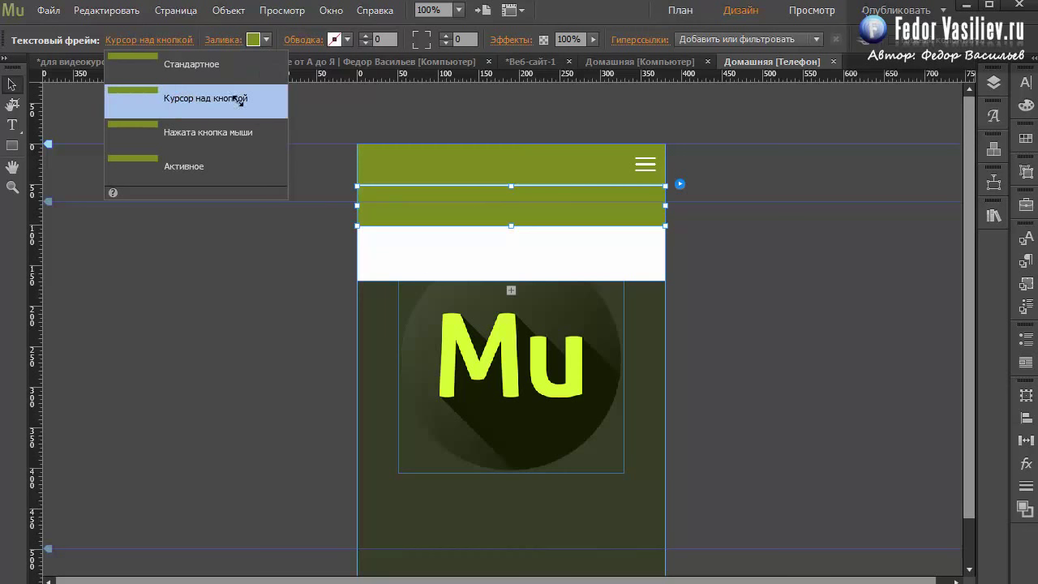
{"action": "left_click", "coordinate": [253, 39]}
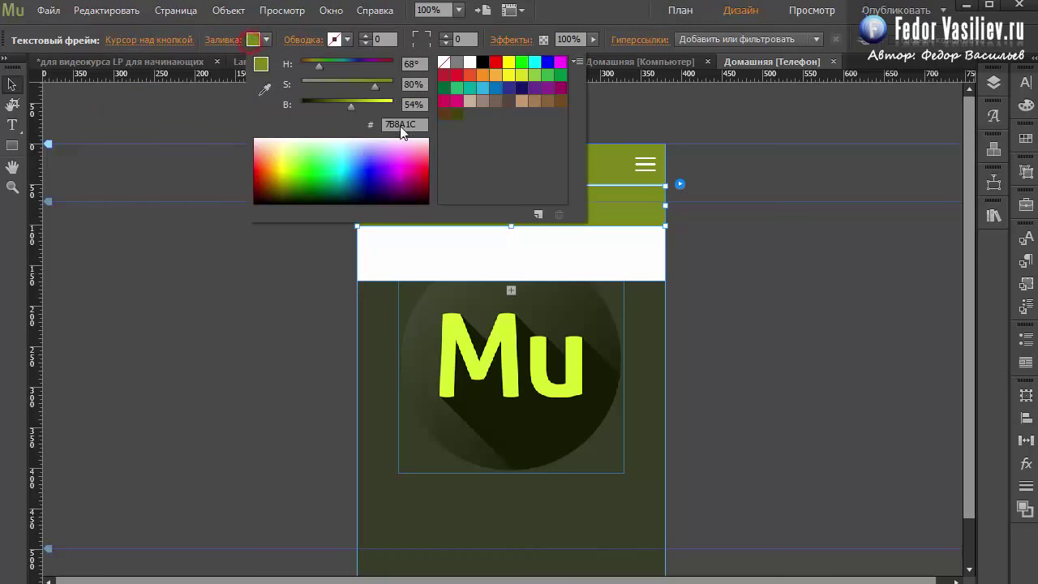
{"action": "left_click_drag", "start_coordinate": [354, 106], "coordinate": [362, 107]}
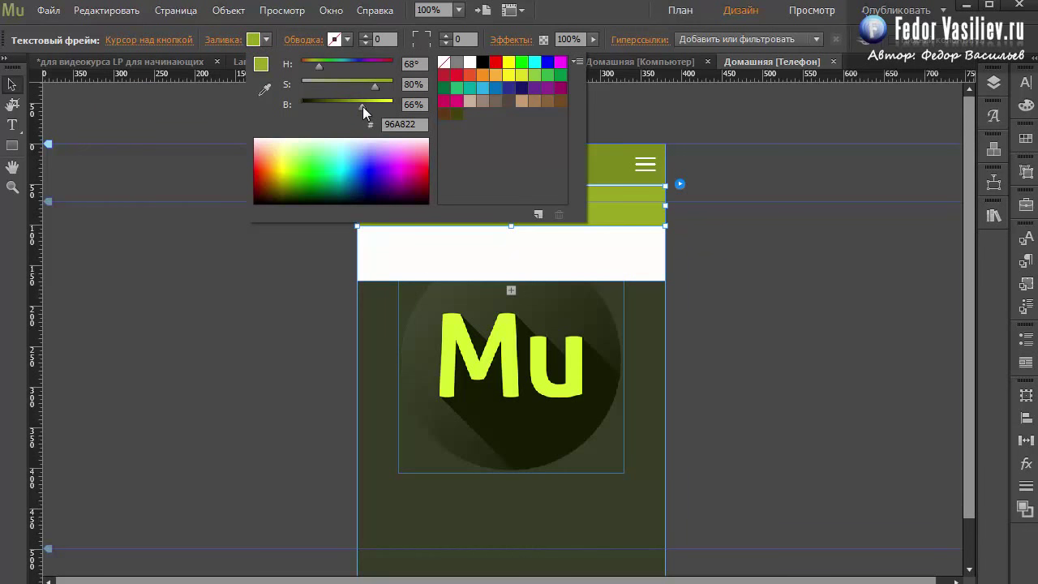
{"action": "left_click", "coordinate": [612, 146]}
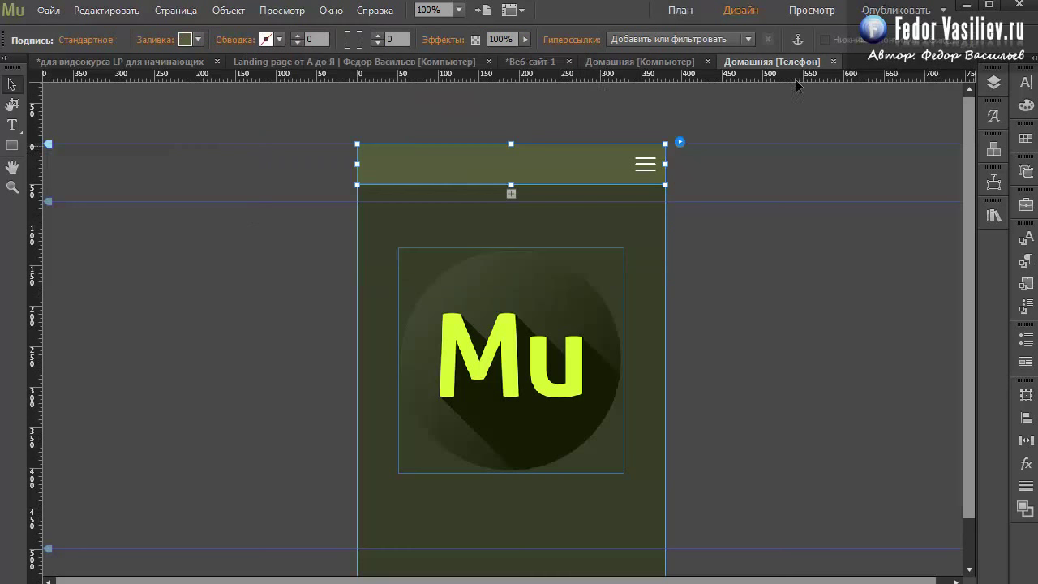
- Preview the phone page, test the menu panel and the text frame's rollover fill, and close the preview
{"action": "left_click", "coordinate": [808, 11]}
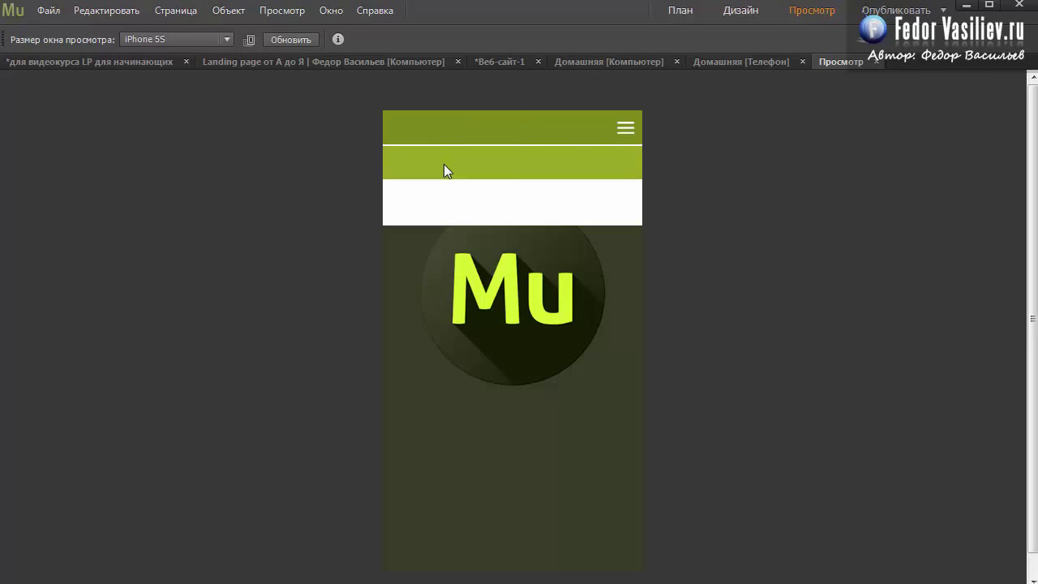
{"action": "left_click", "coordinate": [445, 130]}
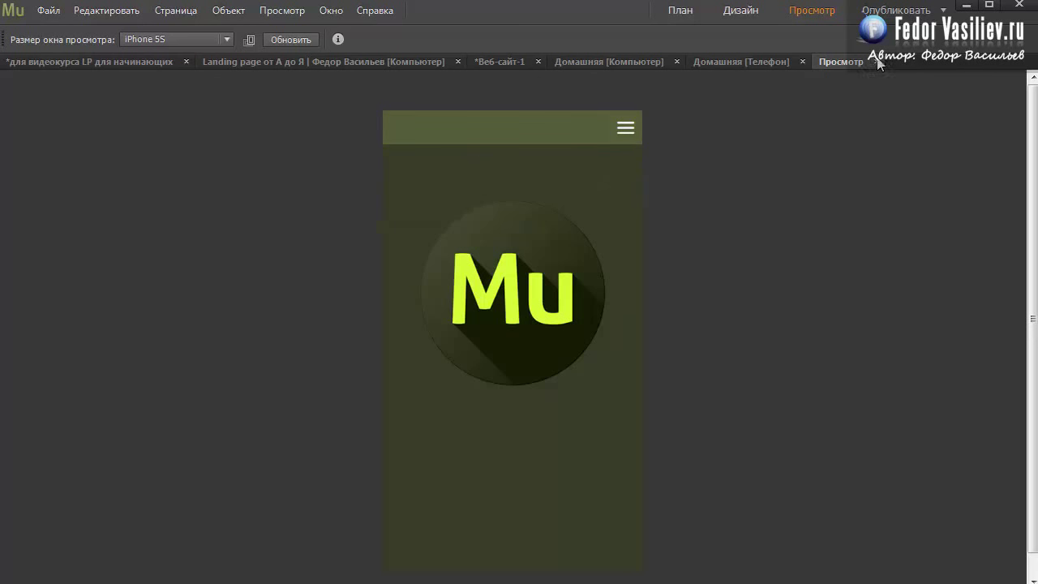
{"action": "left_click", "coordinate": [876, 61]}
- Expand the menu panel and enter the text "страница1" in the green text frame below the label
{"action": "left_click", "coordinate": [538, 166]}
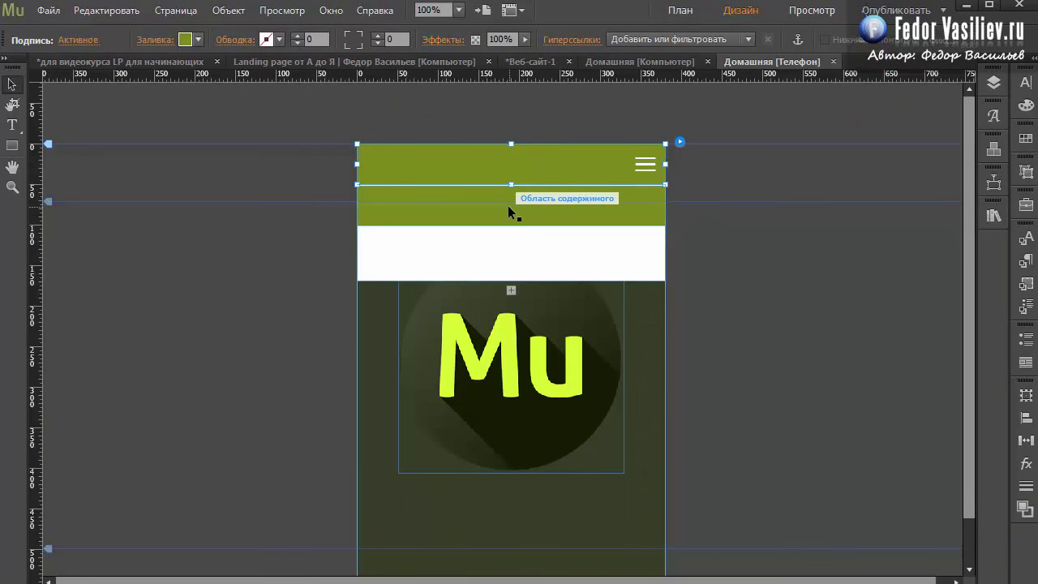
{"action": "left_click", "coordinate": [509, 206]}
{"action": "left_click", "coordinate": [508, 208]}
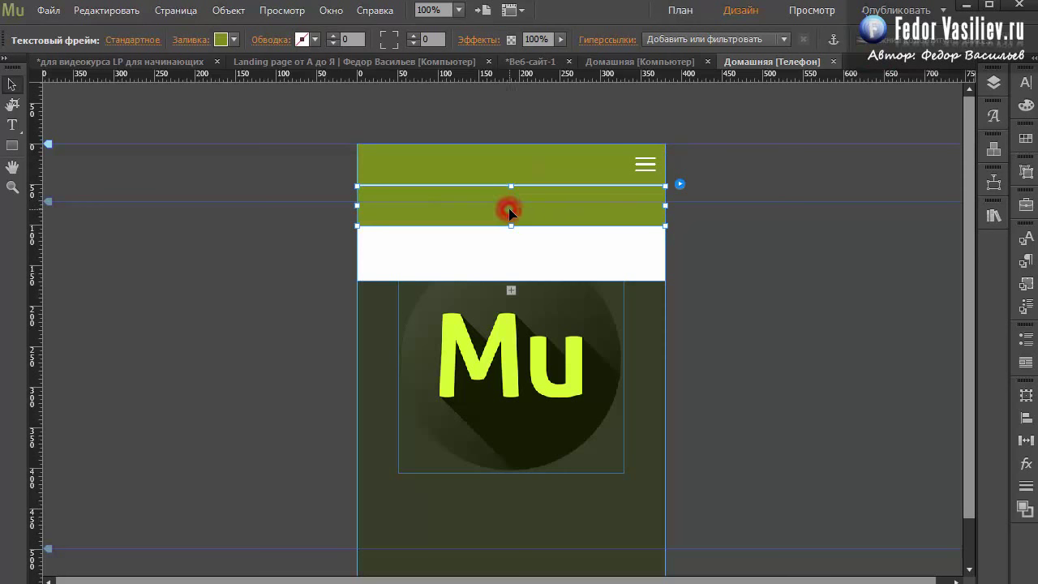
{"action": "left_click", "coordinate": [414, 204]}
{"action": "key", "text": "t"}
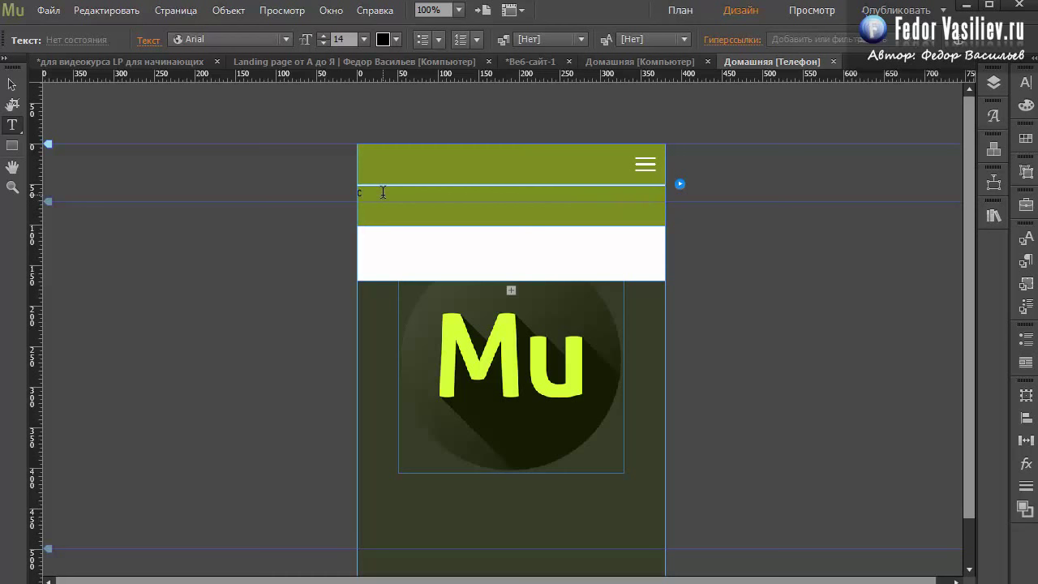
{"action": "type", "text": "страница1"}
- Centre the "страница1" text and set its font size to 24
{"action": "left_click_drag", "start_coordinate": [424, 194], "coordinate": [359, 203]}
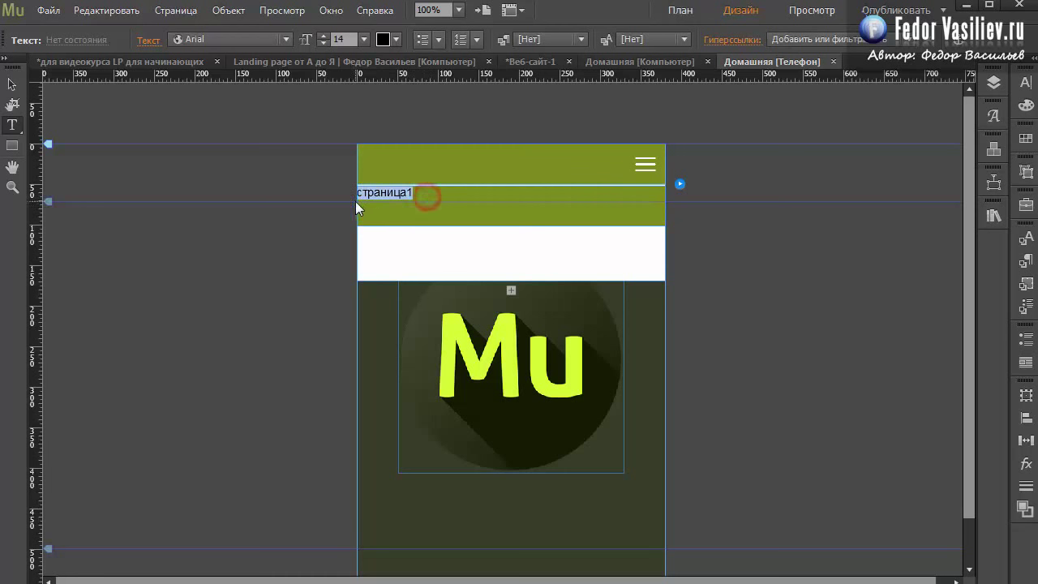
{"action": "left_click", "coordinate": [1025, 82]}
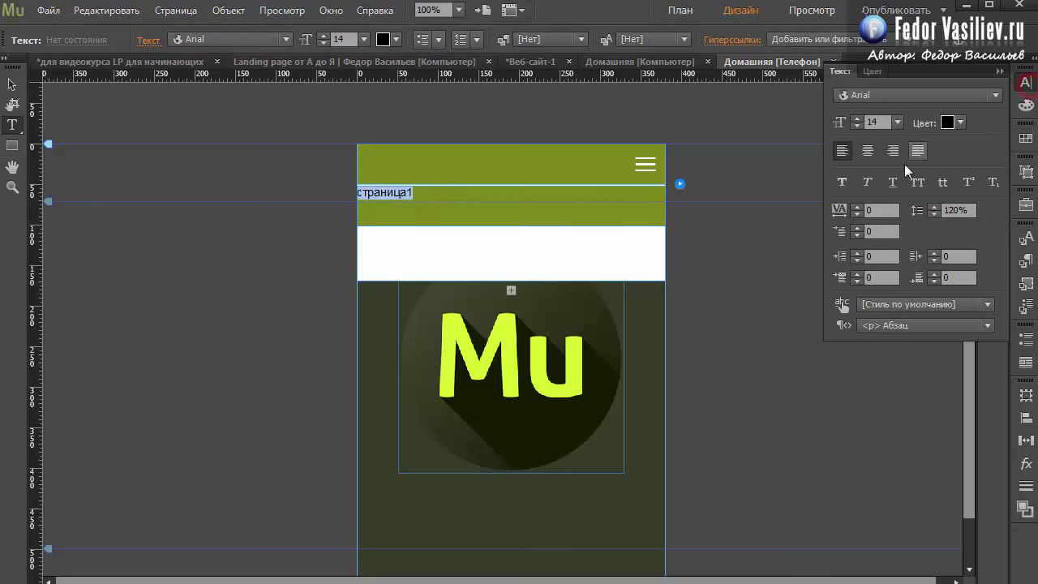
{"action": "left_click", "coordinate": [868, 152]}
{"action": "left_click", "coordinate": [898, 122]}
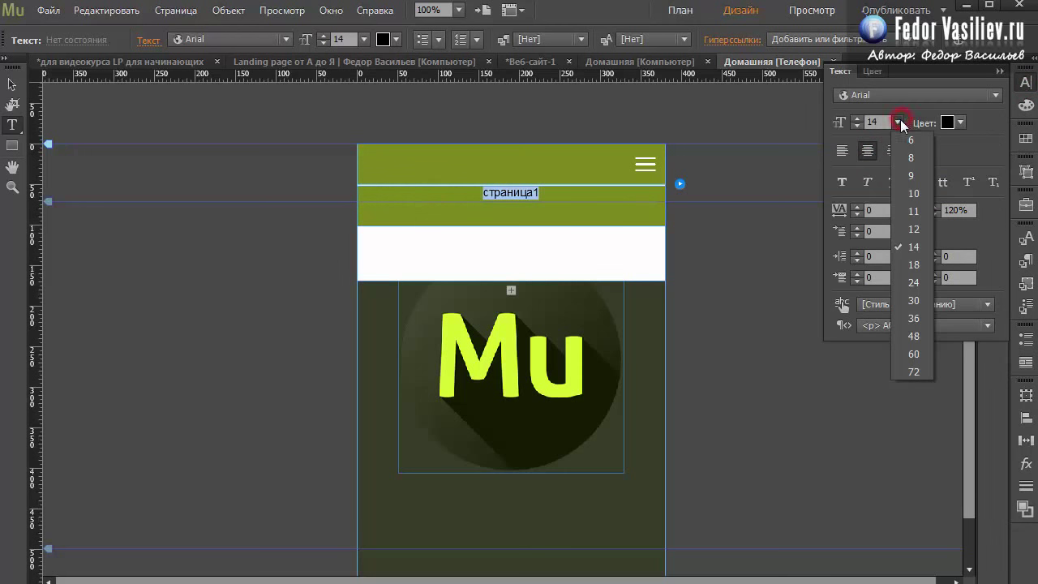
{"action": "left_click", "coordinate": [917, 266]}
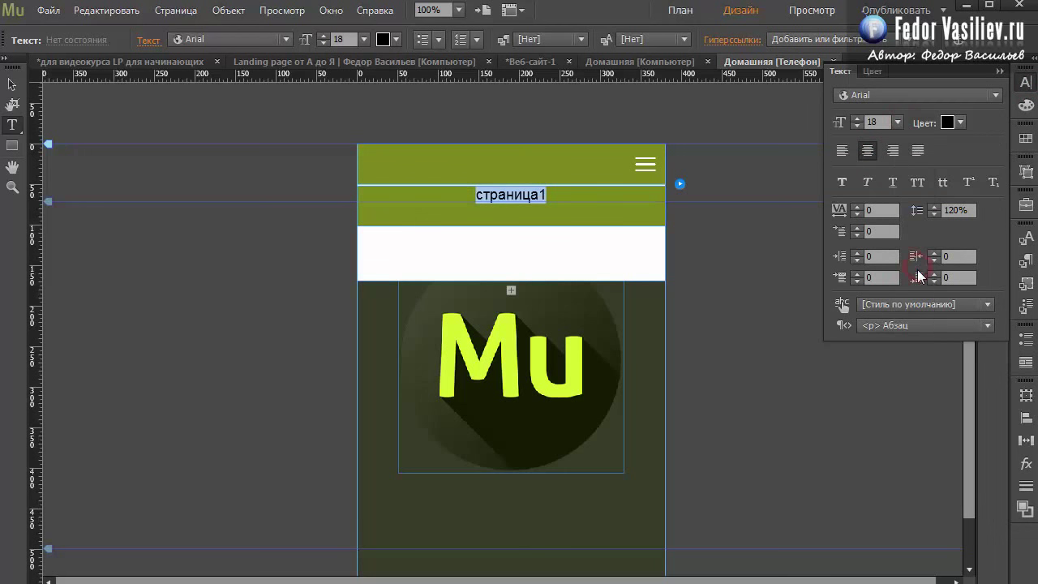
{"action": "left_click", "coordinate": [897, 122]}
{"action": "left_click", "coordinate": [918, 286]}
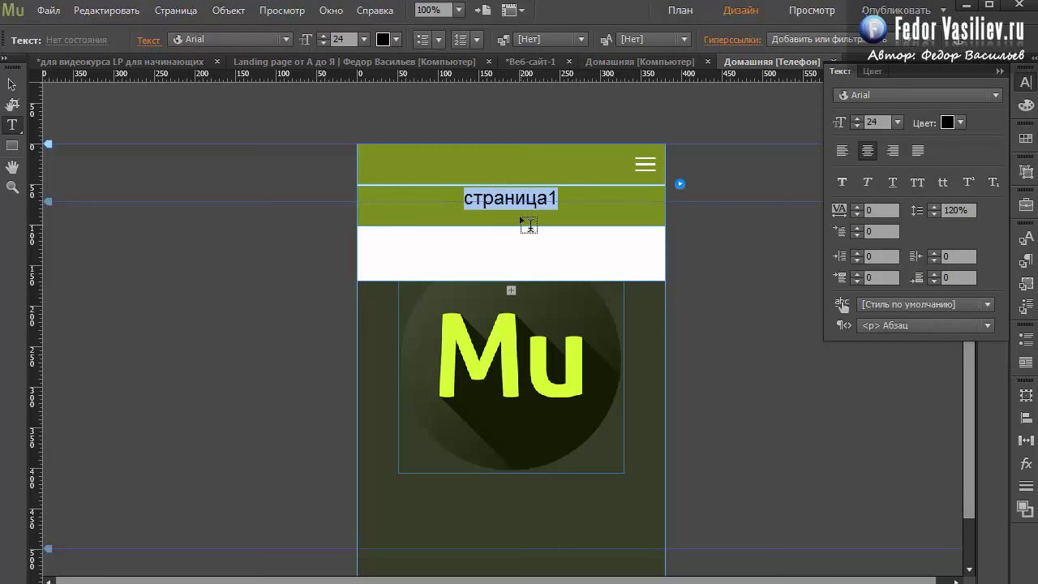
- Increase the line spacing of the "страница1" text to 168%
{"action": "left_click", "coordinate": [933, 208]}
{"action": "left_click", "coordinate": [932, 207]}
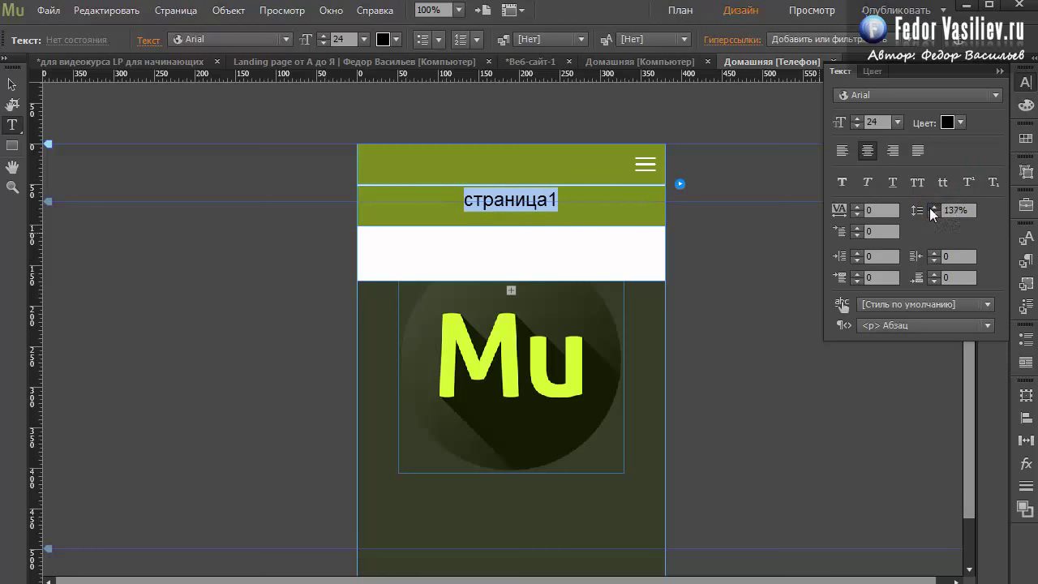
{"action": "left_click", "coordinate": [932, 207]}
{"action": "left_click", "coordinate": [932, 207]}
{"action": "left_click", "coordinate": [930, 208]}
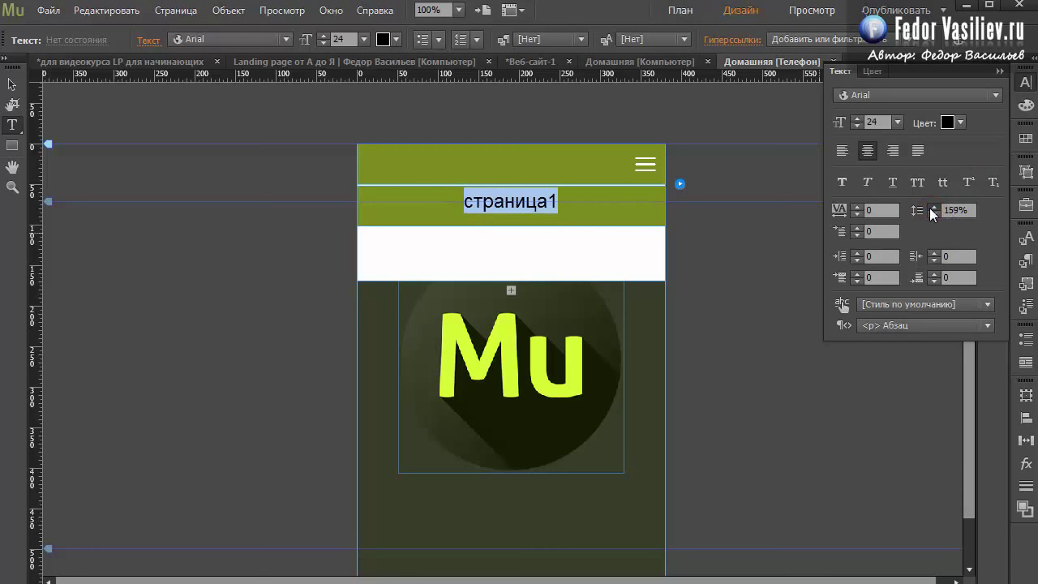
{"action": "left_click", "coordinate": [930, 209]}
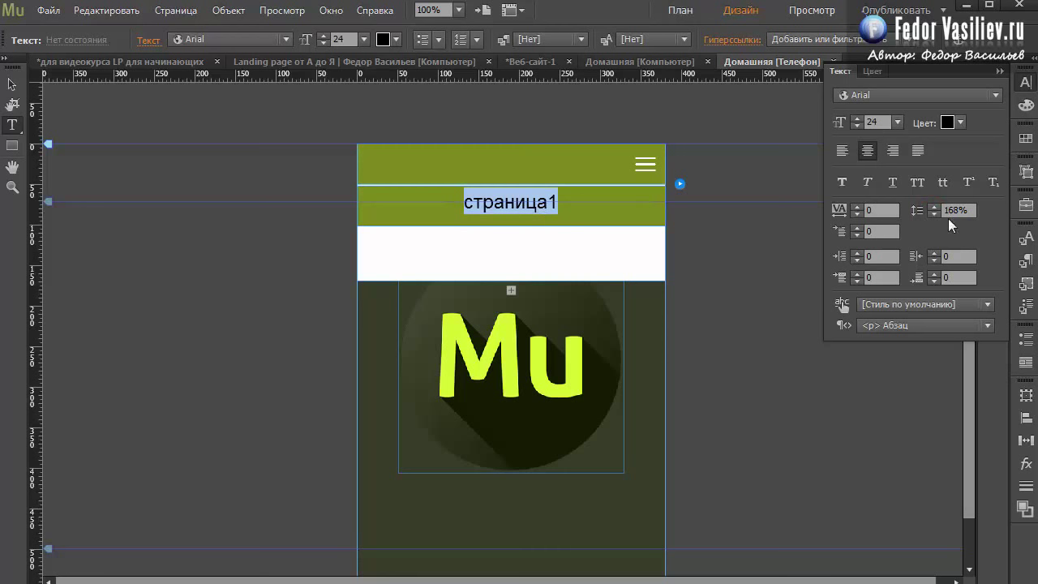
- Colour the "страница1" text white
{"action": "left_click", "coordinate": [474, 199]}
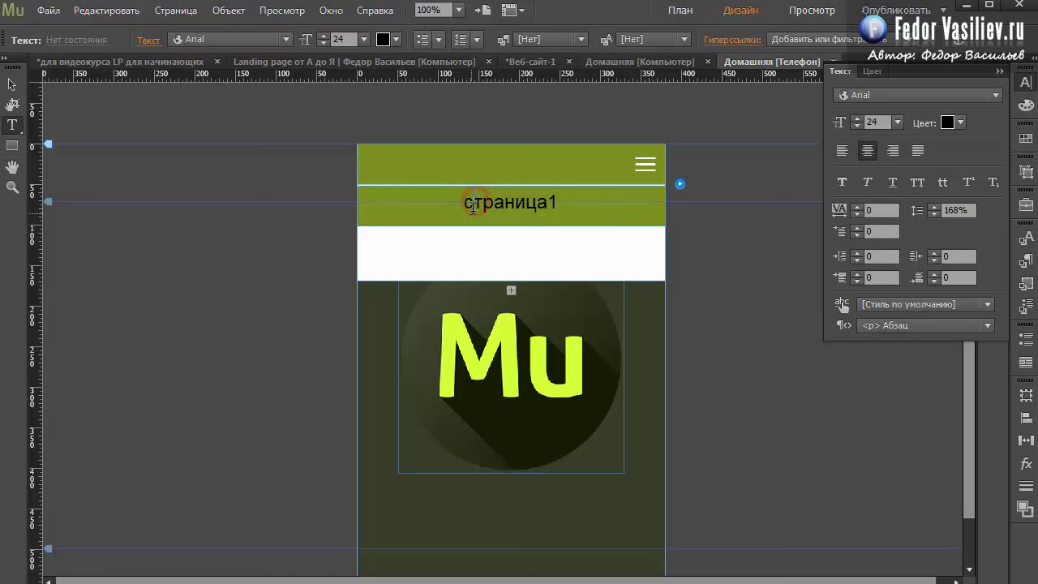
{"action": "left_click_drag", "start_coordinate": [560, 202], "coordinate": [461, 202]}
{"action": "left_click", "coordinate": [382, 39]}
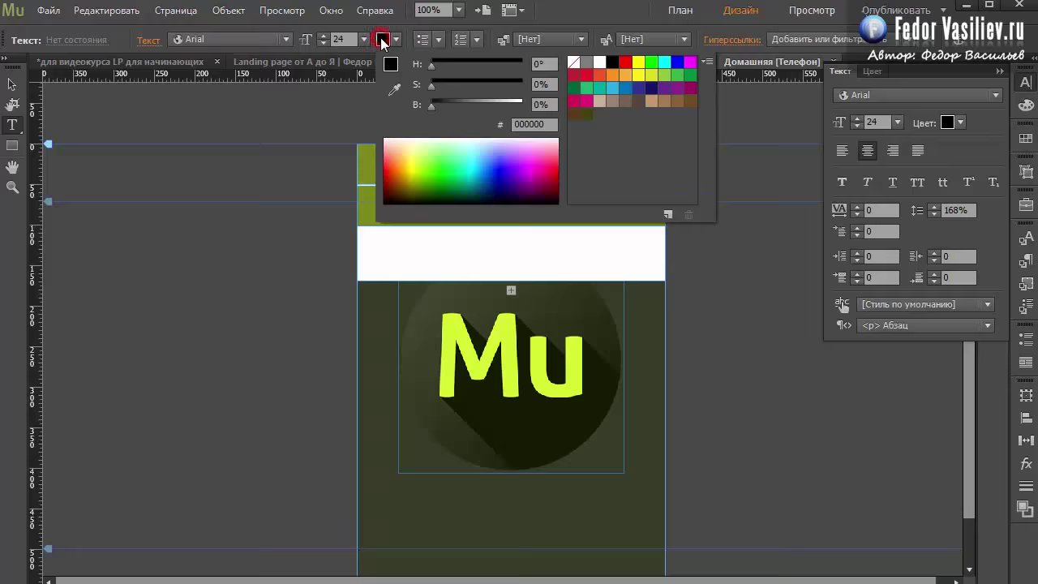
{"action": "left_click", "coordinate": [602, 64]}
{"action": "left_click", "coordinate": [361, 198]}
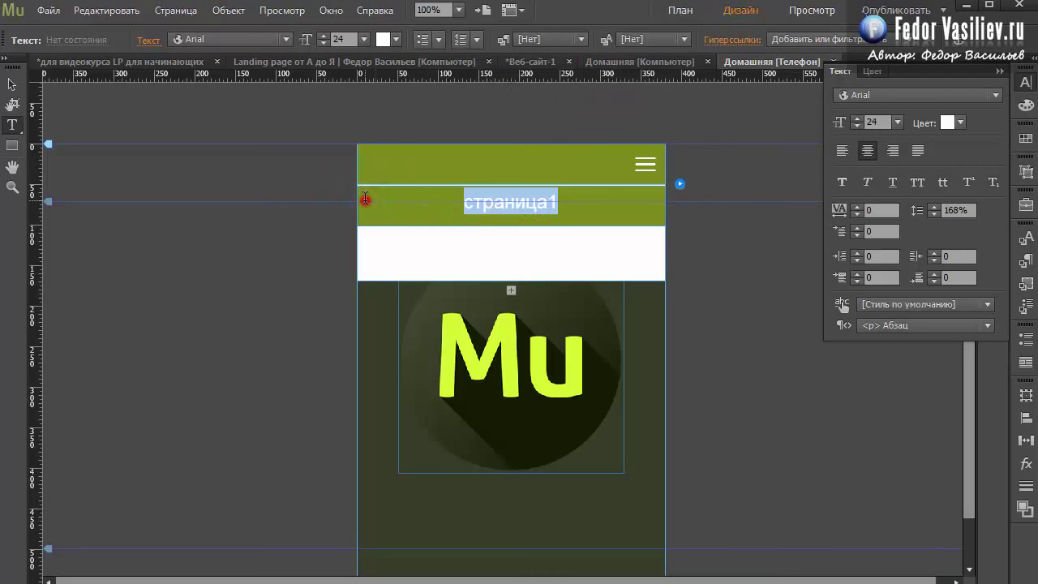
- Preview the page, test opening and closing the menu with its "страница1" item, and close the preview
{"action": "left_click", "coordinate": [813, 12]}
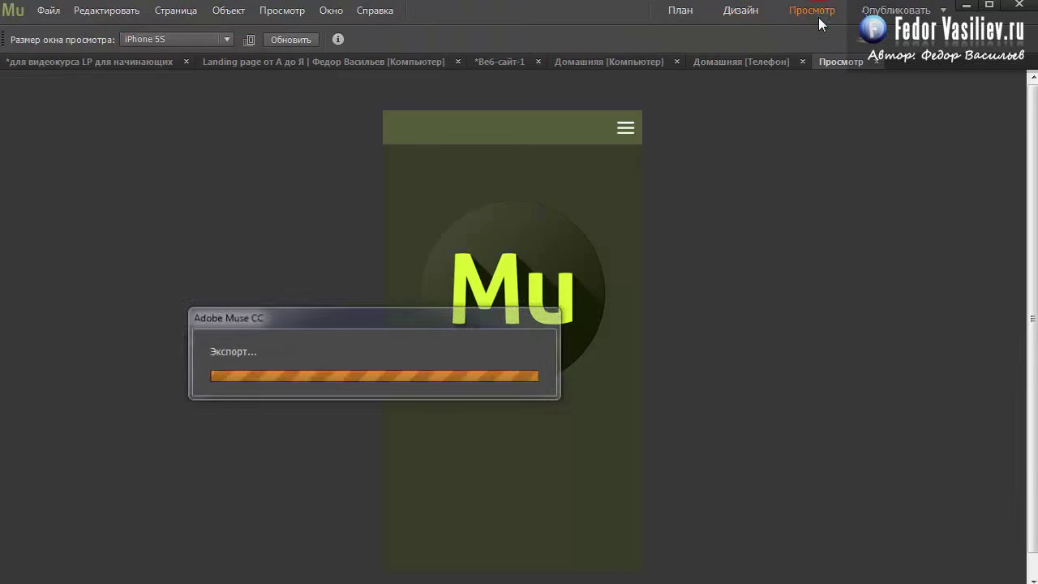
{"action": "left_click", "coordinate": [527, 134]}
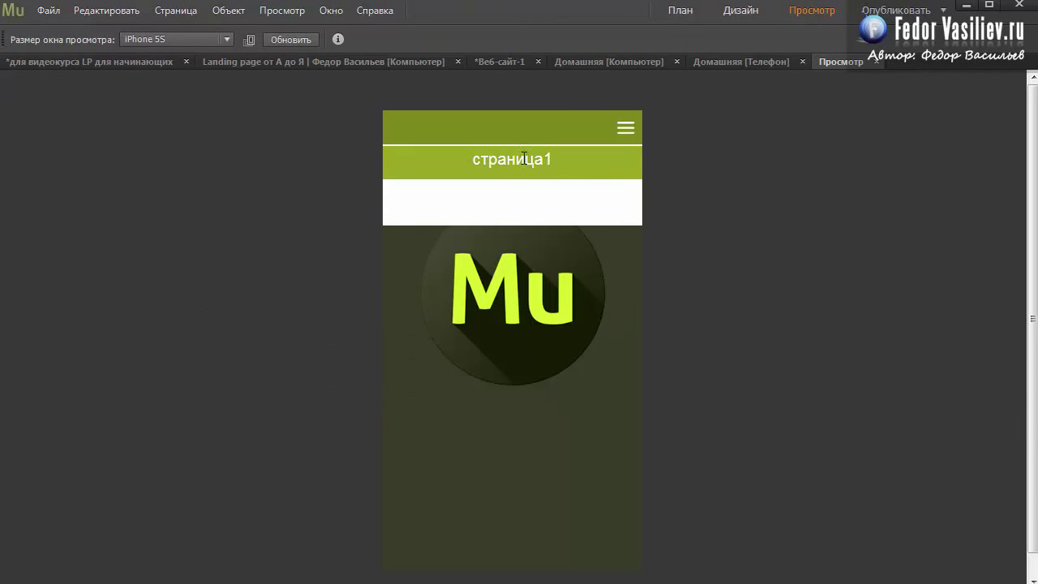
{"action": "left_click", "coordinate": [491, 124]}
{"action": "left_click", "coordinate": [483, 133]}
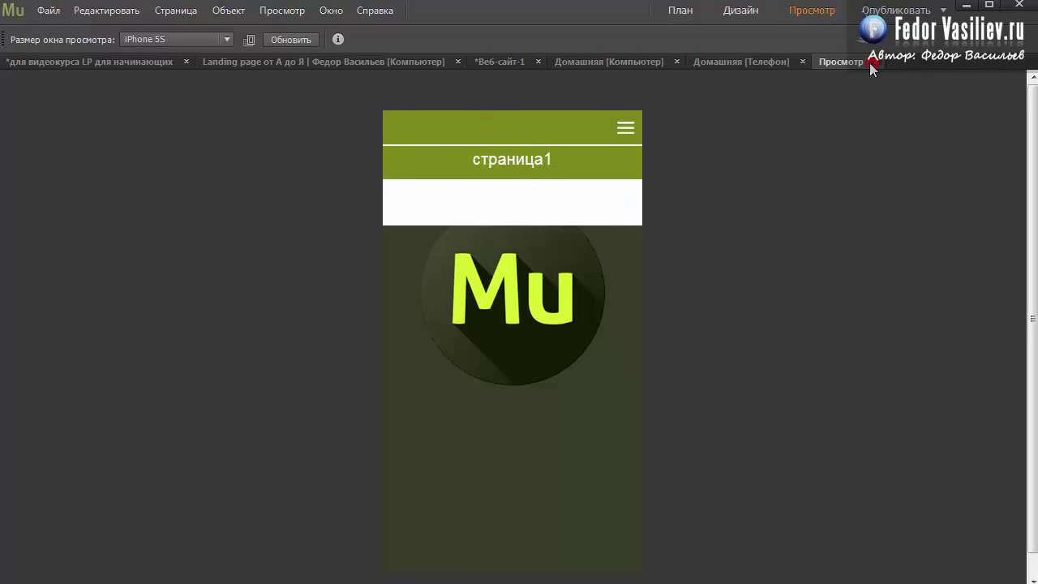
{"action": "left_click", "coordinate": [875, 62]}
- Raise the line spacing of the "страница1" text slightly to centre it vertically in its frame
{"action": "left_click", "coordinate": [475, 168]}
{"action": "left_click", "coordinate": [486, 209]}
{"action": "left_click", "coordinate": [475, 205]}
{"action": "double_click", "coordinate": [465, 206]}
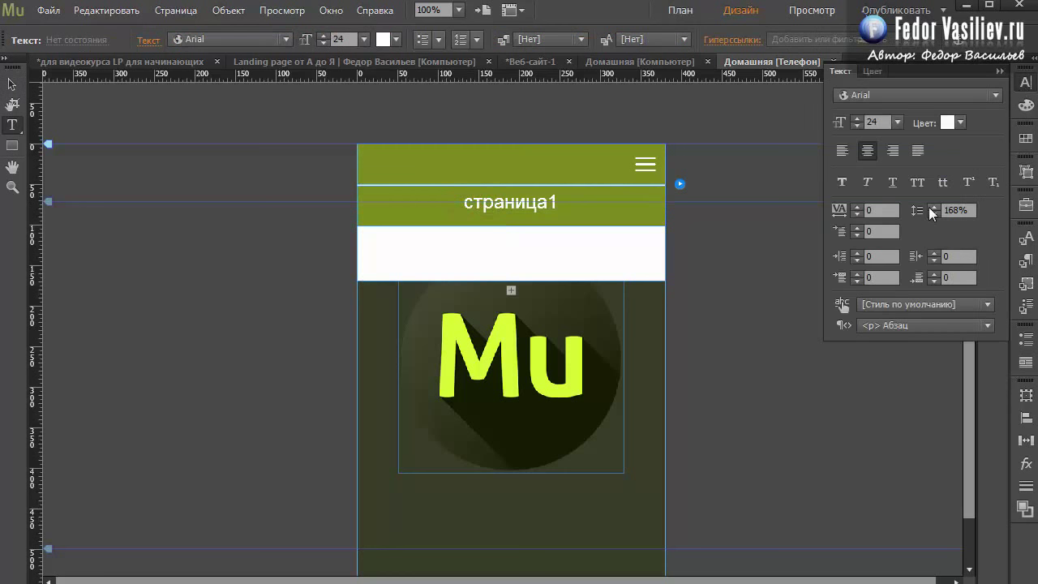
{"action": "left_click", "coordinate": [930, 209]}
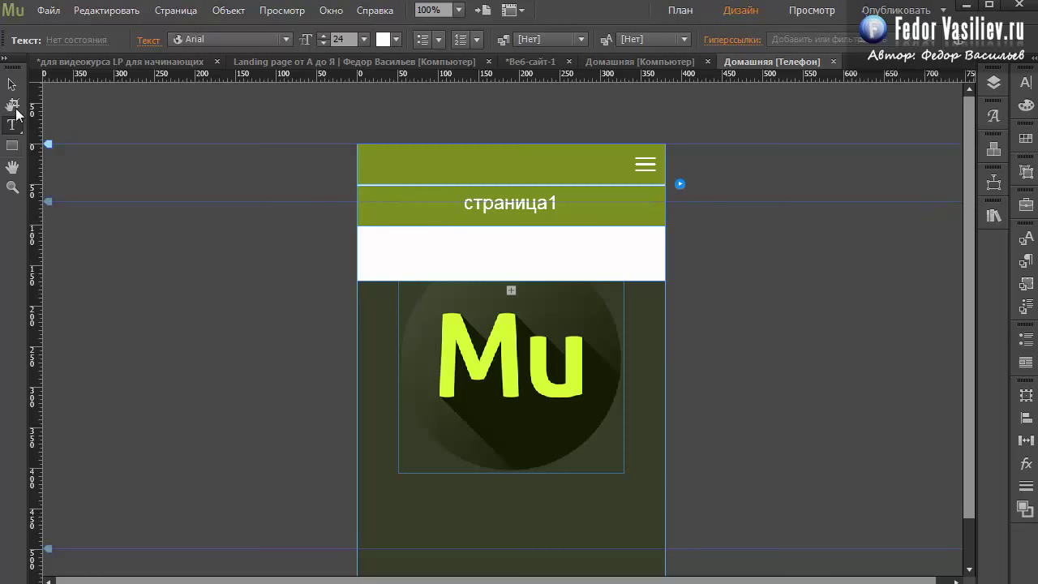
- Extend the bottom edge of the white content area downward to make room for more menu items
{"action": "left_click", "coordinate": [11, 83]}
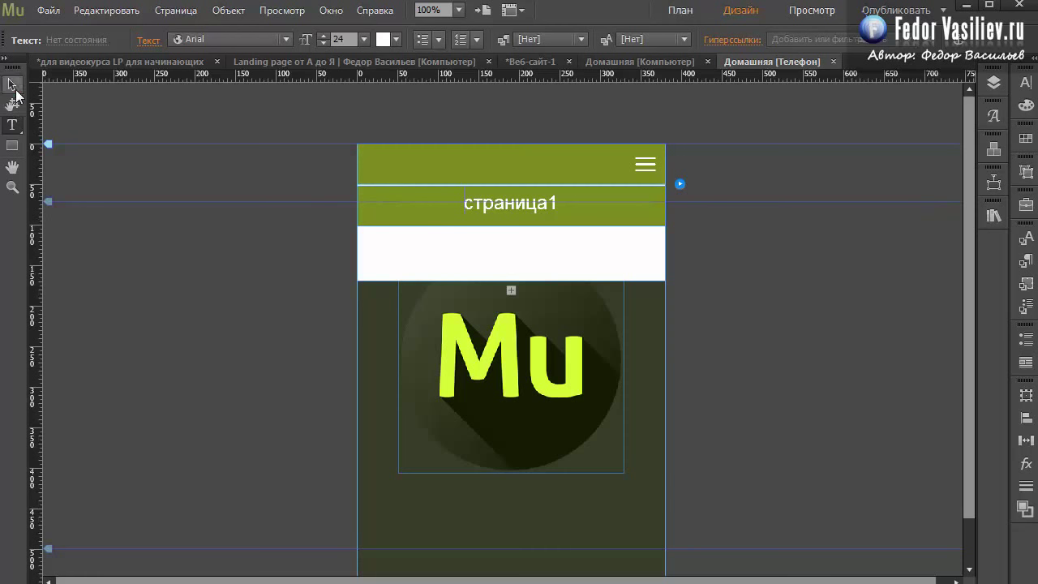
{"action": "left_click", "coordinate": [506, 276]}
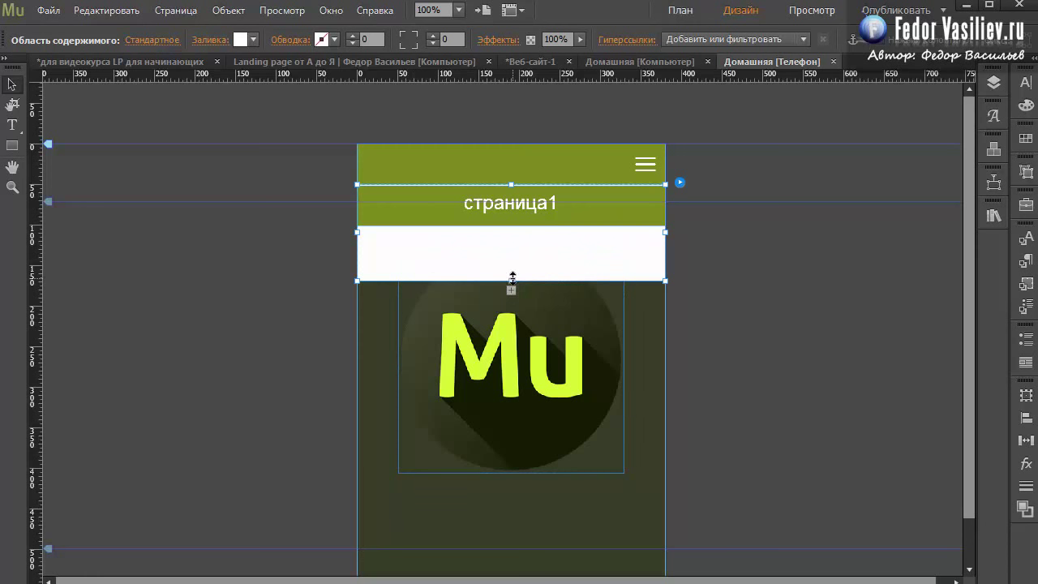
{"action": "left_click_drag", "start_coordinate": [511, 280], "coordinate": [509, 312]}
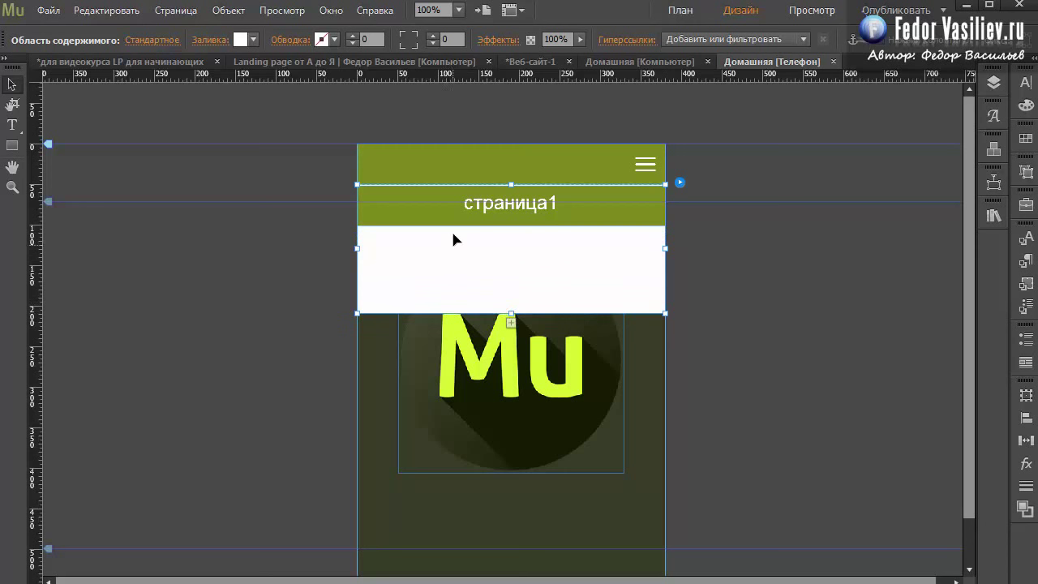
- Duplicate the "страница1" text frame twice, stacking the copies directly below it with thin white gaps between them
{"action": "left_click", "coordinate": [452, 209]}
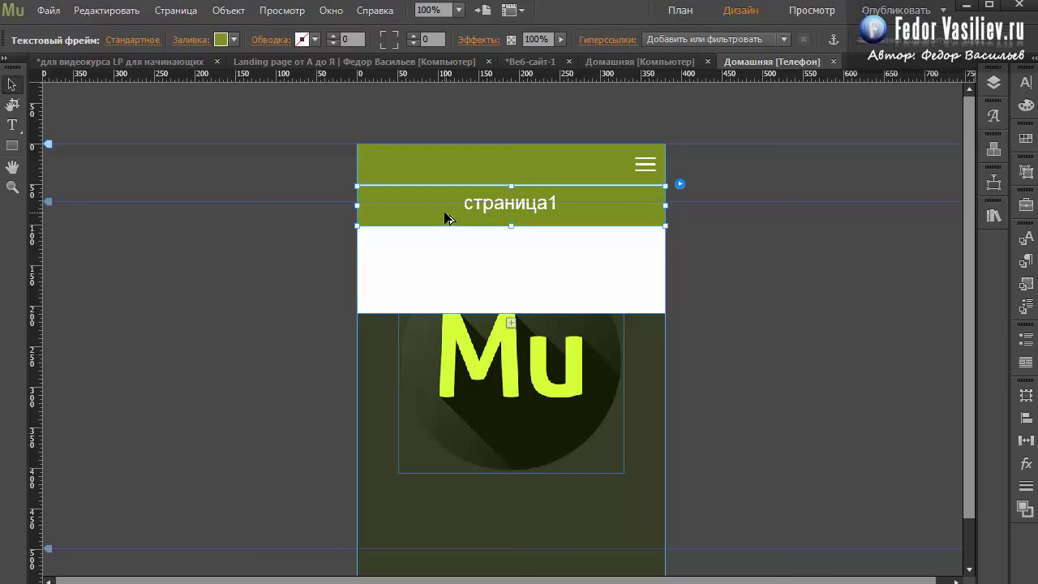
{"action": "left_click_drag", "start_coordinate": [444, 213], "coordinate": [447, 259]}
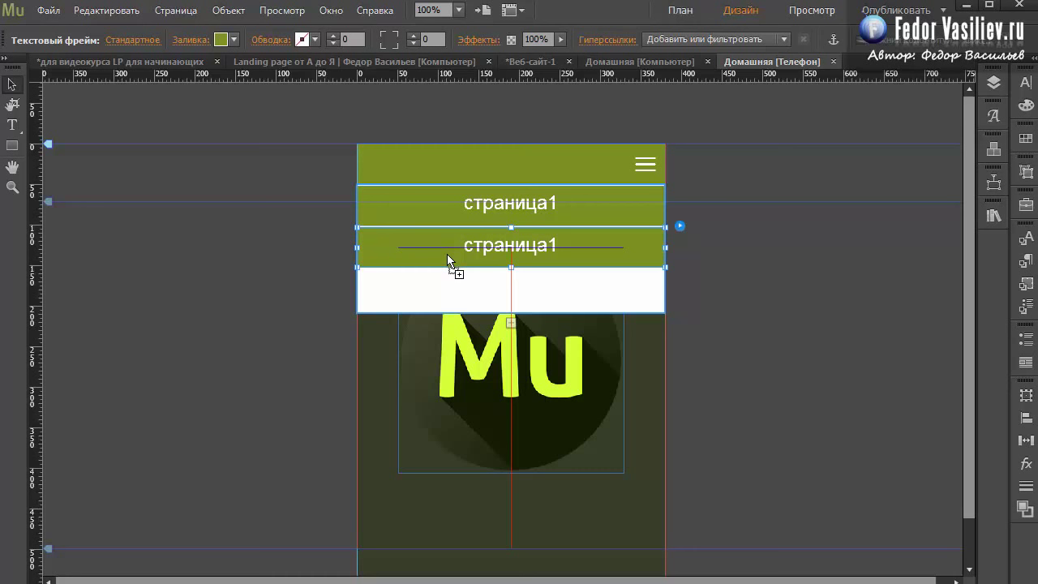
{"action": "left_click_drag", "start_coordinate": [447, 259], "coordinate": [448, 259]}
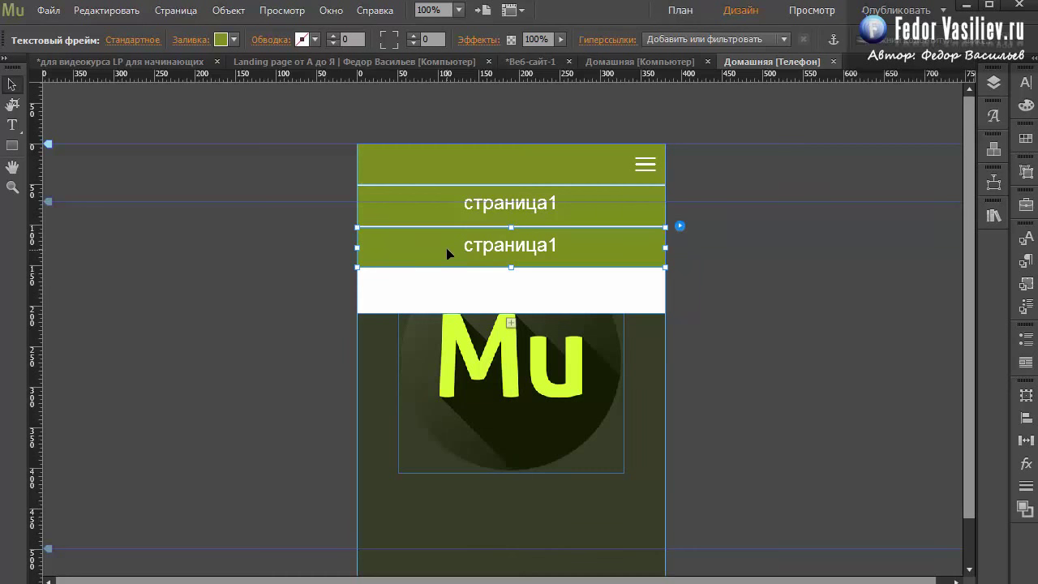
{"action": "left_click_drag", "start_coordinate": [445, 241], "coordinate": [446, 283]}
- Preview the page, open the menu to check the three stacked items, and close the preview
{"action": "key", "text": "ctrl+shift+e"}
{"action": "left_click", "coordinate": [625, 127]}
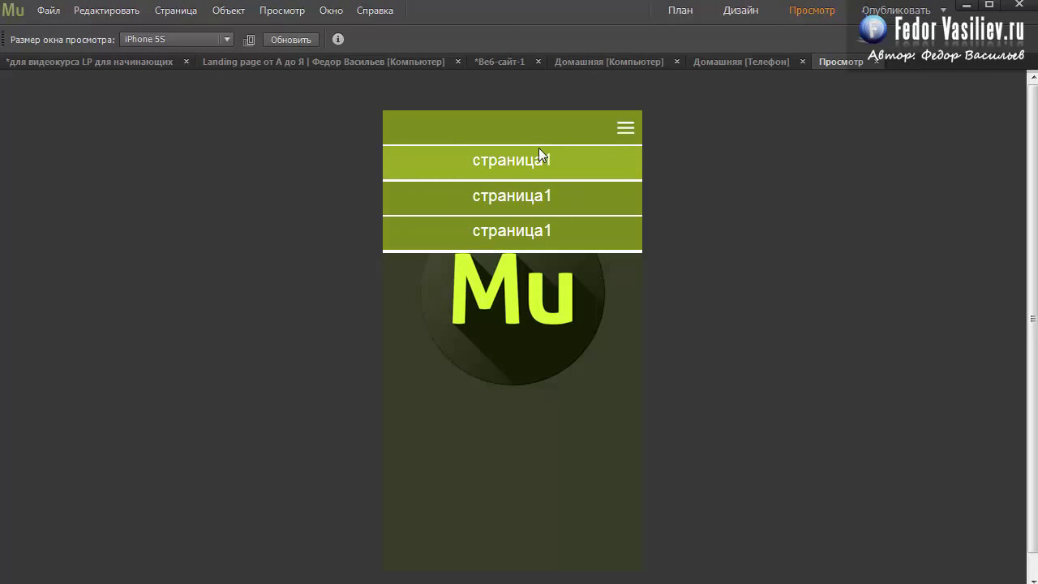
{"action": "left_click", "coordinate": [876, 62]}
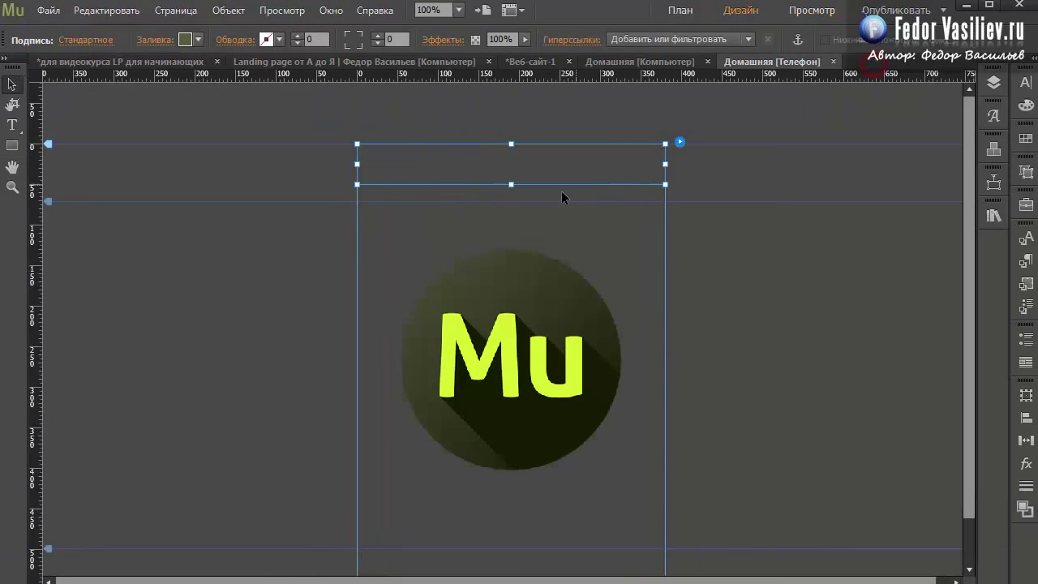
- Nudge the second and third menu items upward to tighten the white gaps between them
{"action": "left_click", "coordinate": [511, 168]}
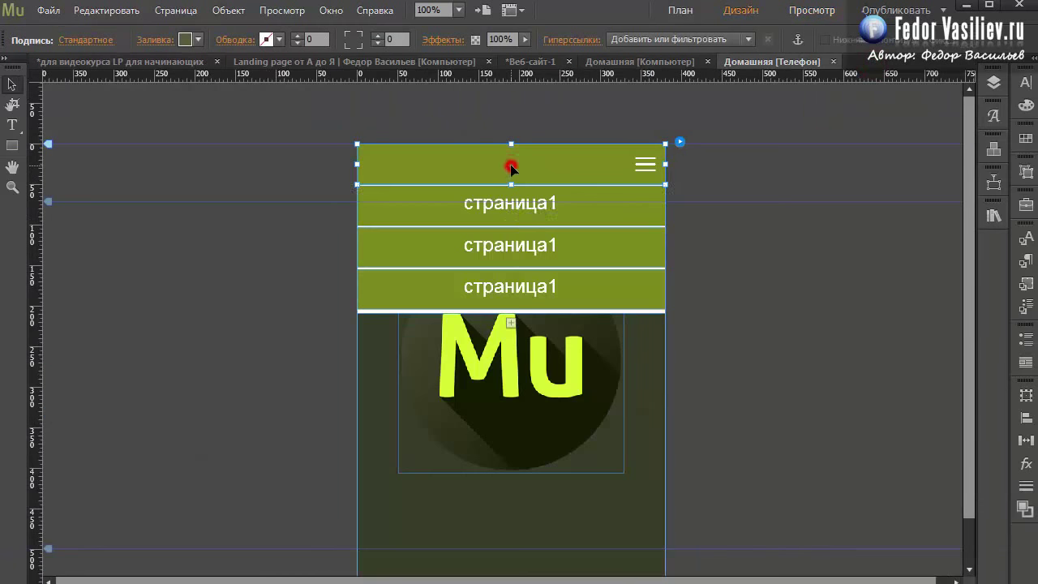
{"action": "left_click", "coordinate": [516, 252]}
{"action": "left_click", "coordinate": [516, 252]}
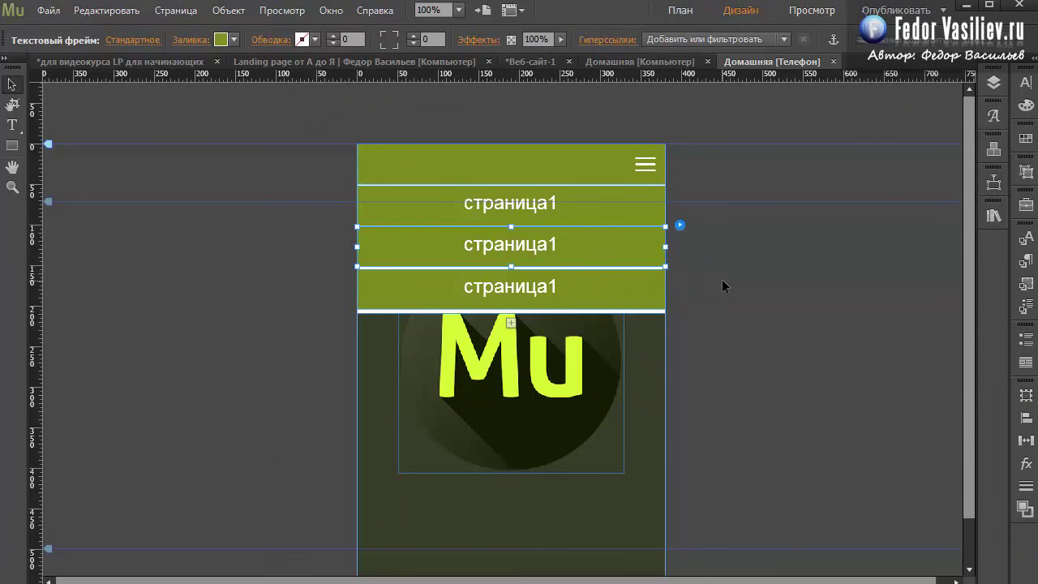
{"action": "left_click", "coordinate": [593, 202]}
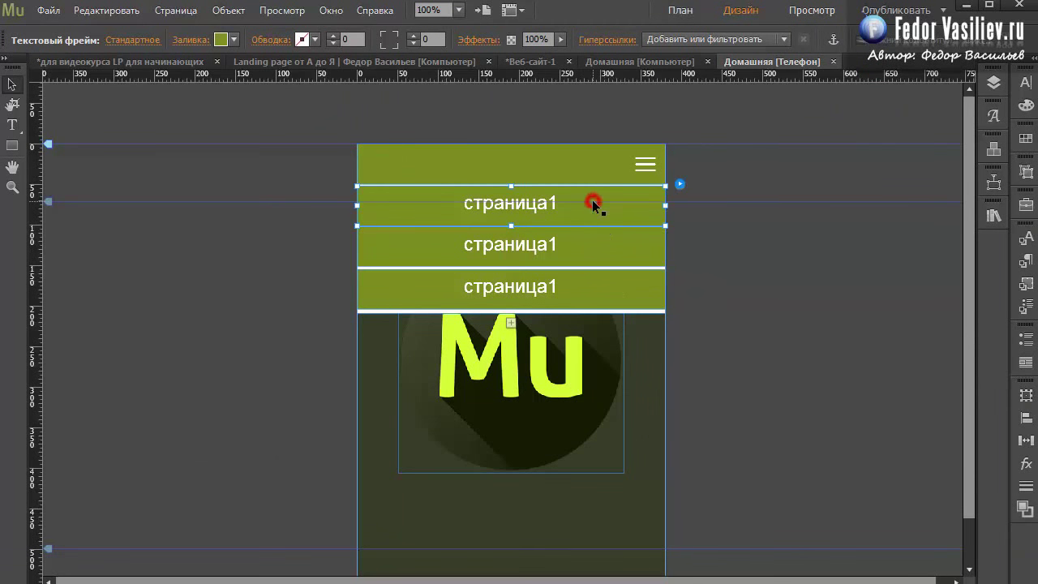
{"action": "left_click", "coordinate": [584, 290]}
{"action": "key", "text": "Up"}
{"action": "key", "text": "Up"}
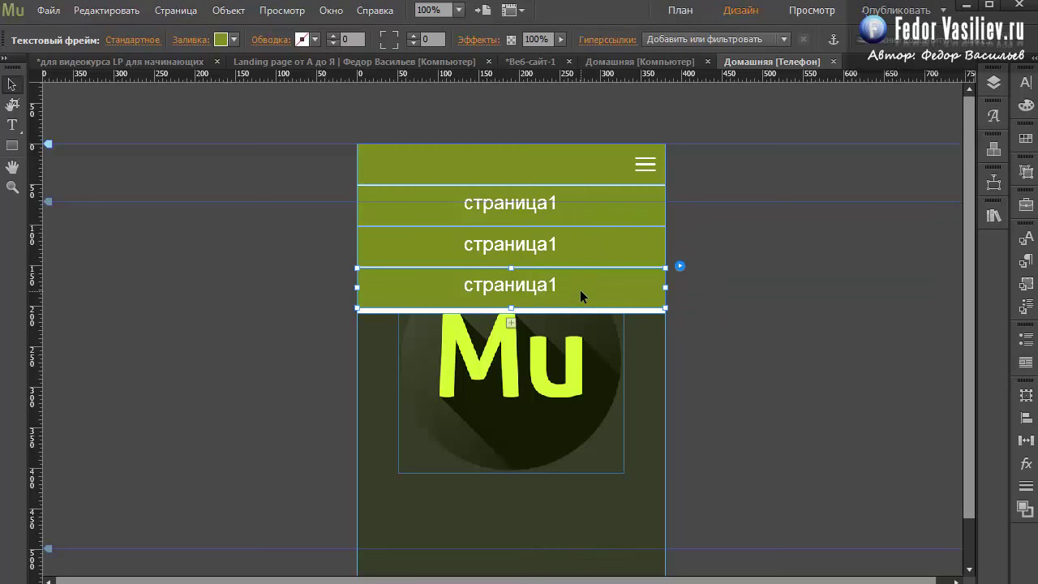
- Preview the phone page, toggle the menu to check the white gaps between the stacked items, and close the preview
{"action": "left_click", "coordinate": [563, 311]}
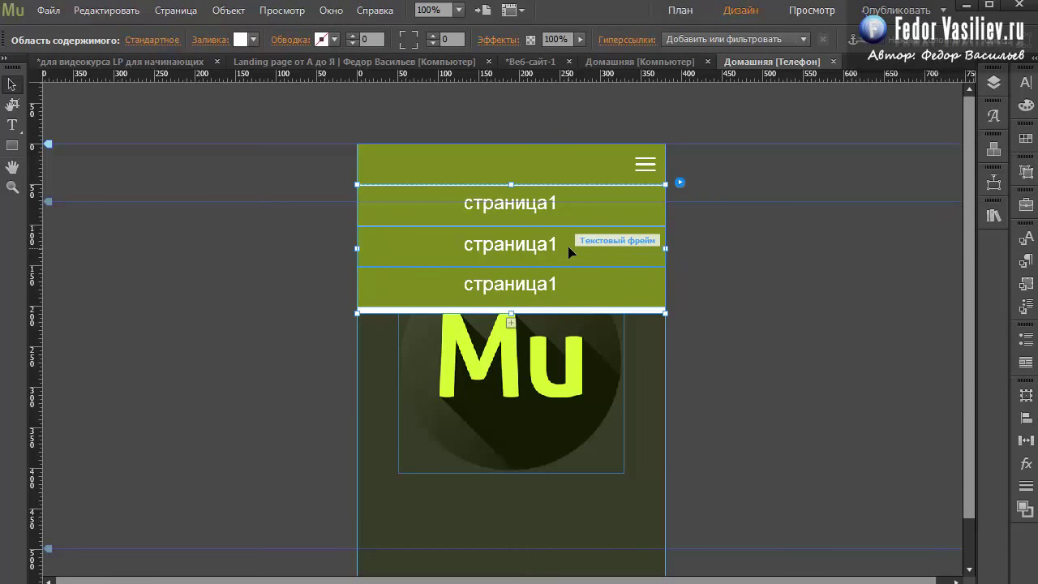
{"action": "left_click", "coordinate": [811, 12]}
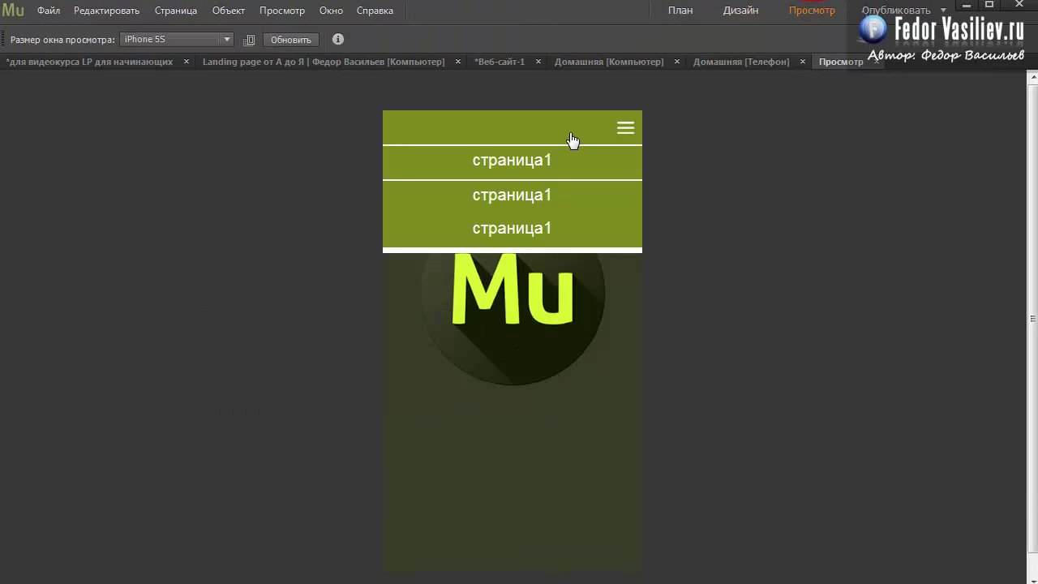
{"action": "left_click", "coordinate": [568, 133]}
{"action": "left_click", "coordinate": [568, 133]}
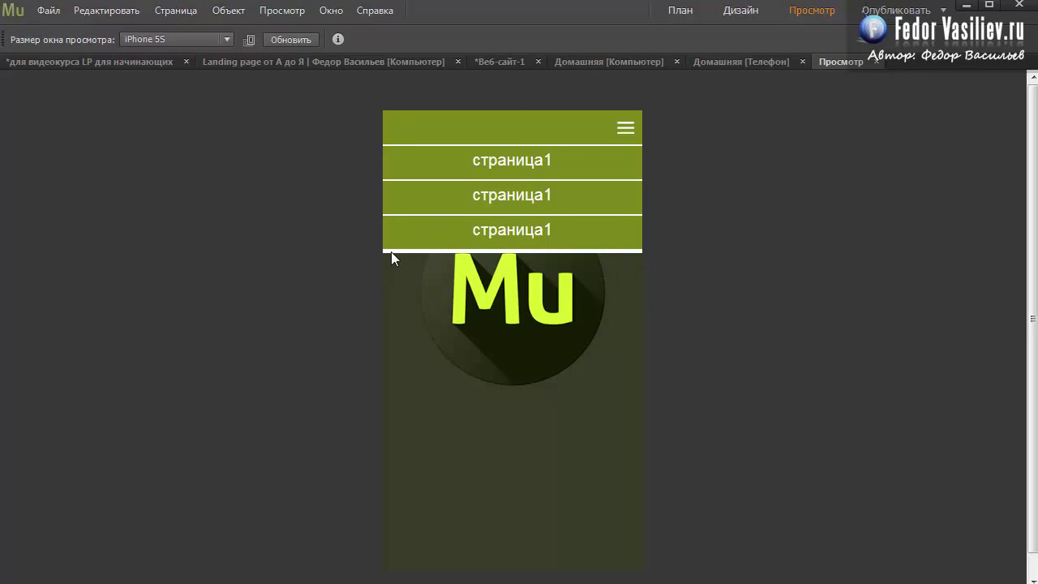
{"action": "left_click", "coordinate": [876, 62]}
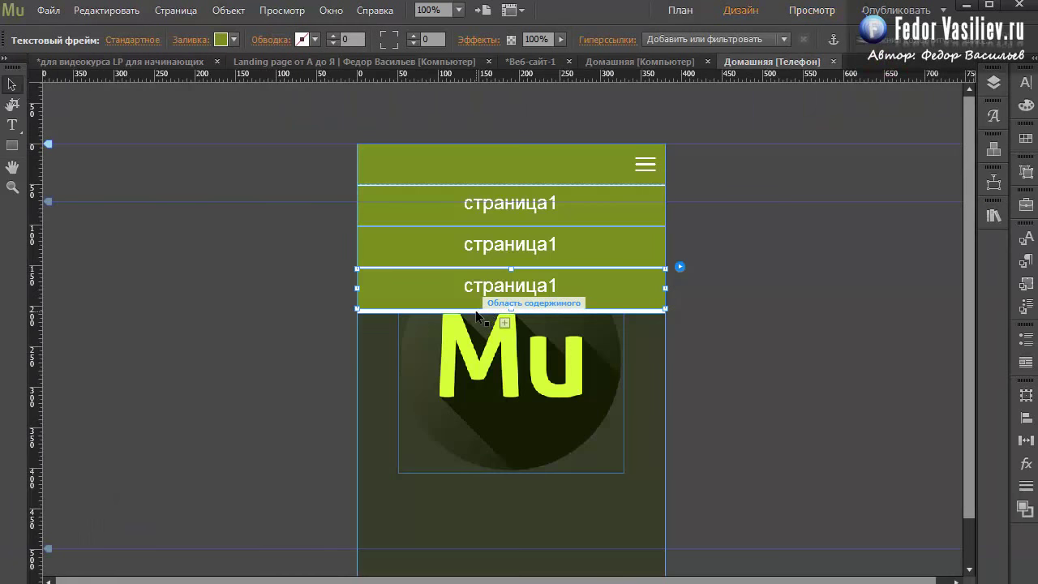
- Shorten the white content area from its bottom edge to leave only a thin white line below the third menu item
{"action": "left_click", "coordinate": [480, 306]}
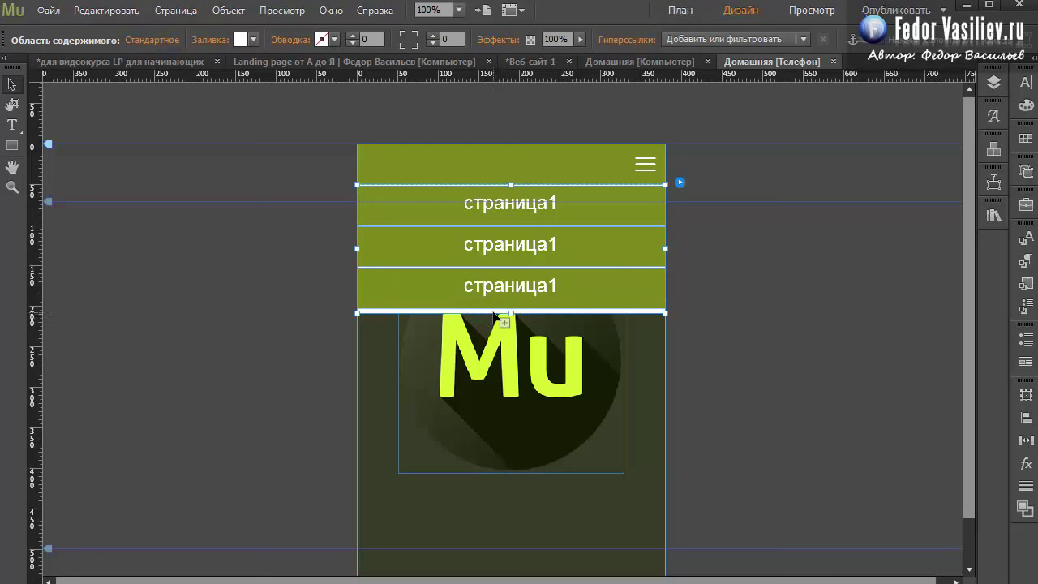
{"action": "left_click", "coordinate": [512, 313]}
{"action": "left_click_drag", "start_coordinate": [512, 313], "coordinate": [511, 310]}
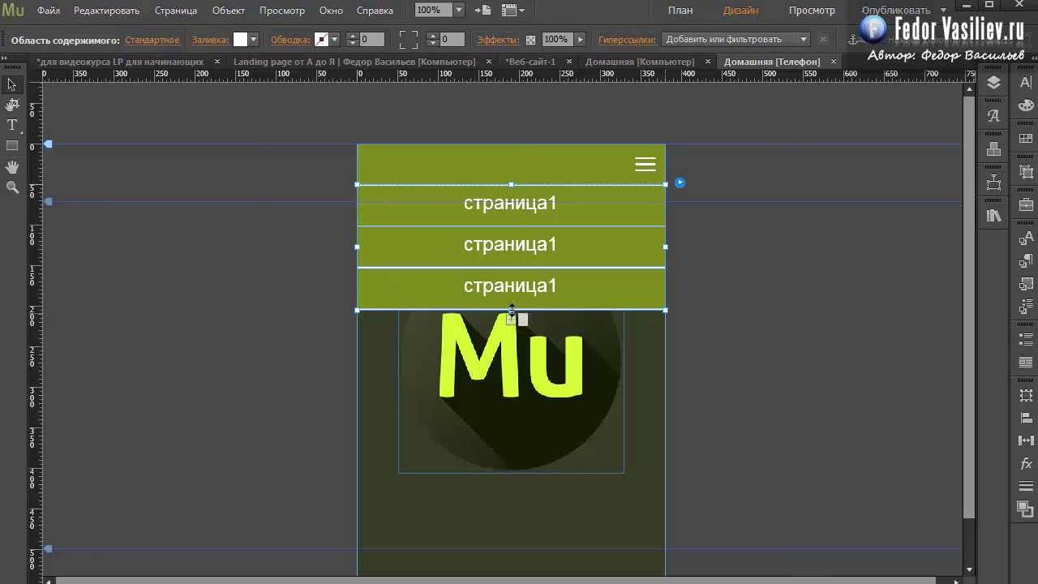
- Preview the page, collapse and expand the menu to check its spacing and rollover states, and close the preview
{"action": "left_click", "coordinate": [805, 14]}
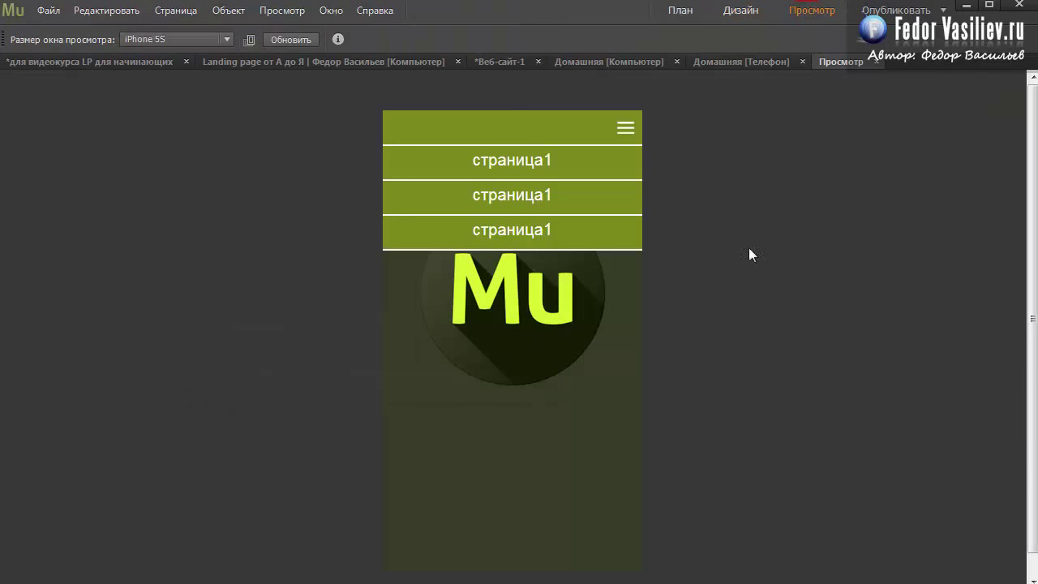
{"action": "left_click", "coordinate": [572, 115]}
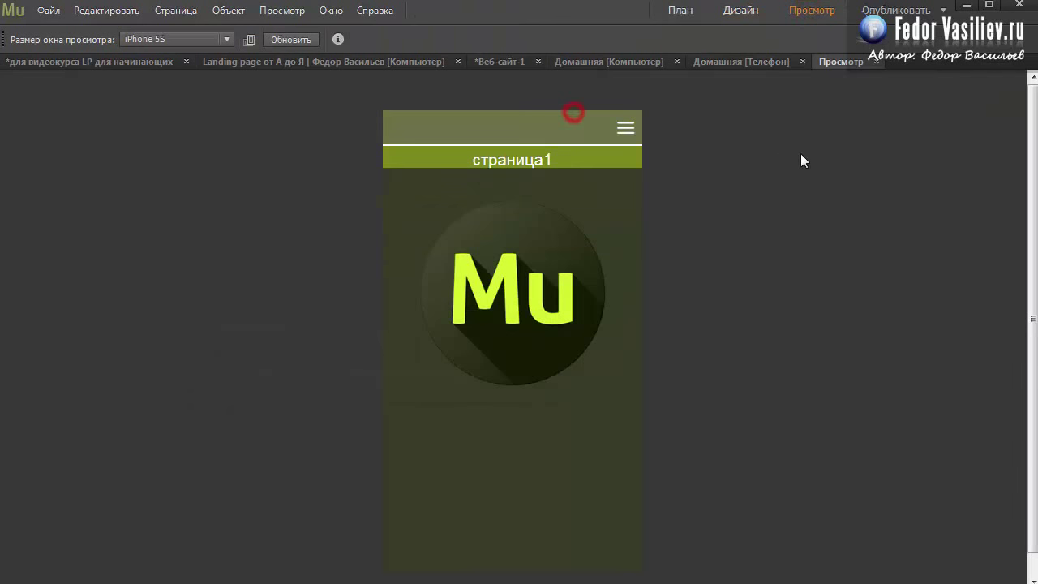
{"action": "left_click", "coordinate": [593, 131]}
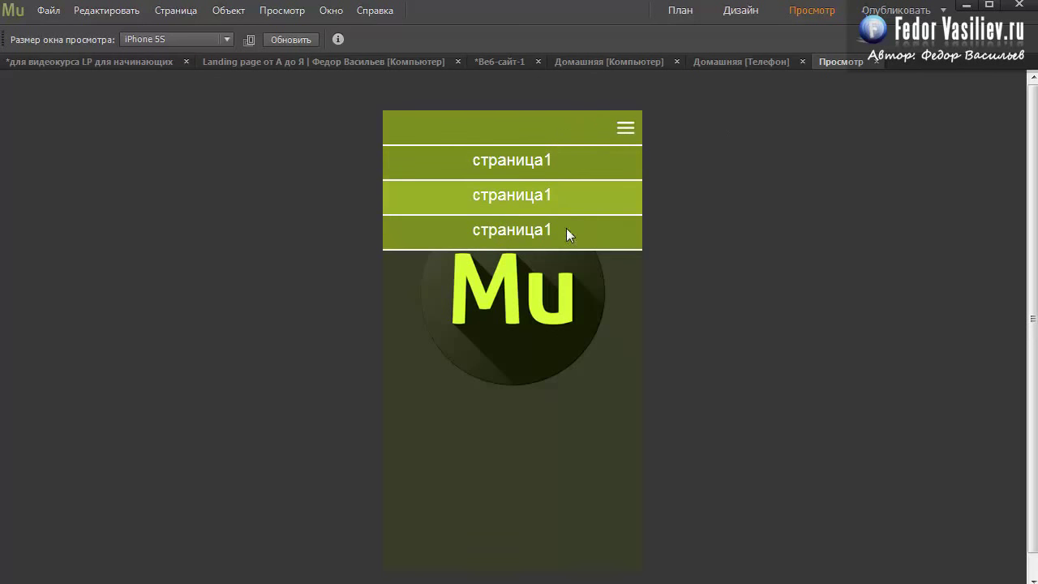
{"action": "left_click", "coordinate": [565, 125]}
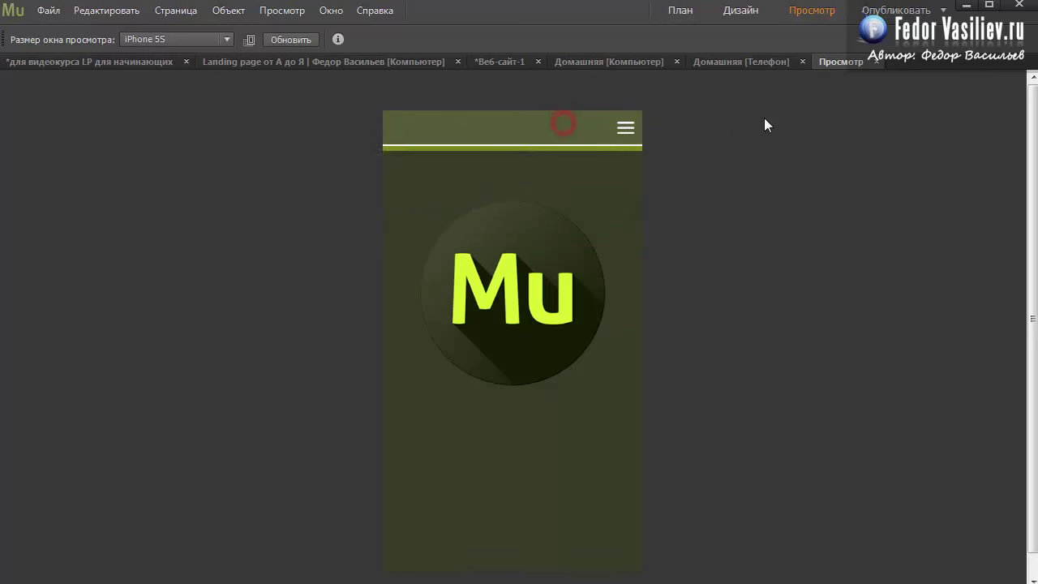
{"action": "left_click", "coordinate": [875, 61]}
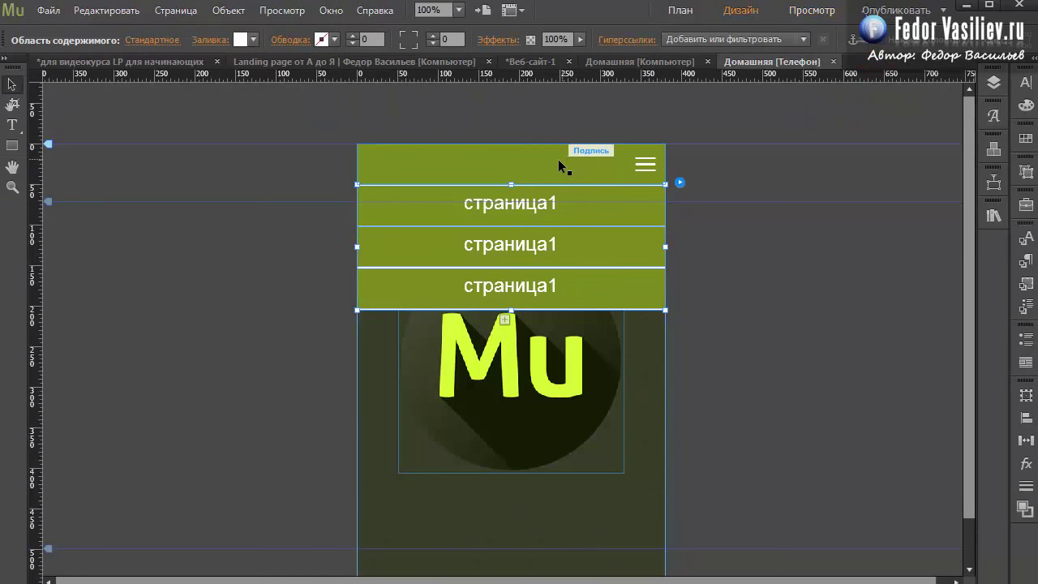
- Check the phone pages in the site plan and open the list of hyperlink targets for the first menu item
{"action": "left_click", "coordinate": [532, 204]}
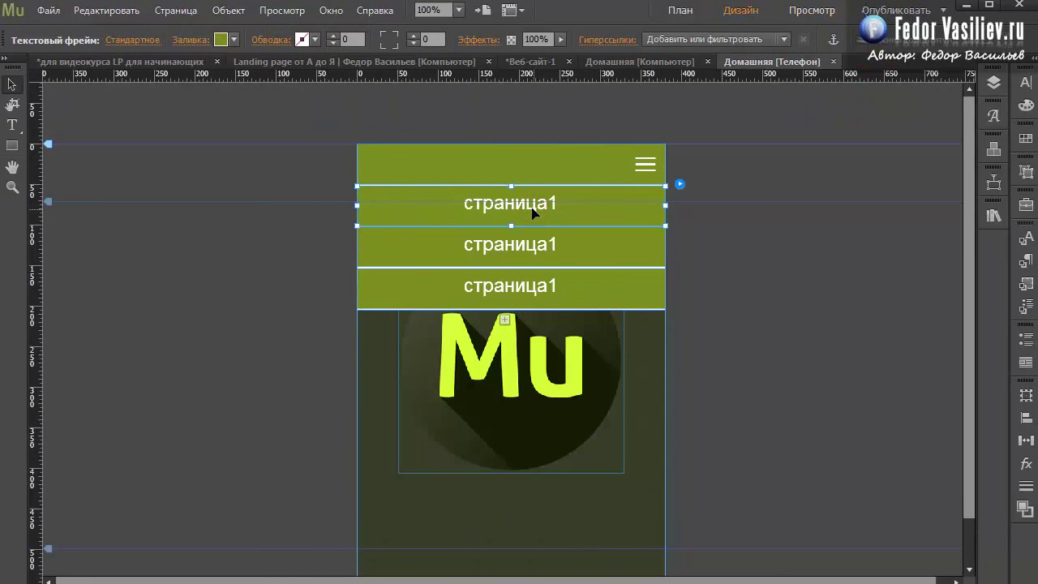
{"action": "left_click", "coordinate": [535, 63]}
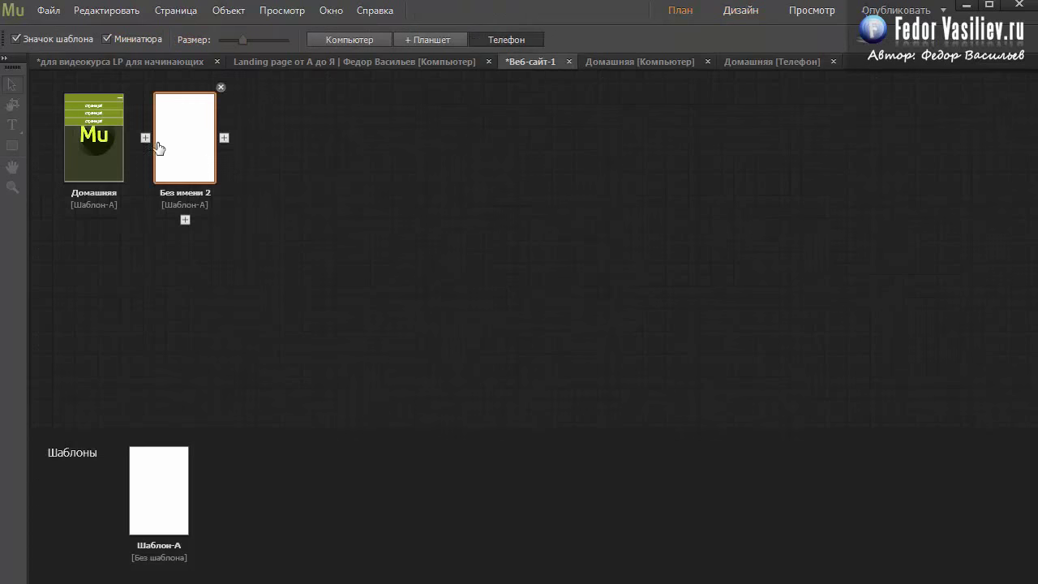
{"action": "left_click", "coordinate": [186, 129]}
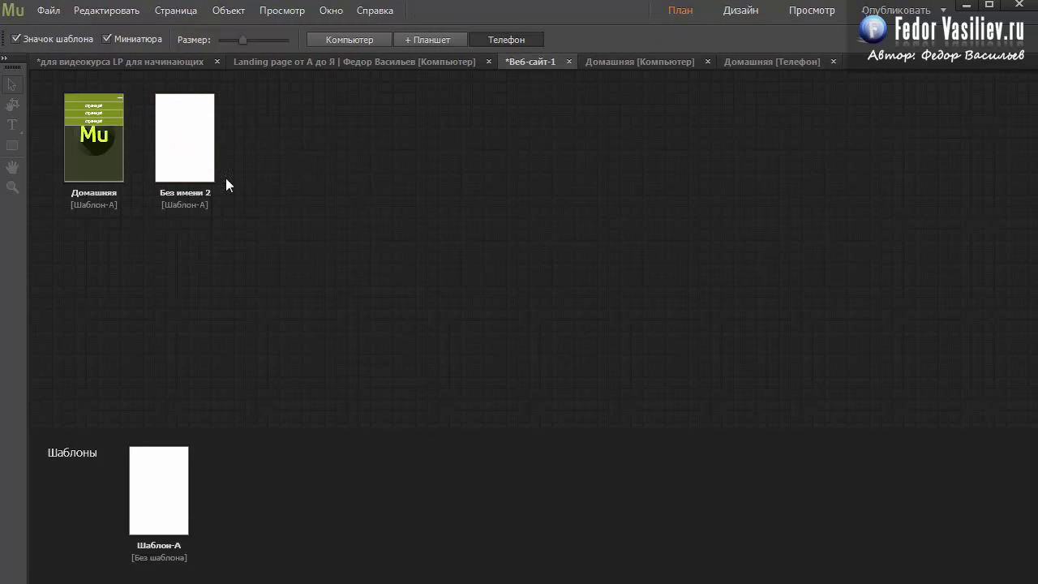
{"action": "left_click", "coordinate": [742, 62]}
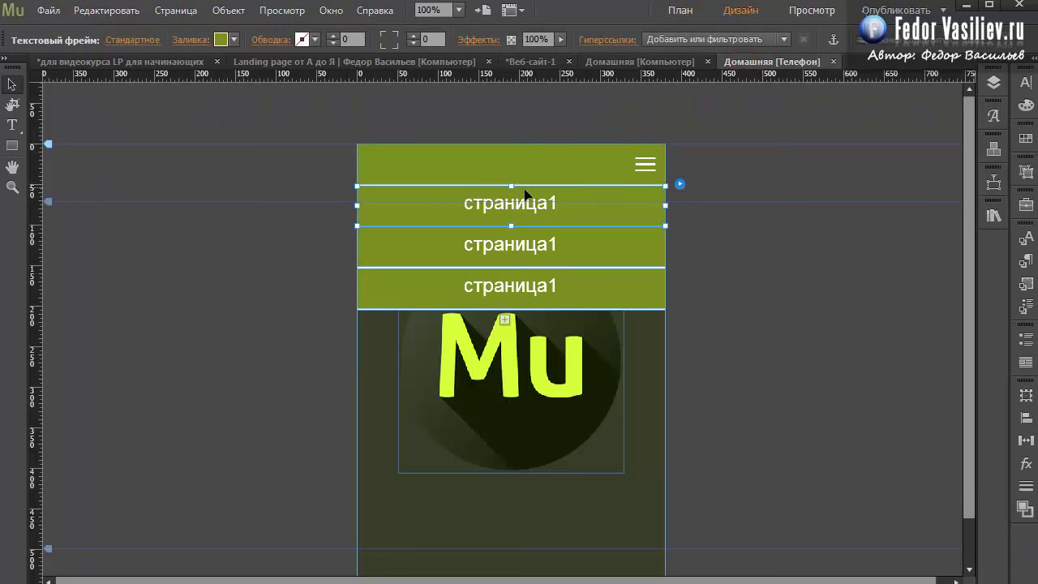
{"action": "left_click", "coordinate": [690, 39]}
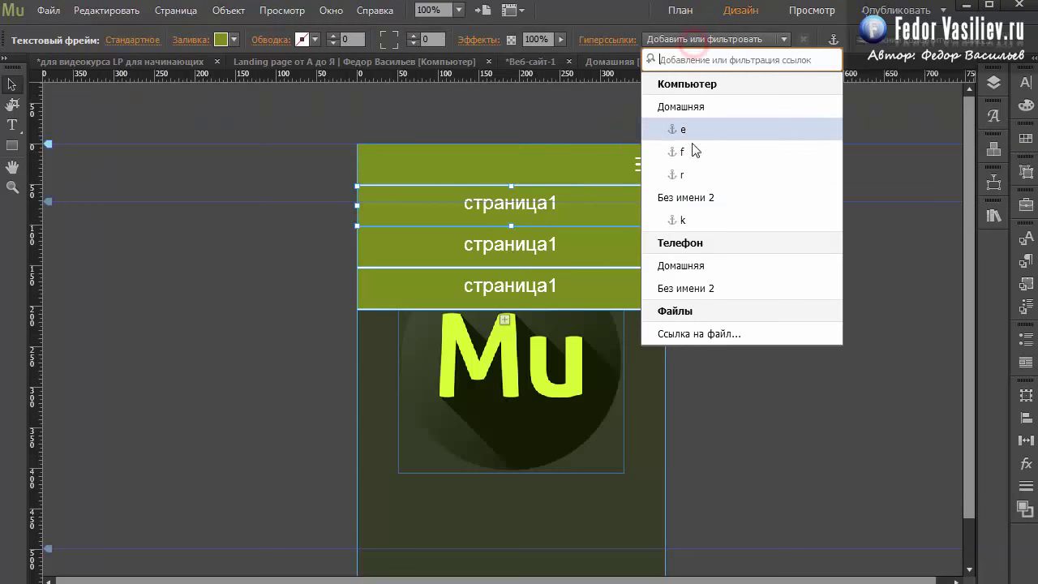